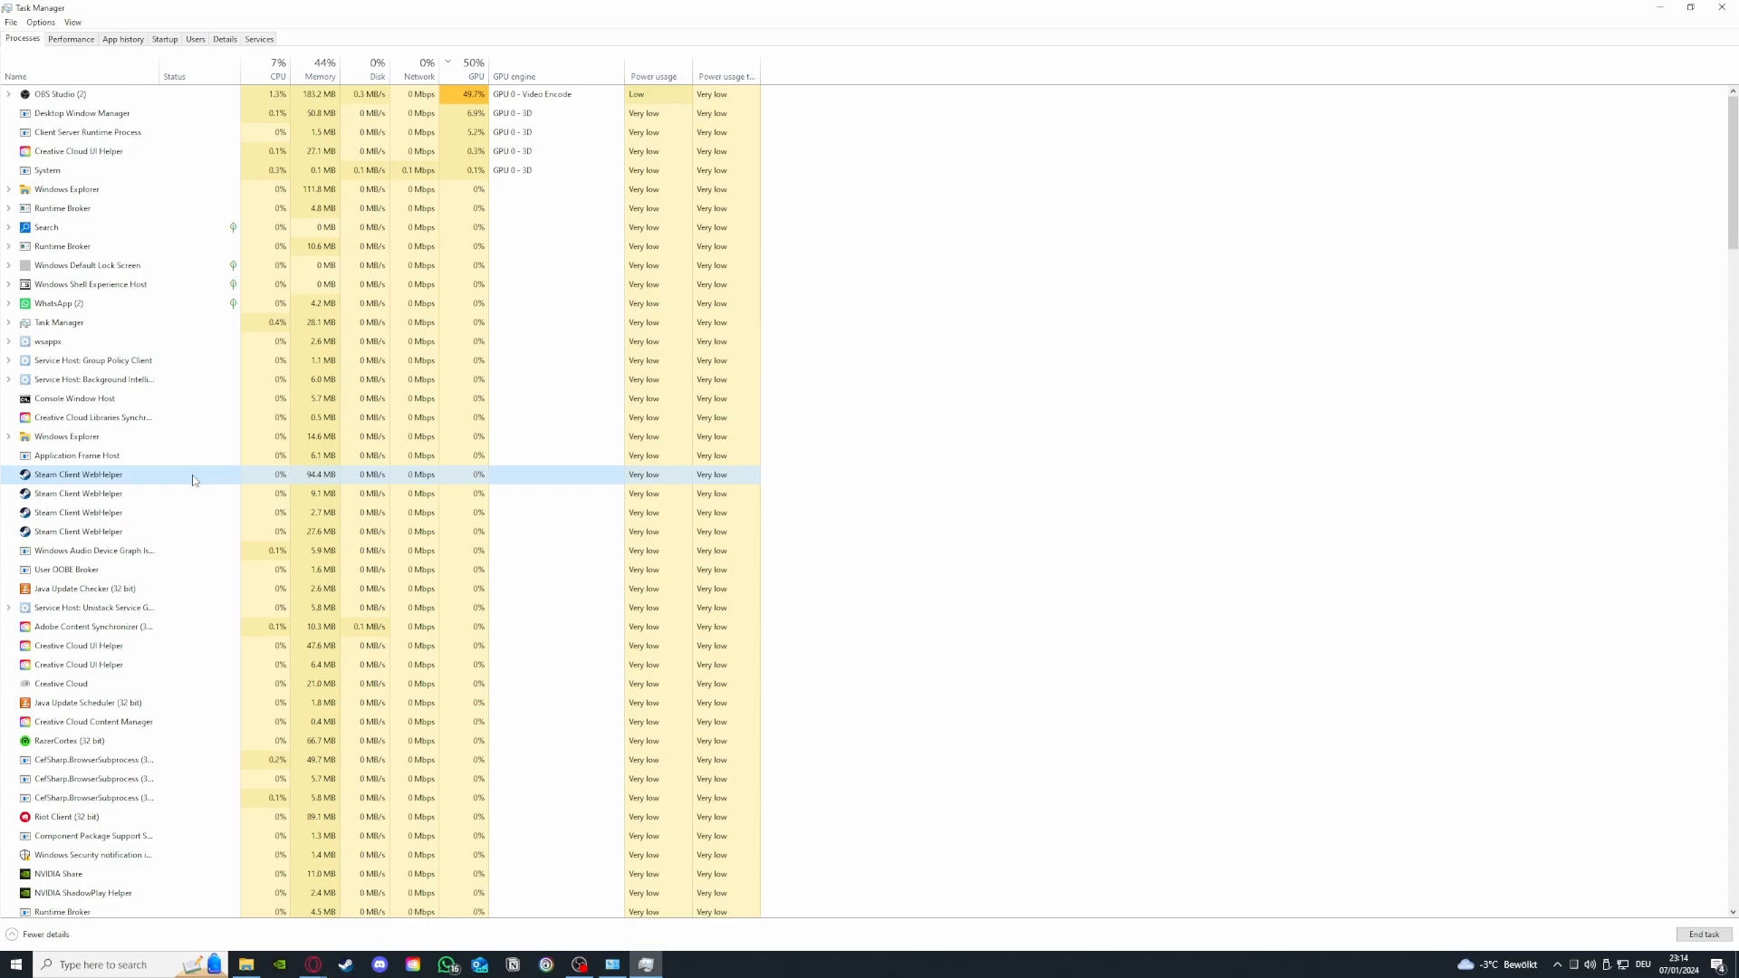
- End the highlighted Steam Client WebHelper process
right_click(192, 480)
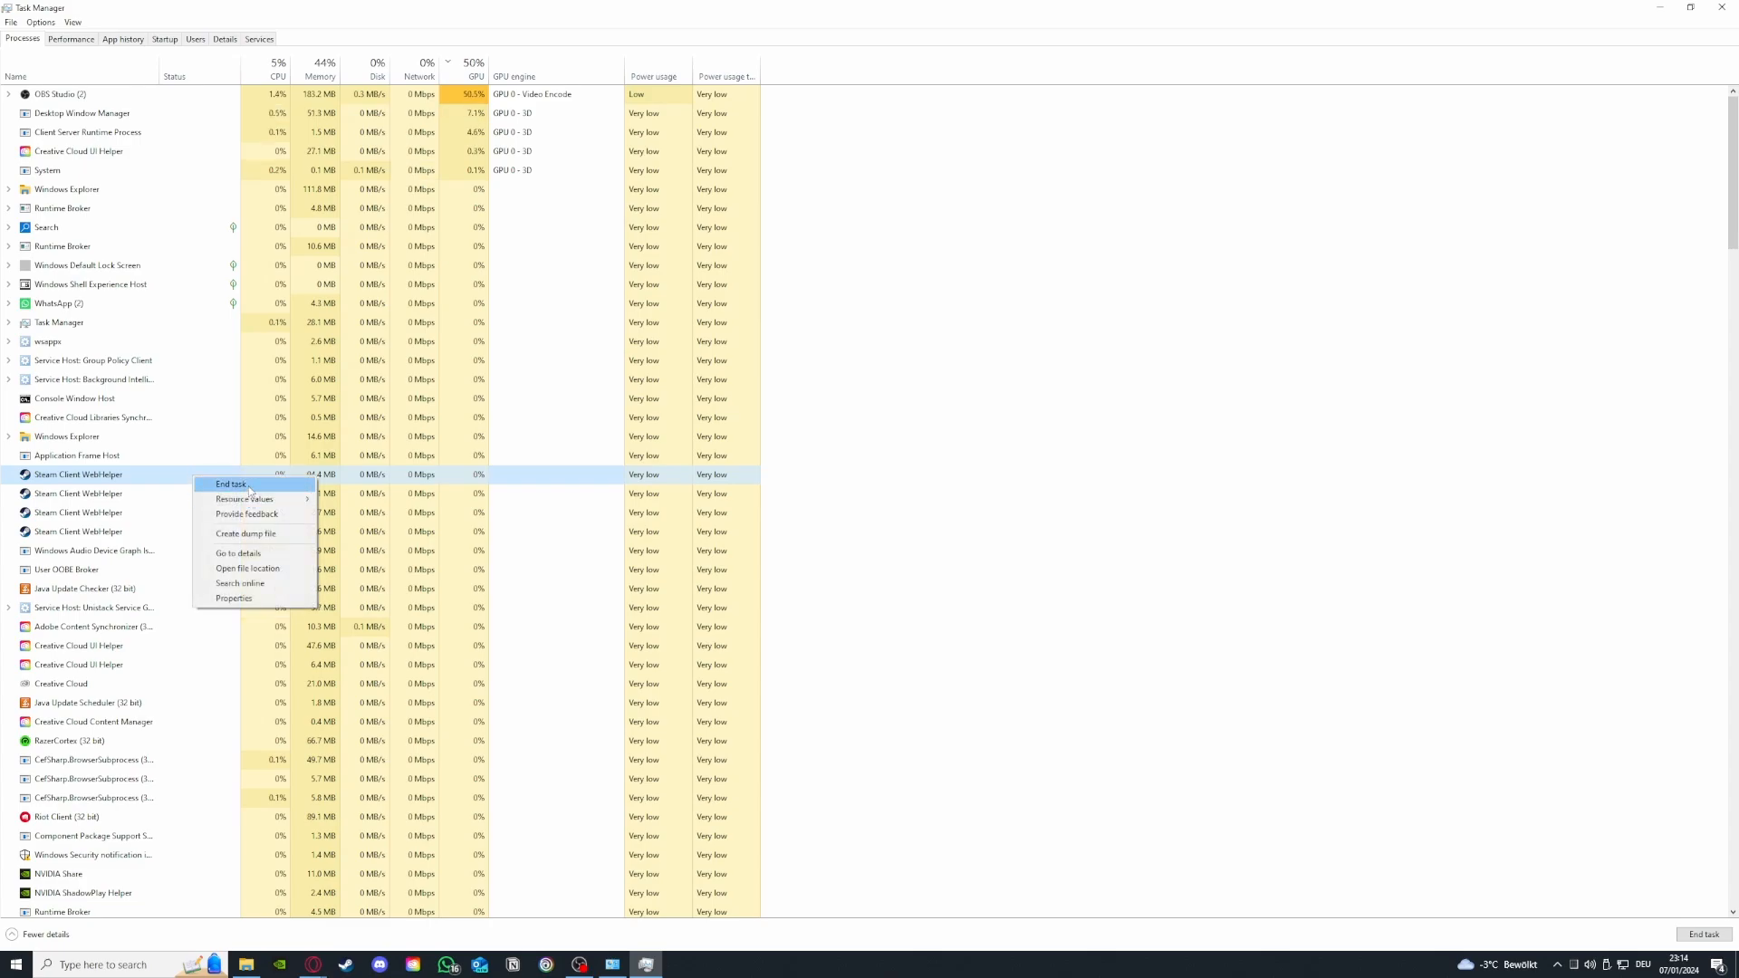
left_click(248, 487)
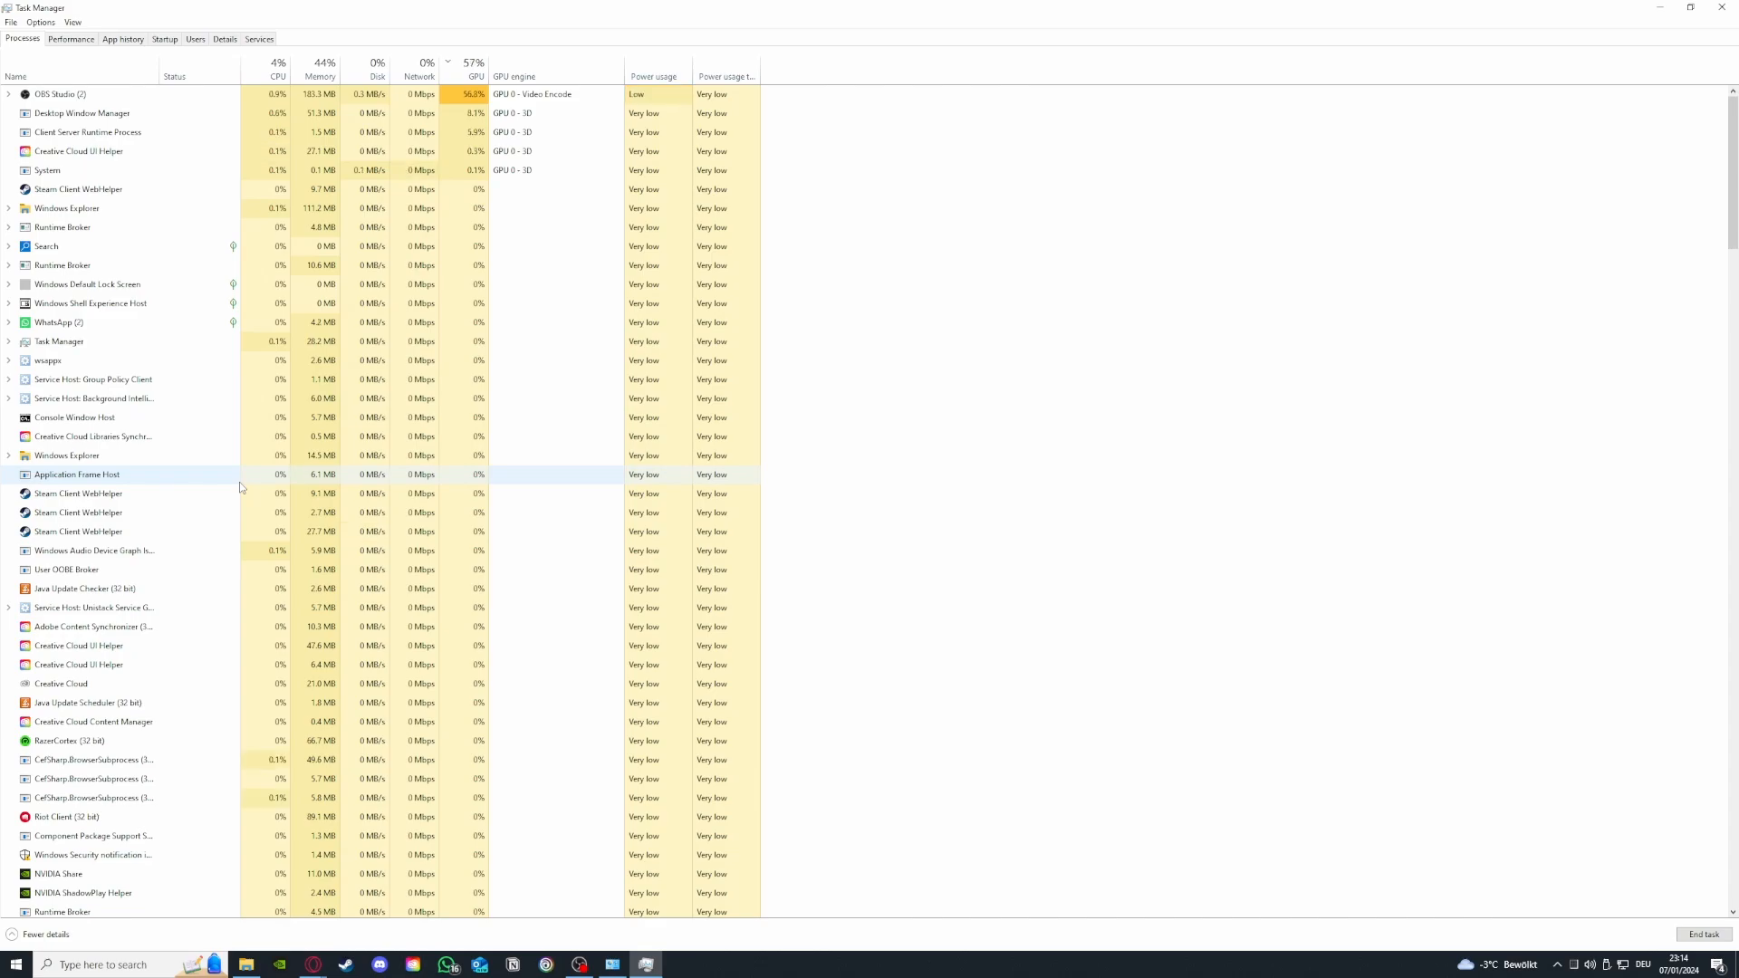
- Check the memory, CPU and GPU 0 performance graphs and look through the list of running processes
left_click(88, 42)
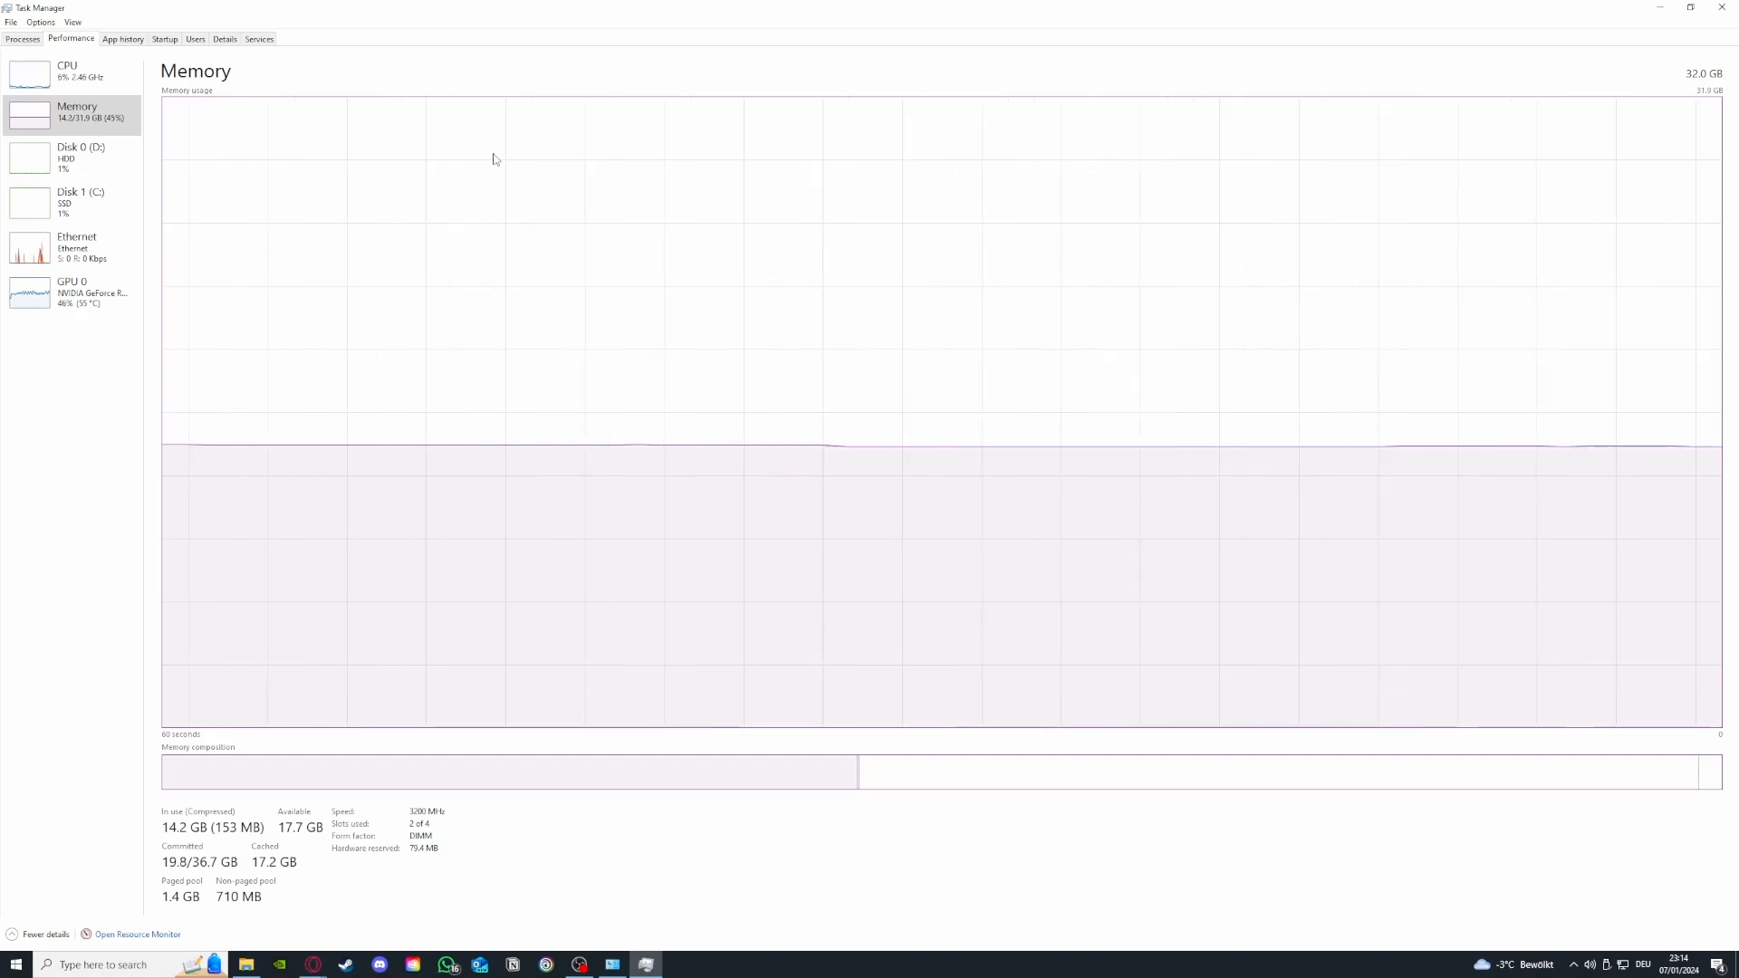
left_click(64, 93)
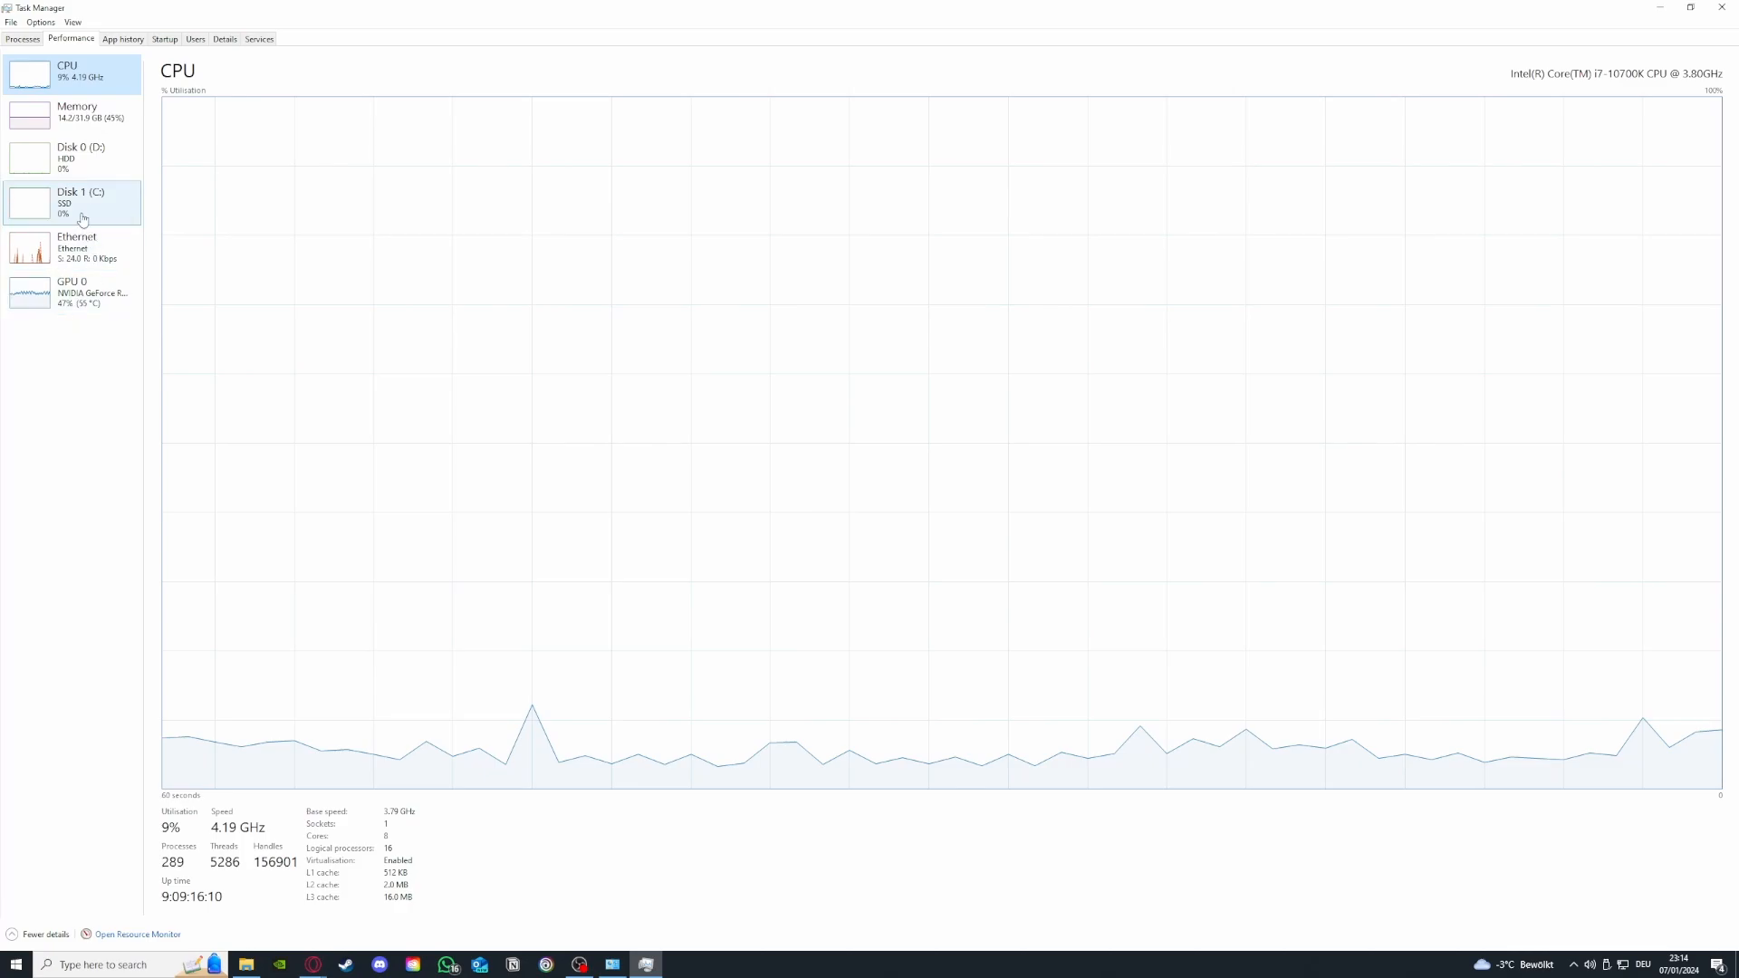
left_click(72, 292)
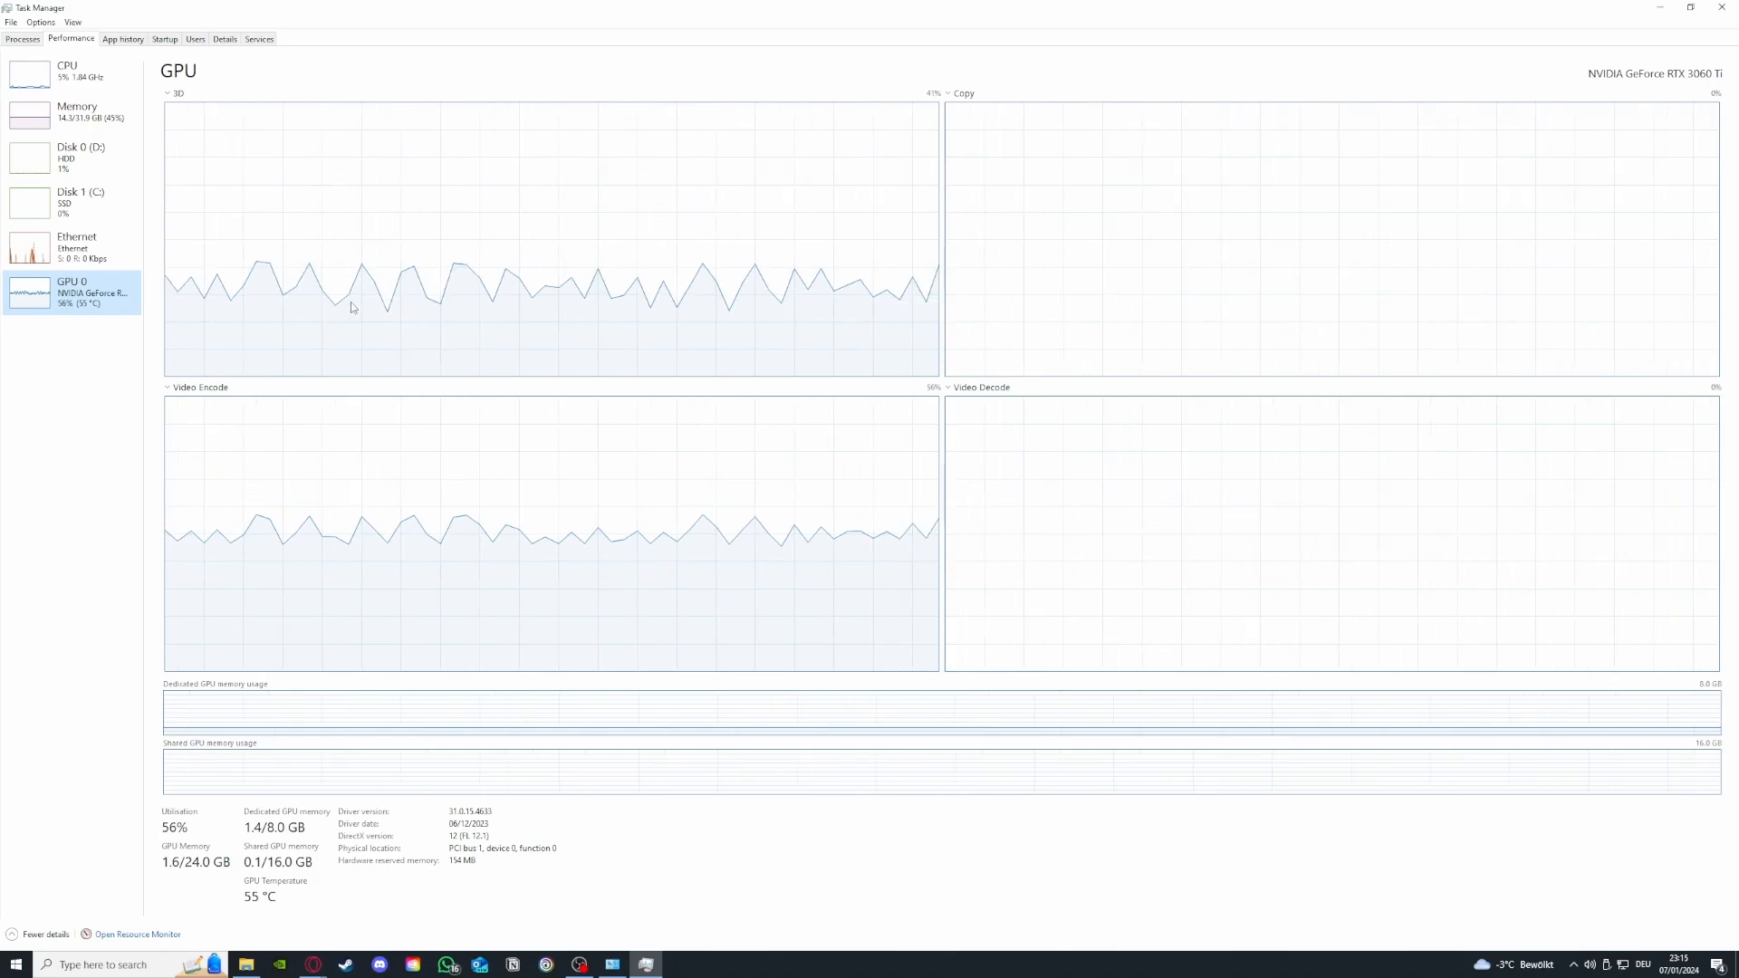
left_click(22, 39)
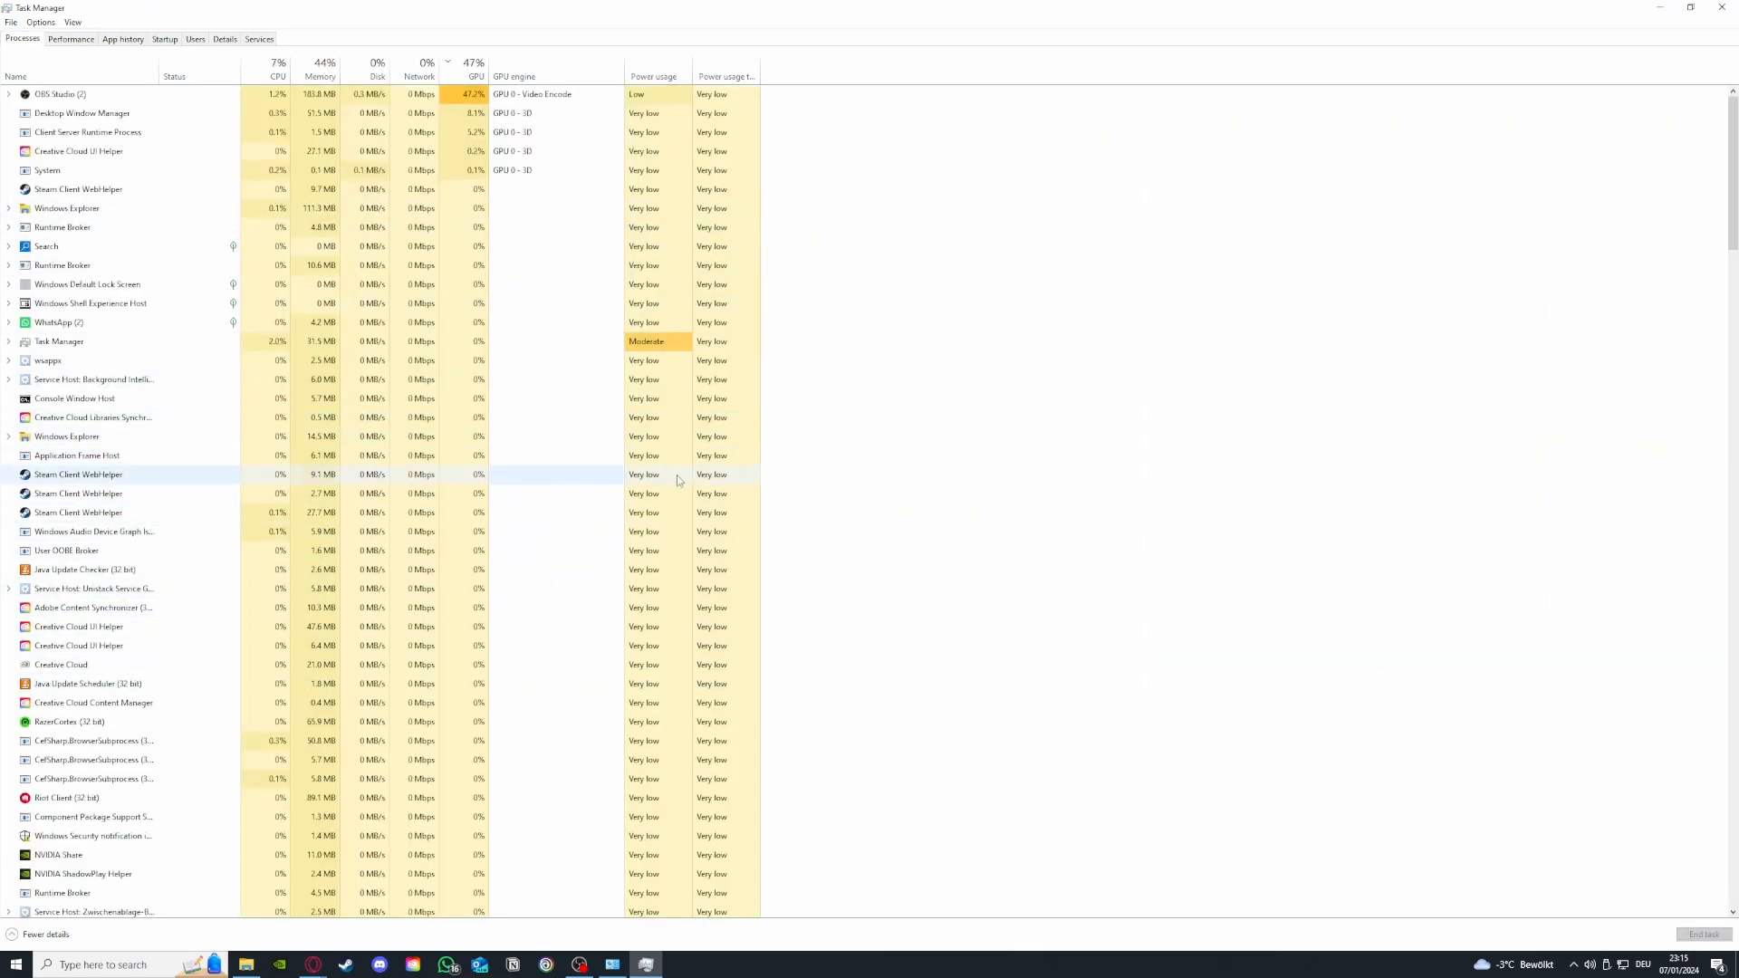
scroll(191, 498, "down", 2)
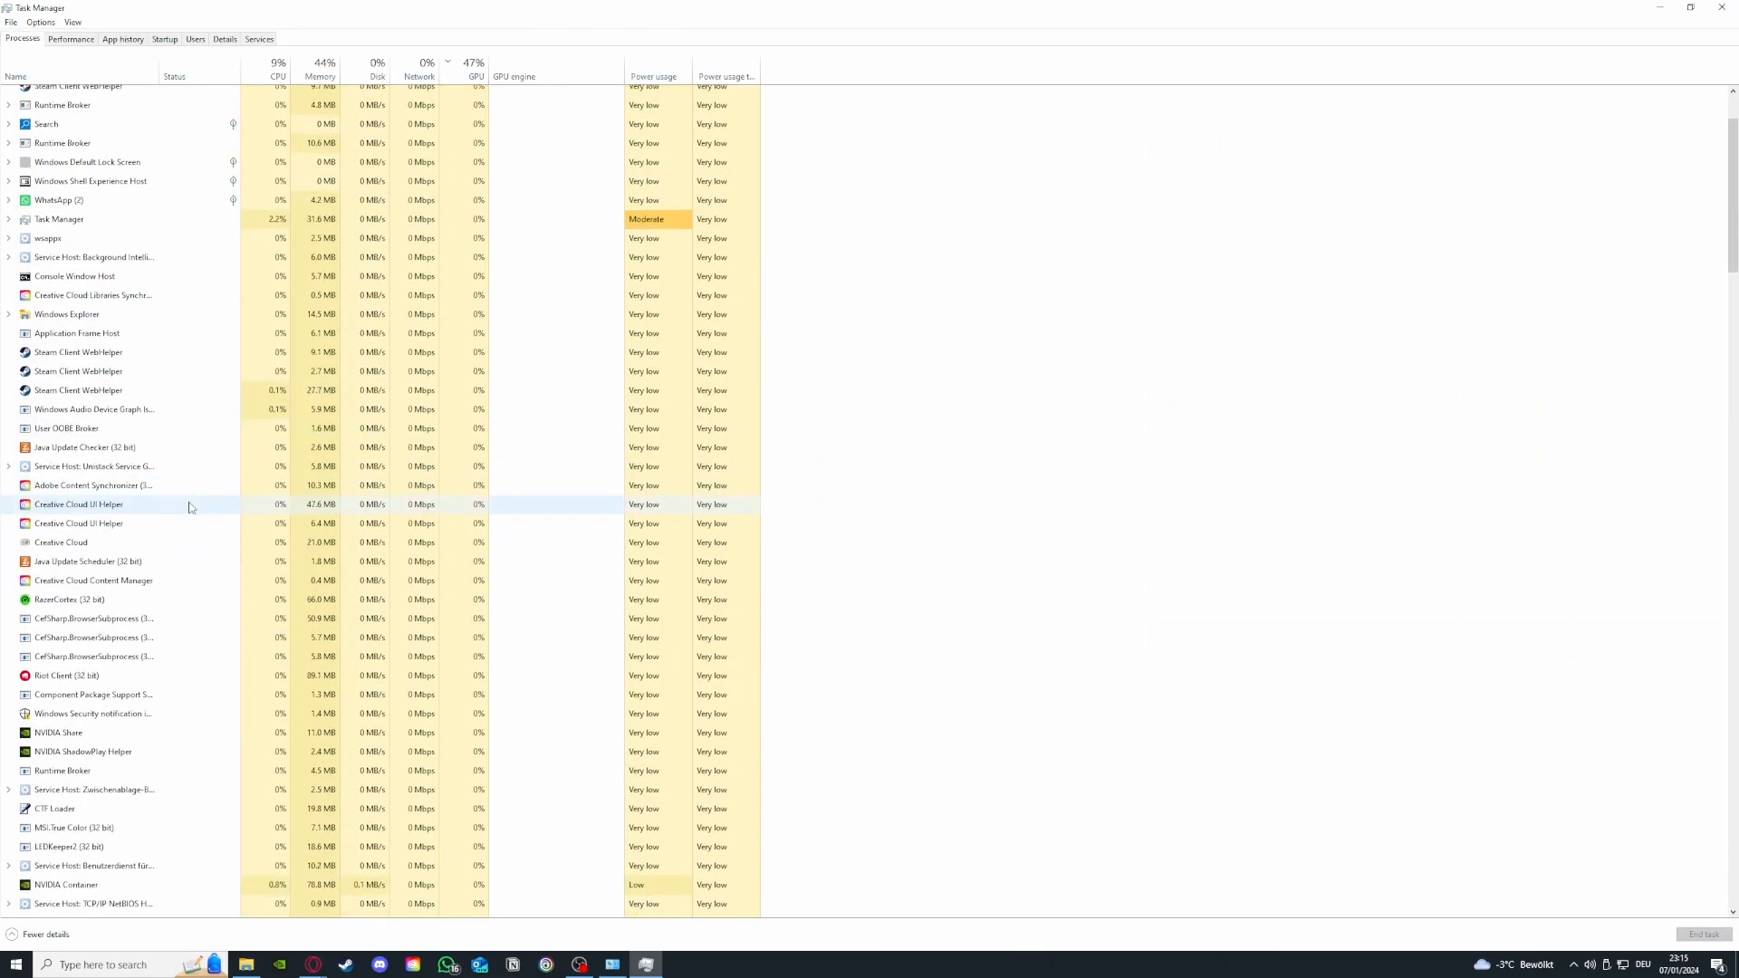
scroll(199, 502, "up", 2)
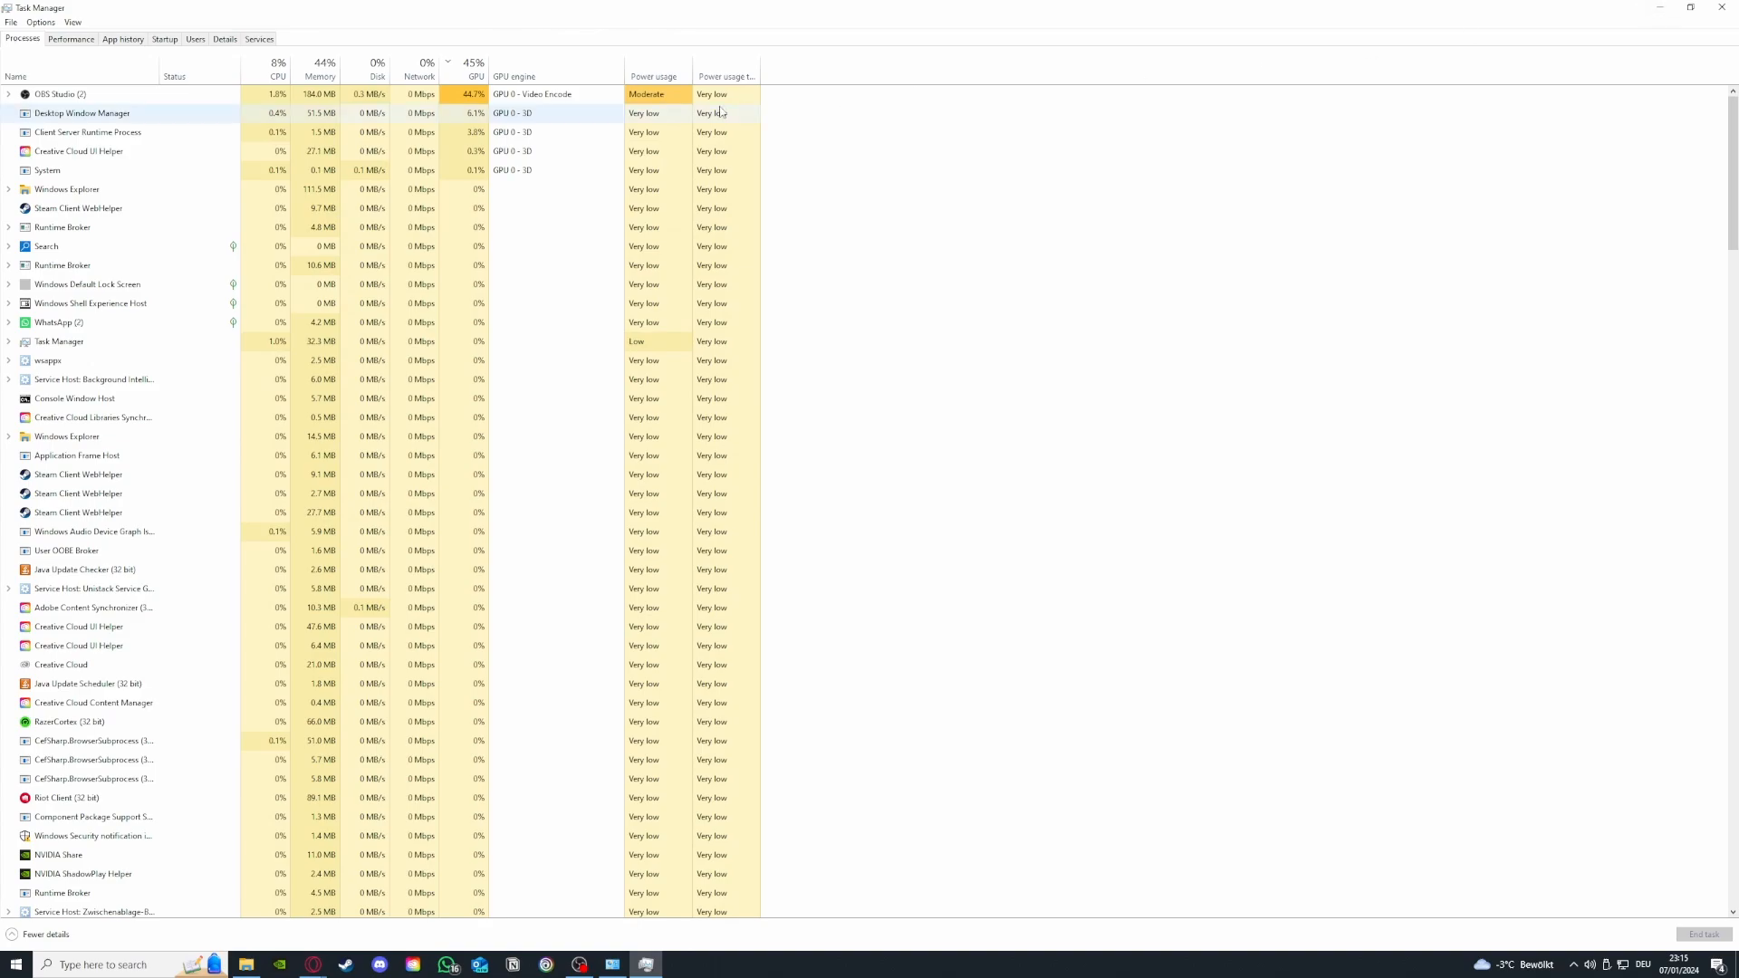
- Review the startup apps and the actions offered for Parsec and iCUE, and close Task Manager
left_click(123, 40)
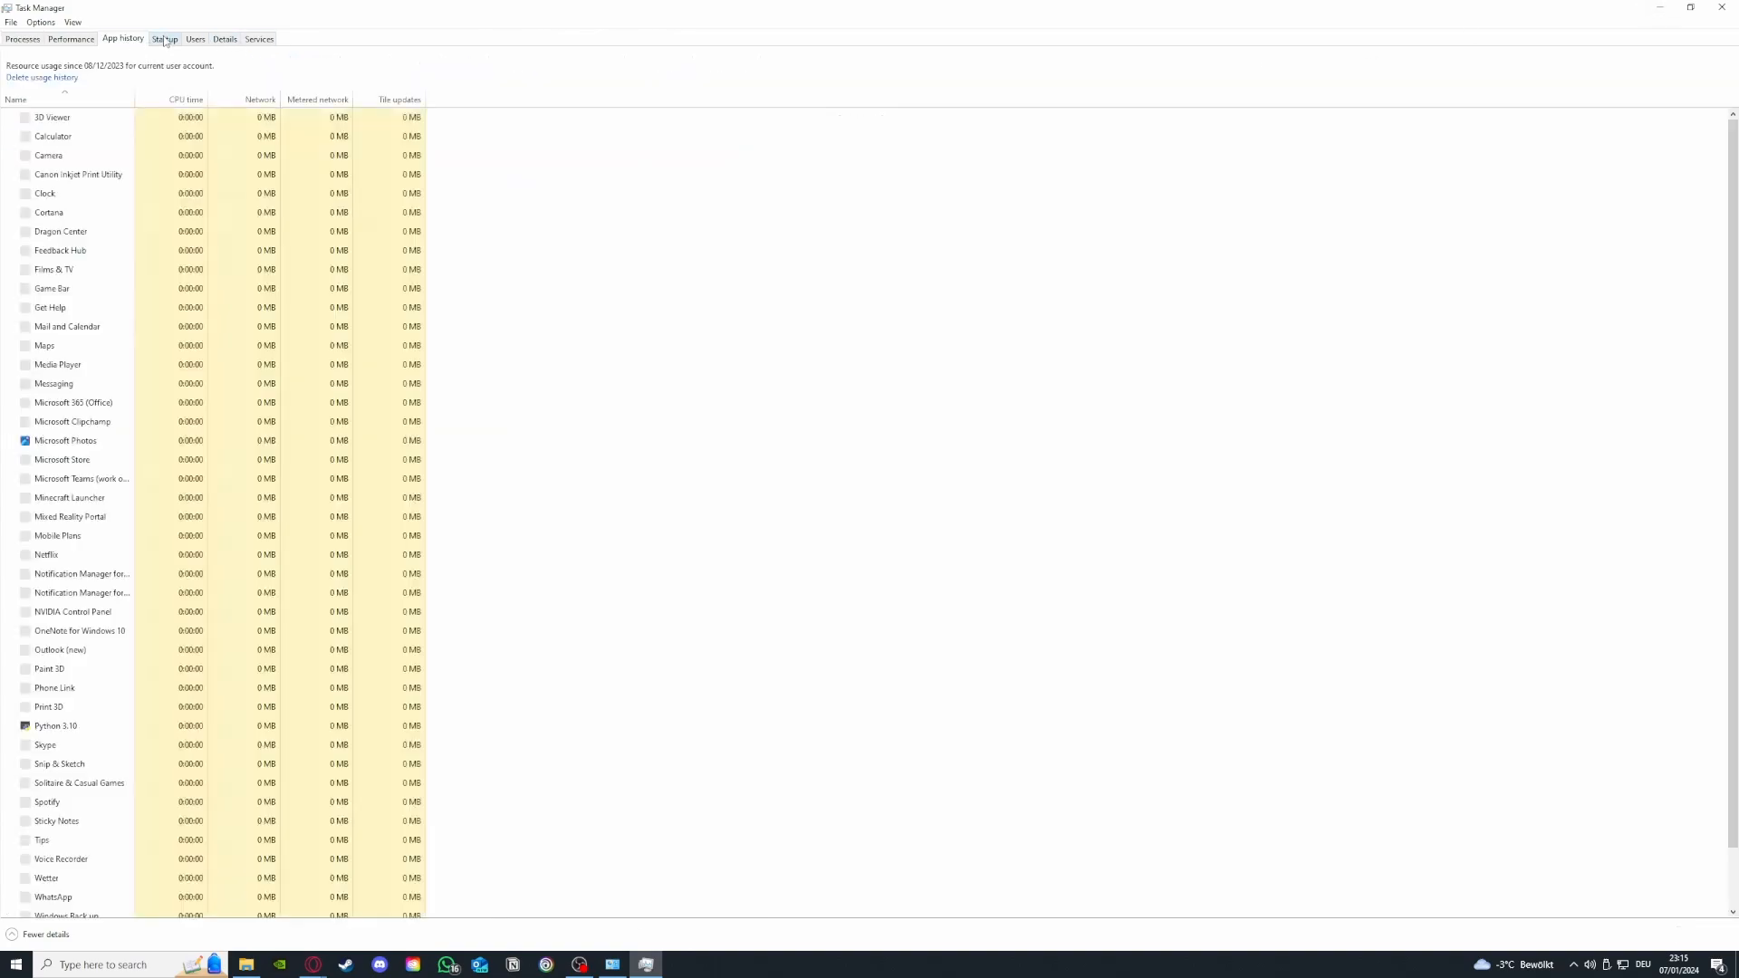
left_click(165, 39)
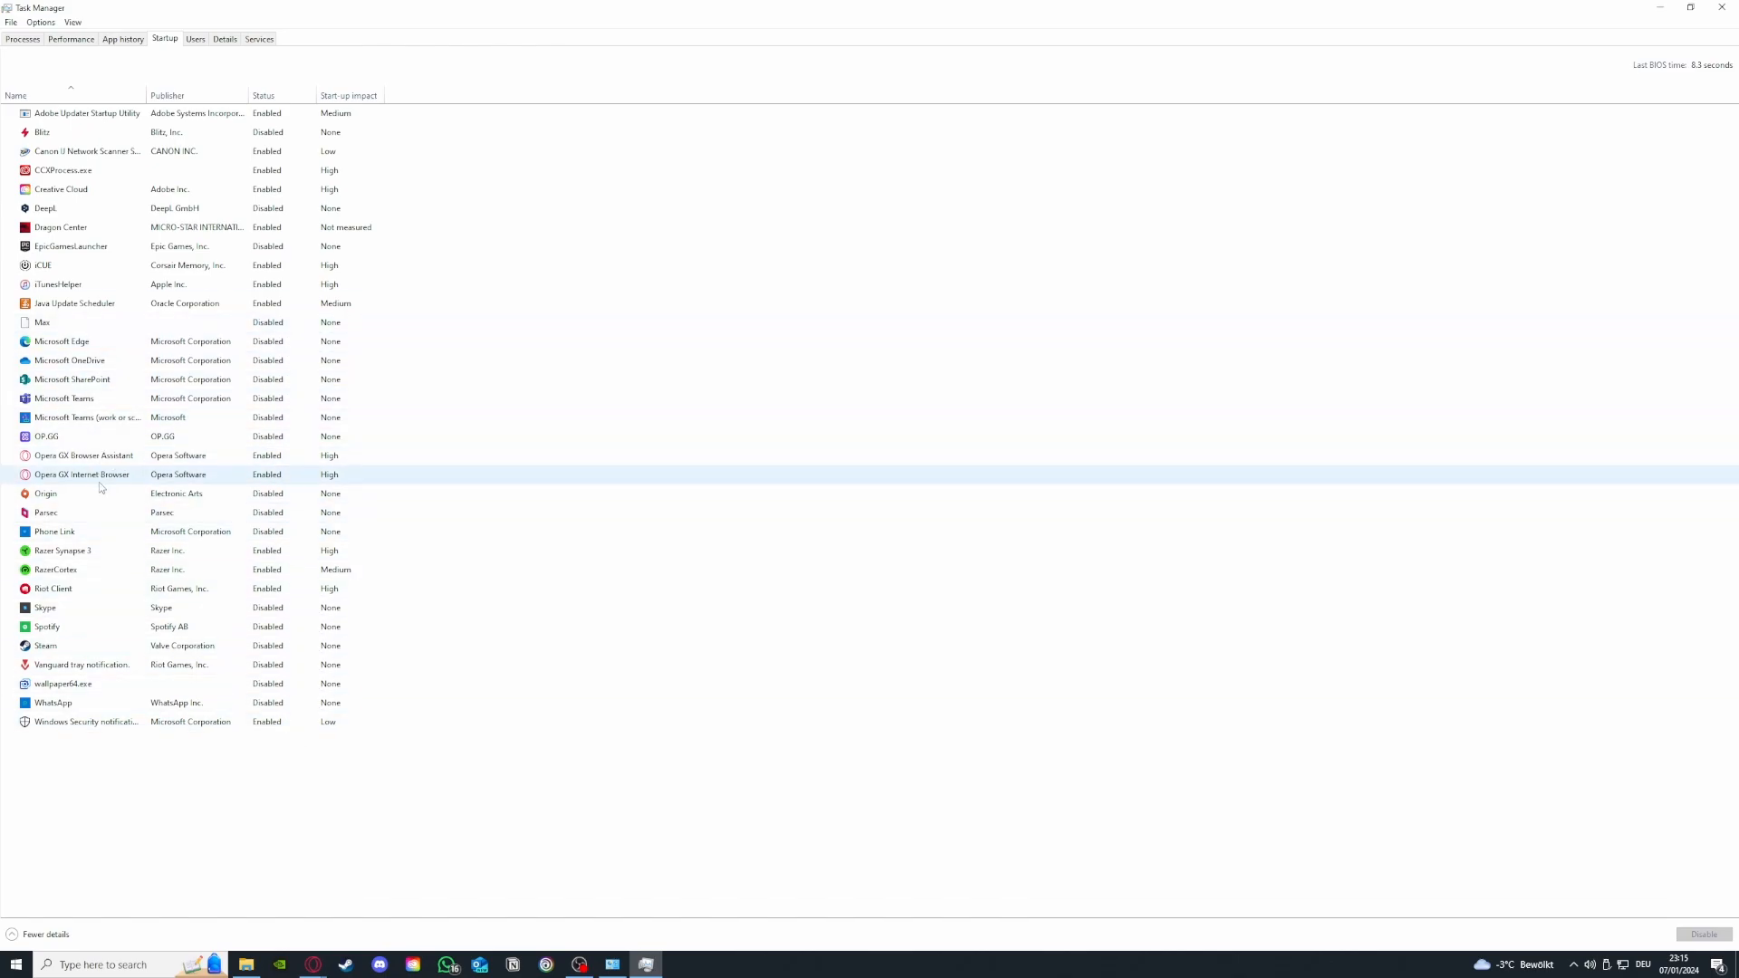
left_click(106, 514)
right_click(114, 516)
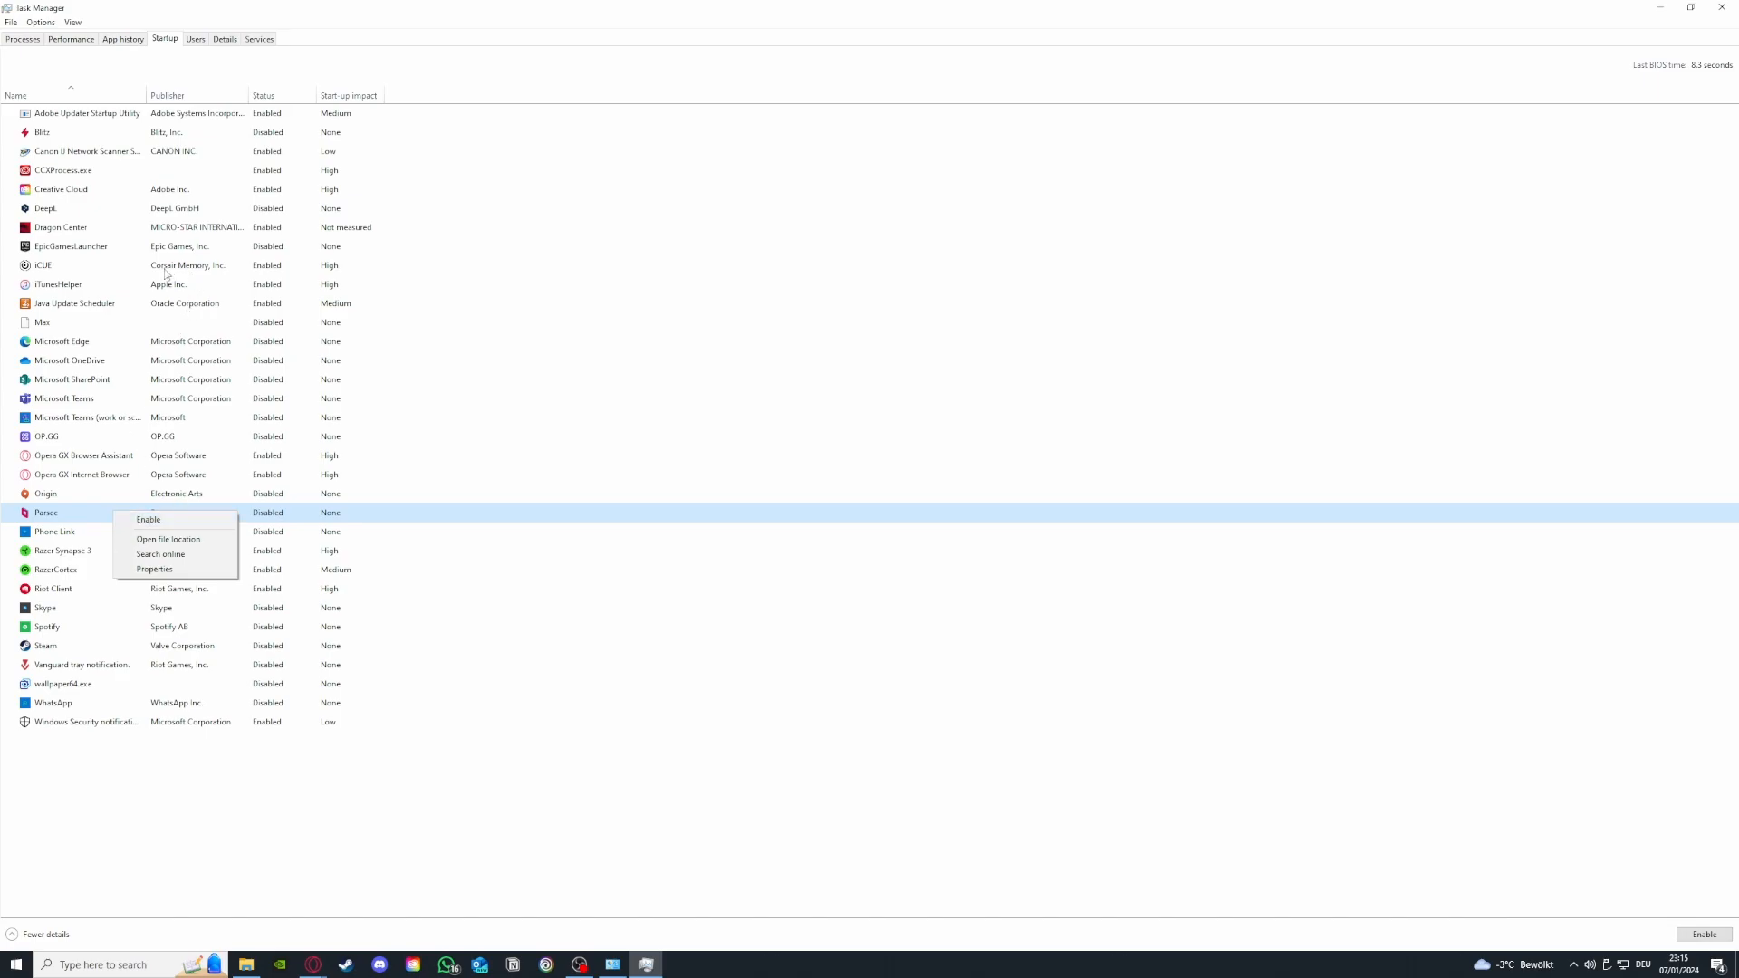
left_click(105, 268)
right_click(102, 269)
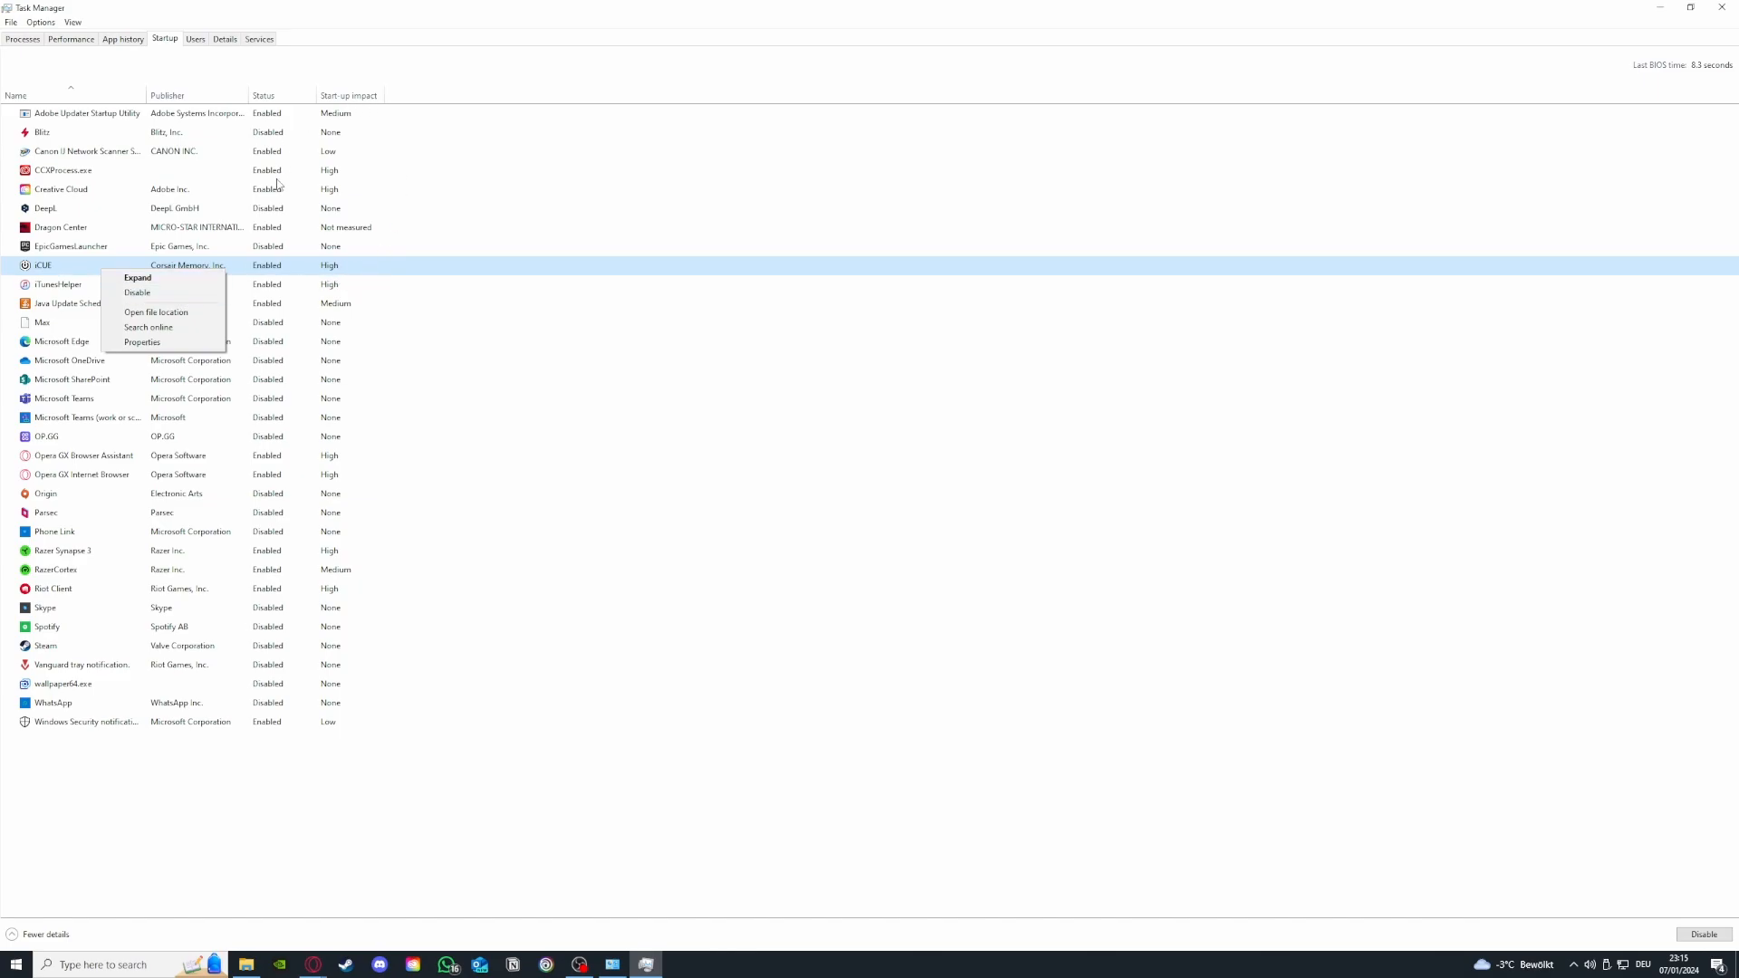
left_click(184, 295)
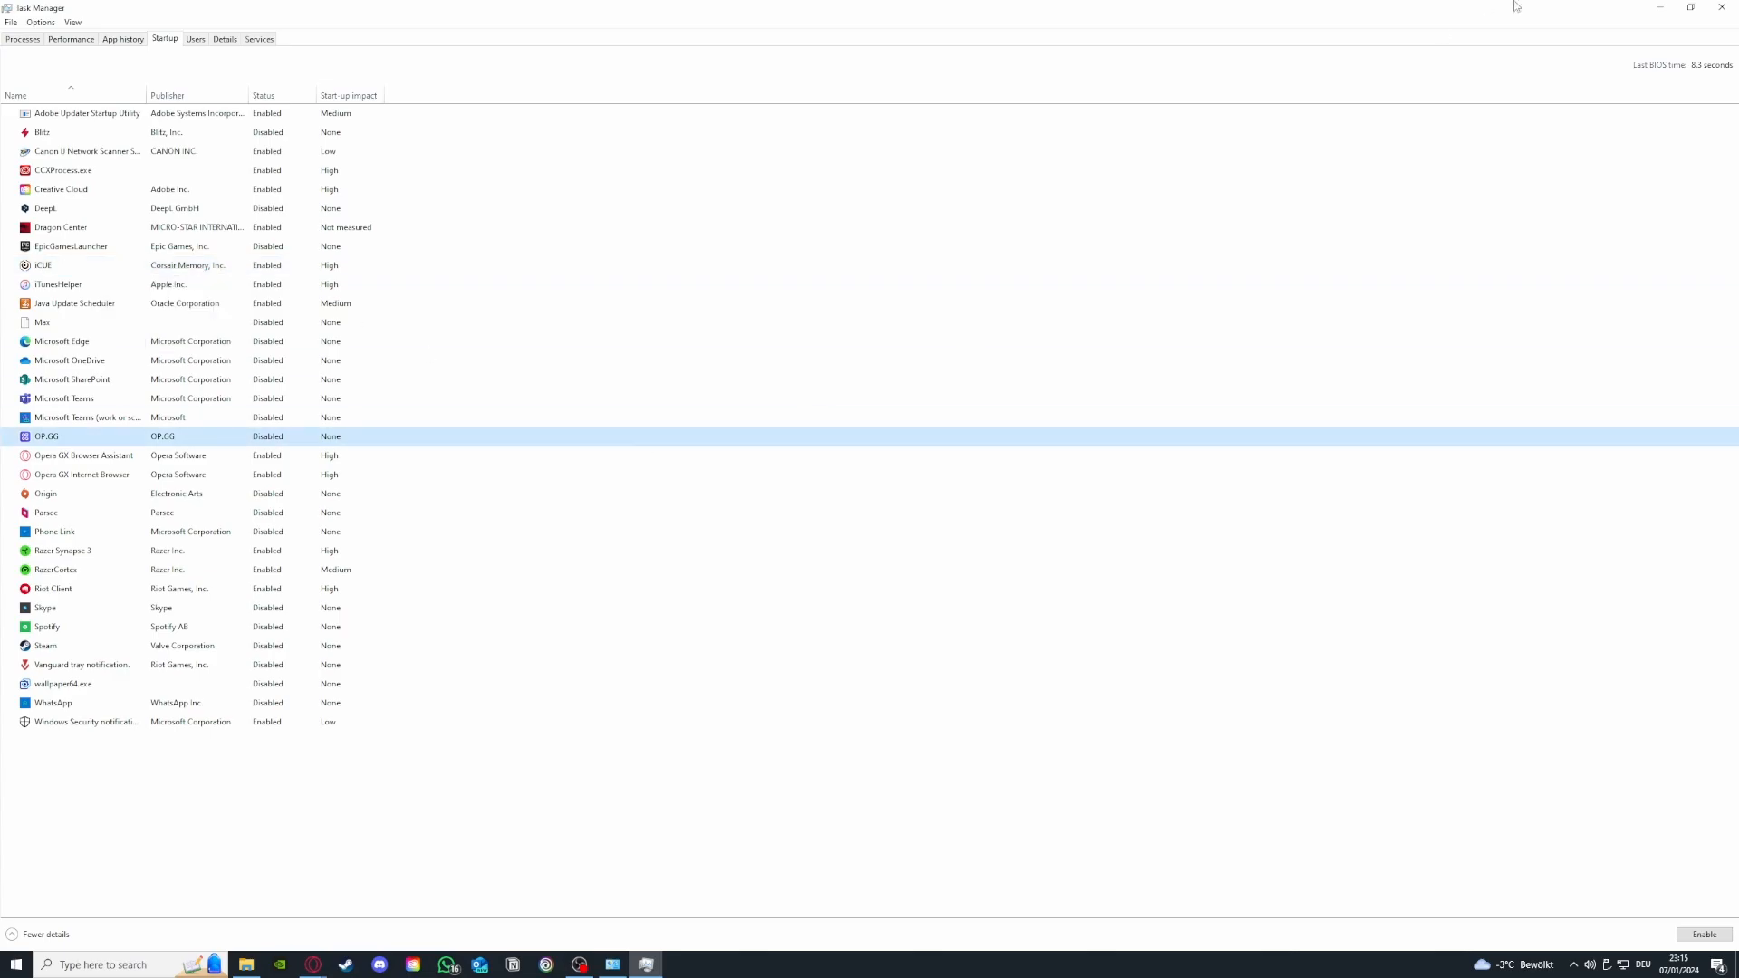
left_click(1721, 7)
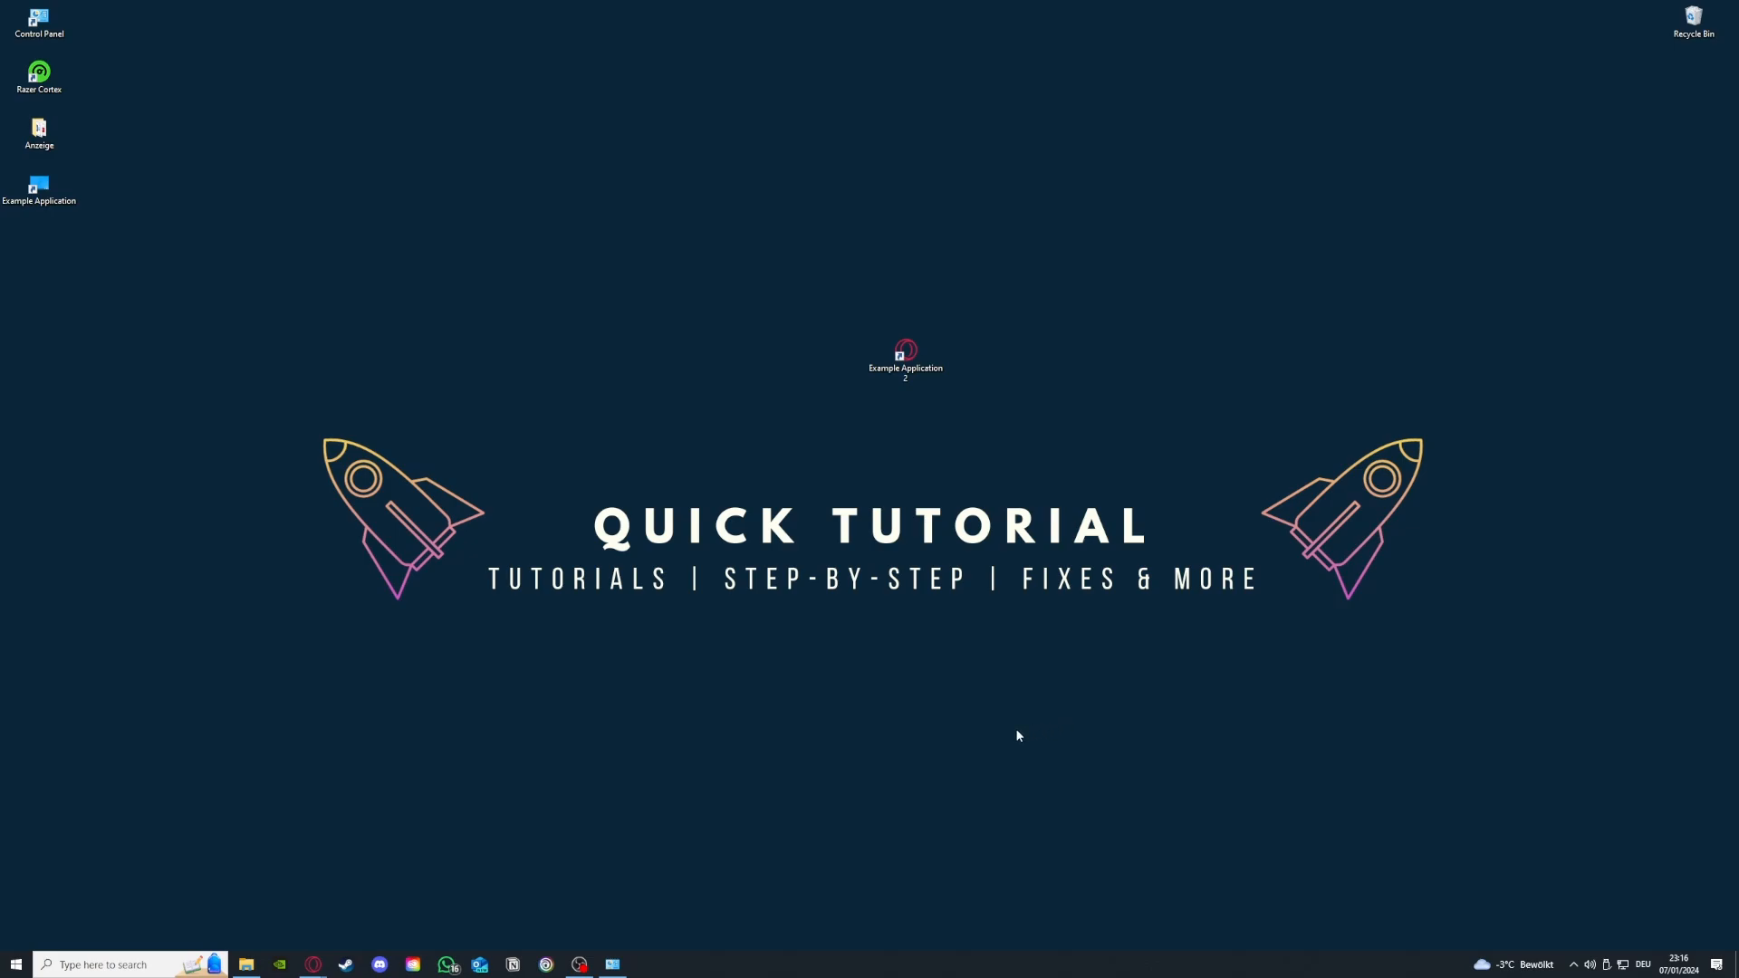
- Reopen Task Manager from the desktop and enlarge its window to show the process list with GPU and power usage
right_click(791, 973)
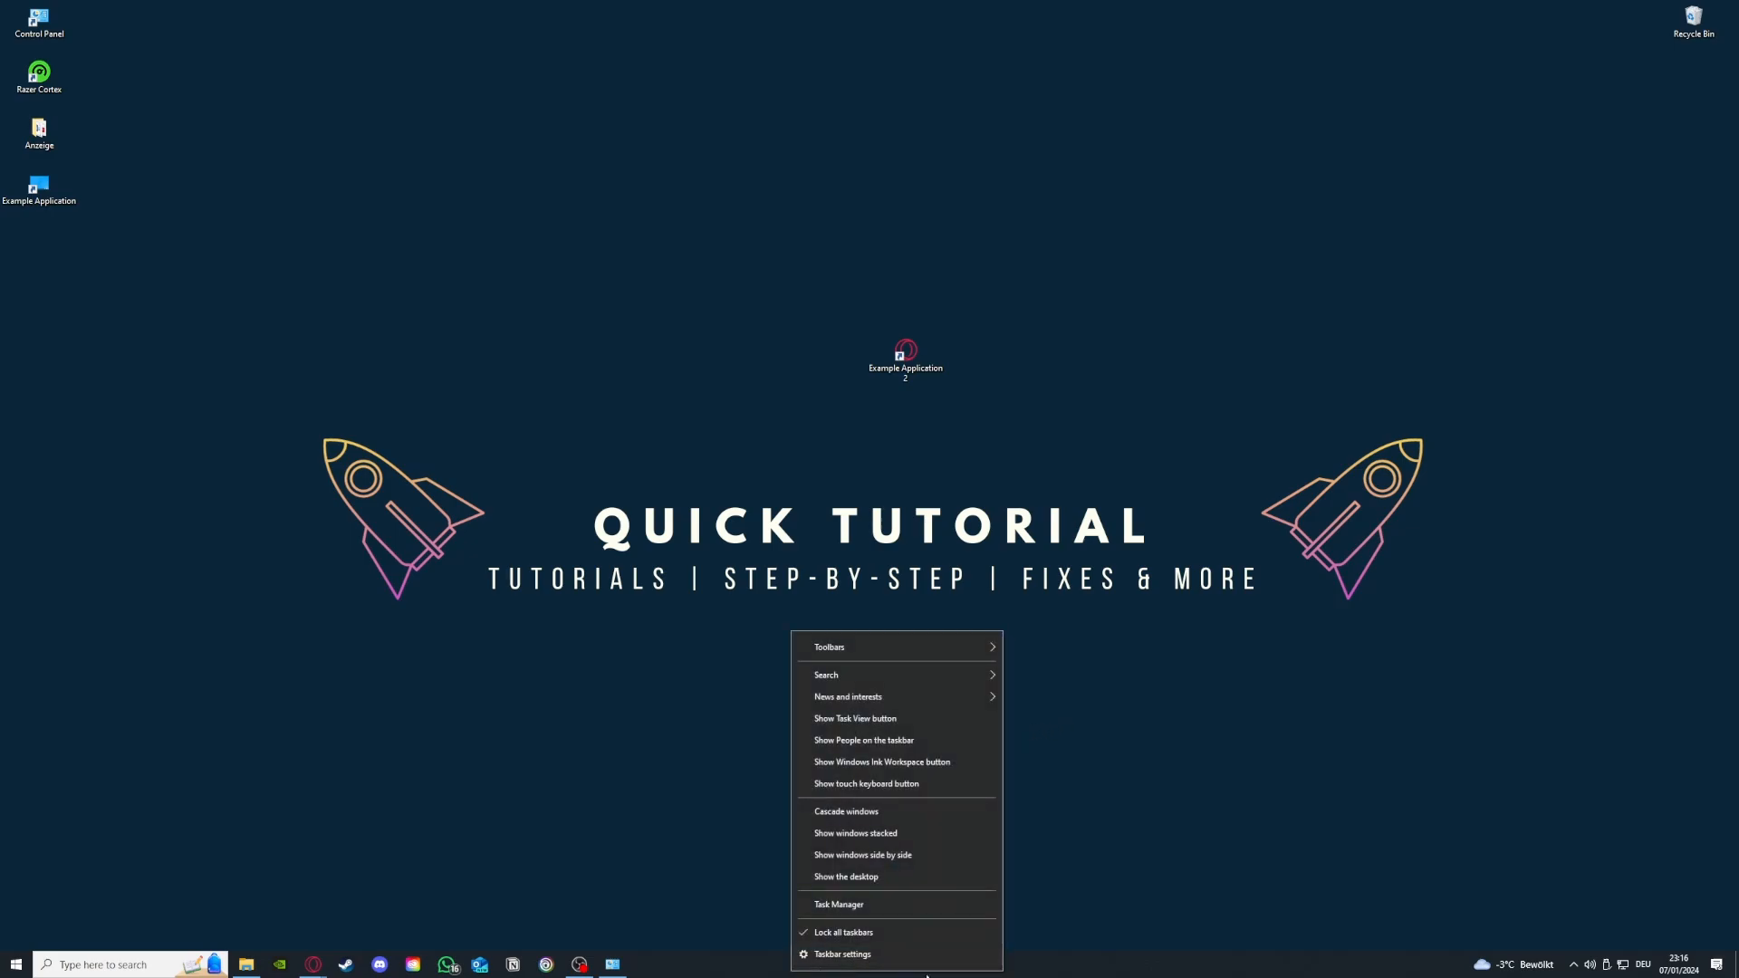
left_click(849, 906)
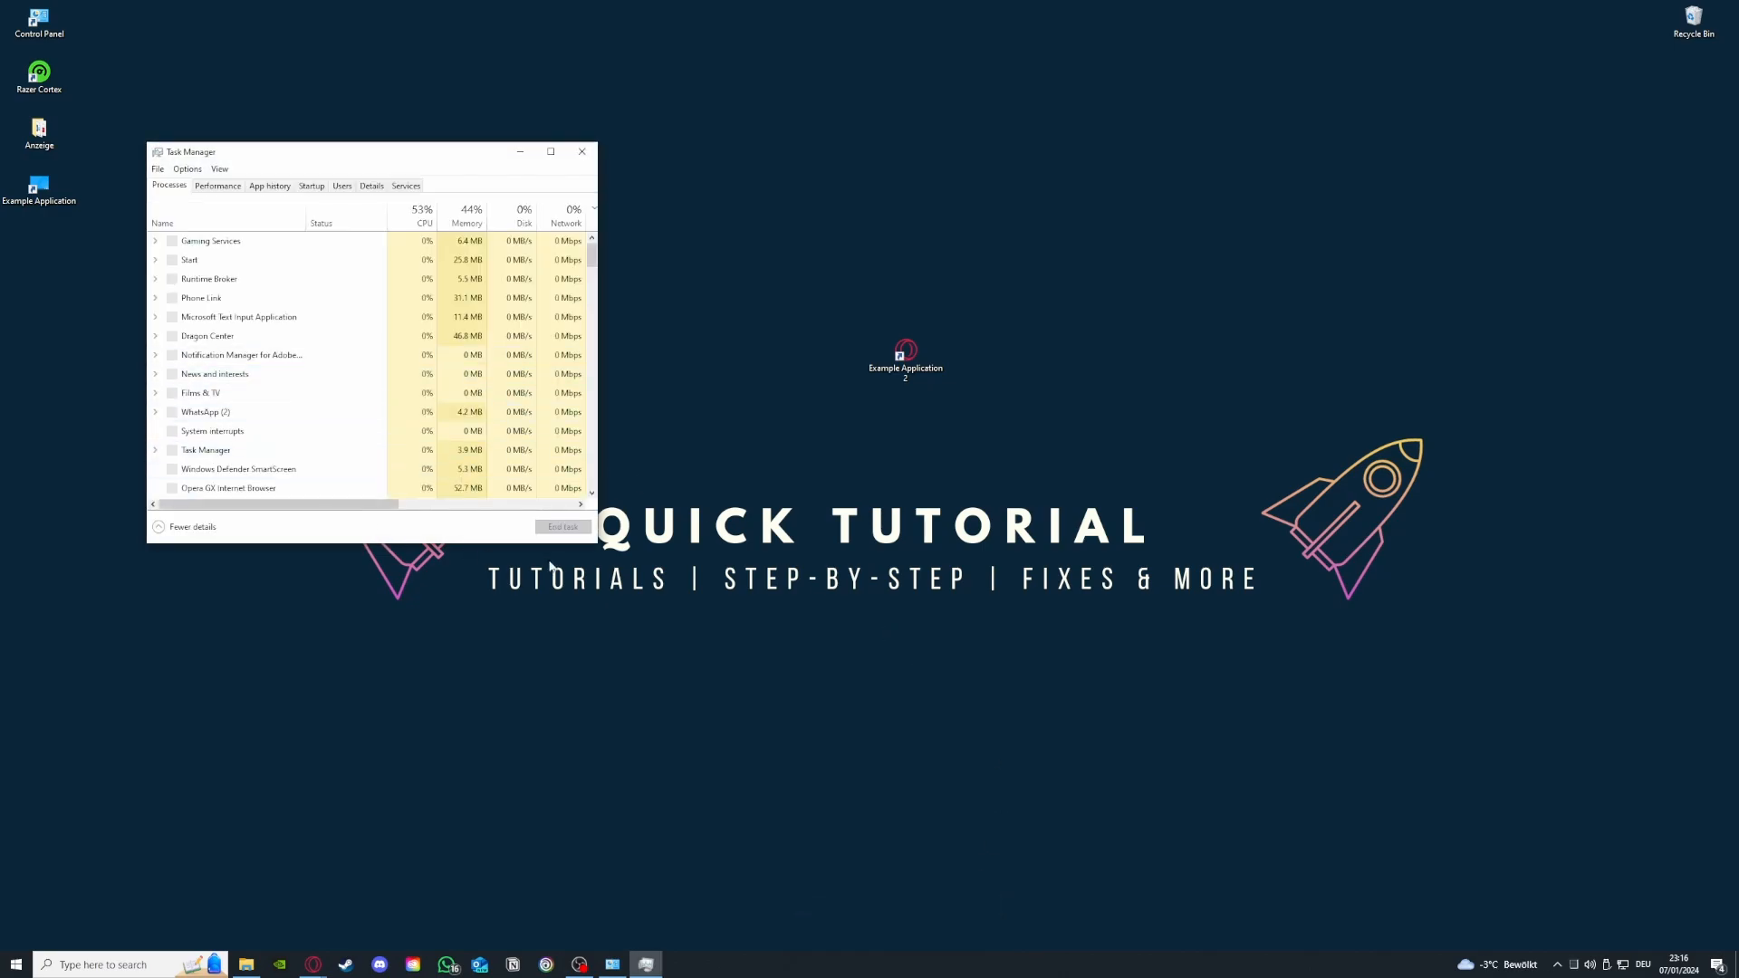
left_click_drag(590, 544, 1130, 774)
- Examine the individual Steam Client WebHelper processes in the process list and close Task Manager
left_click(377, 469)
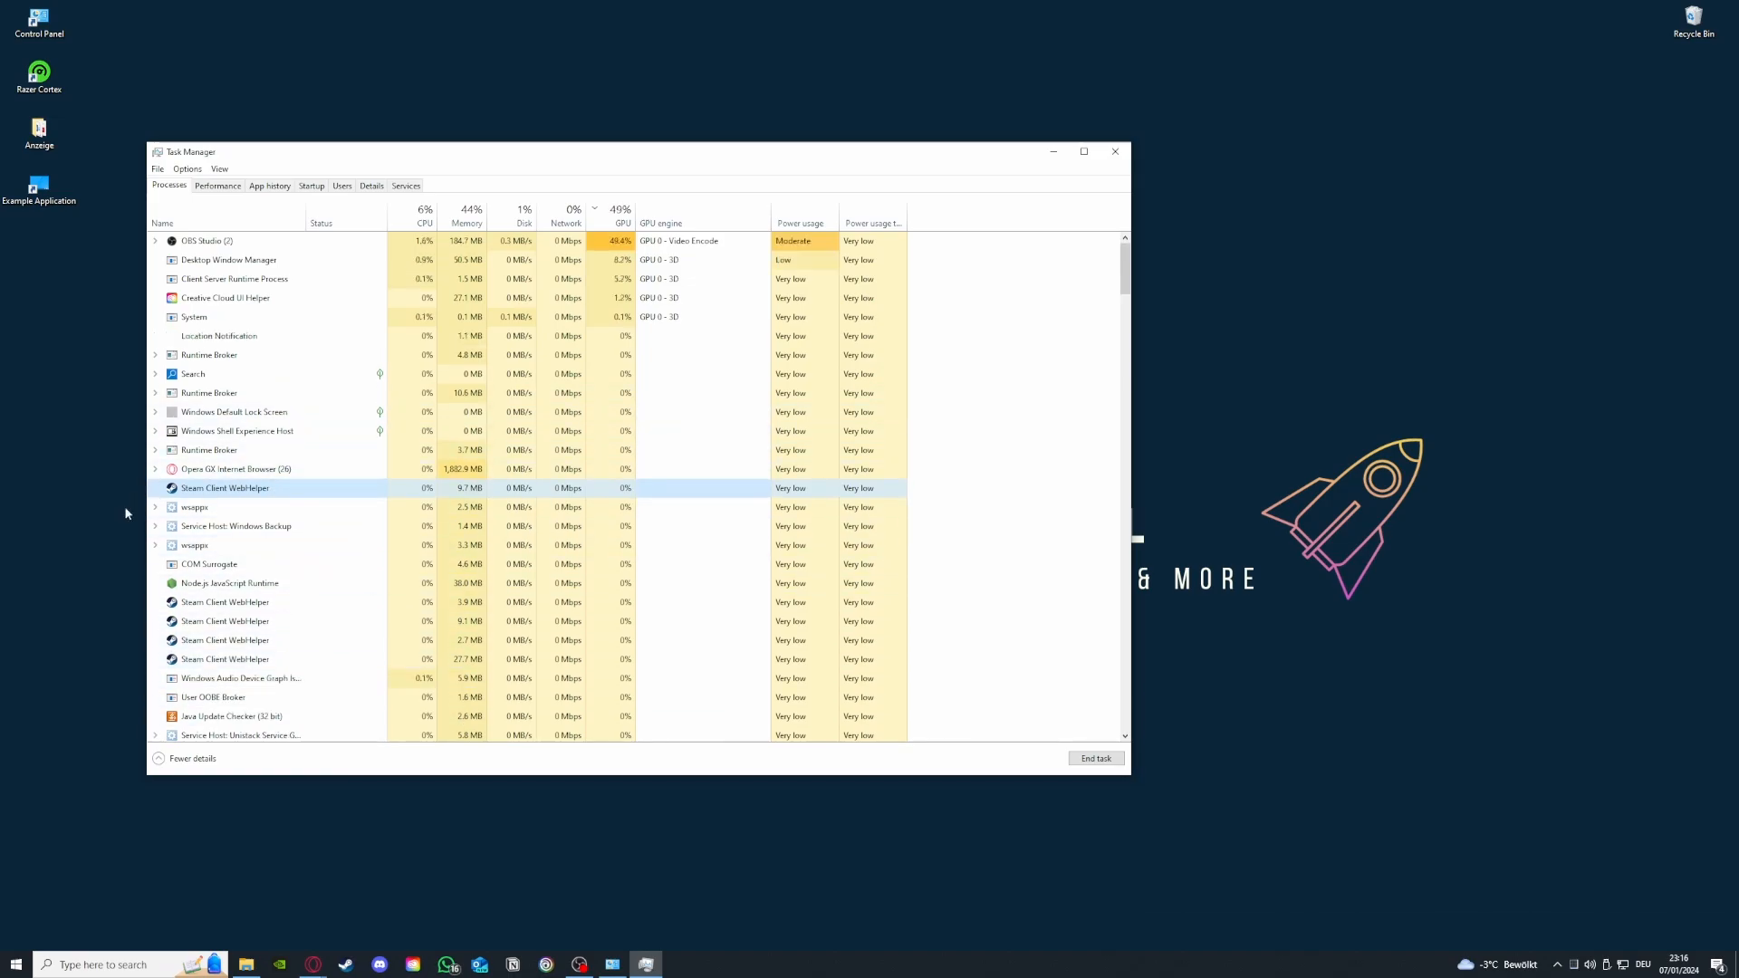
scroll(190, 580, "down", 3)
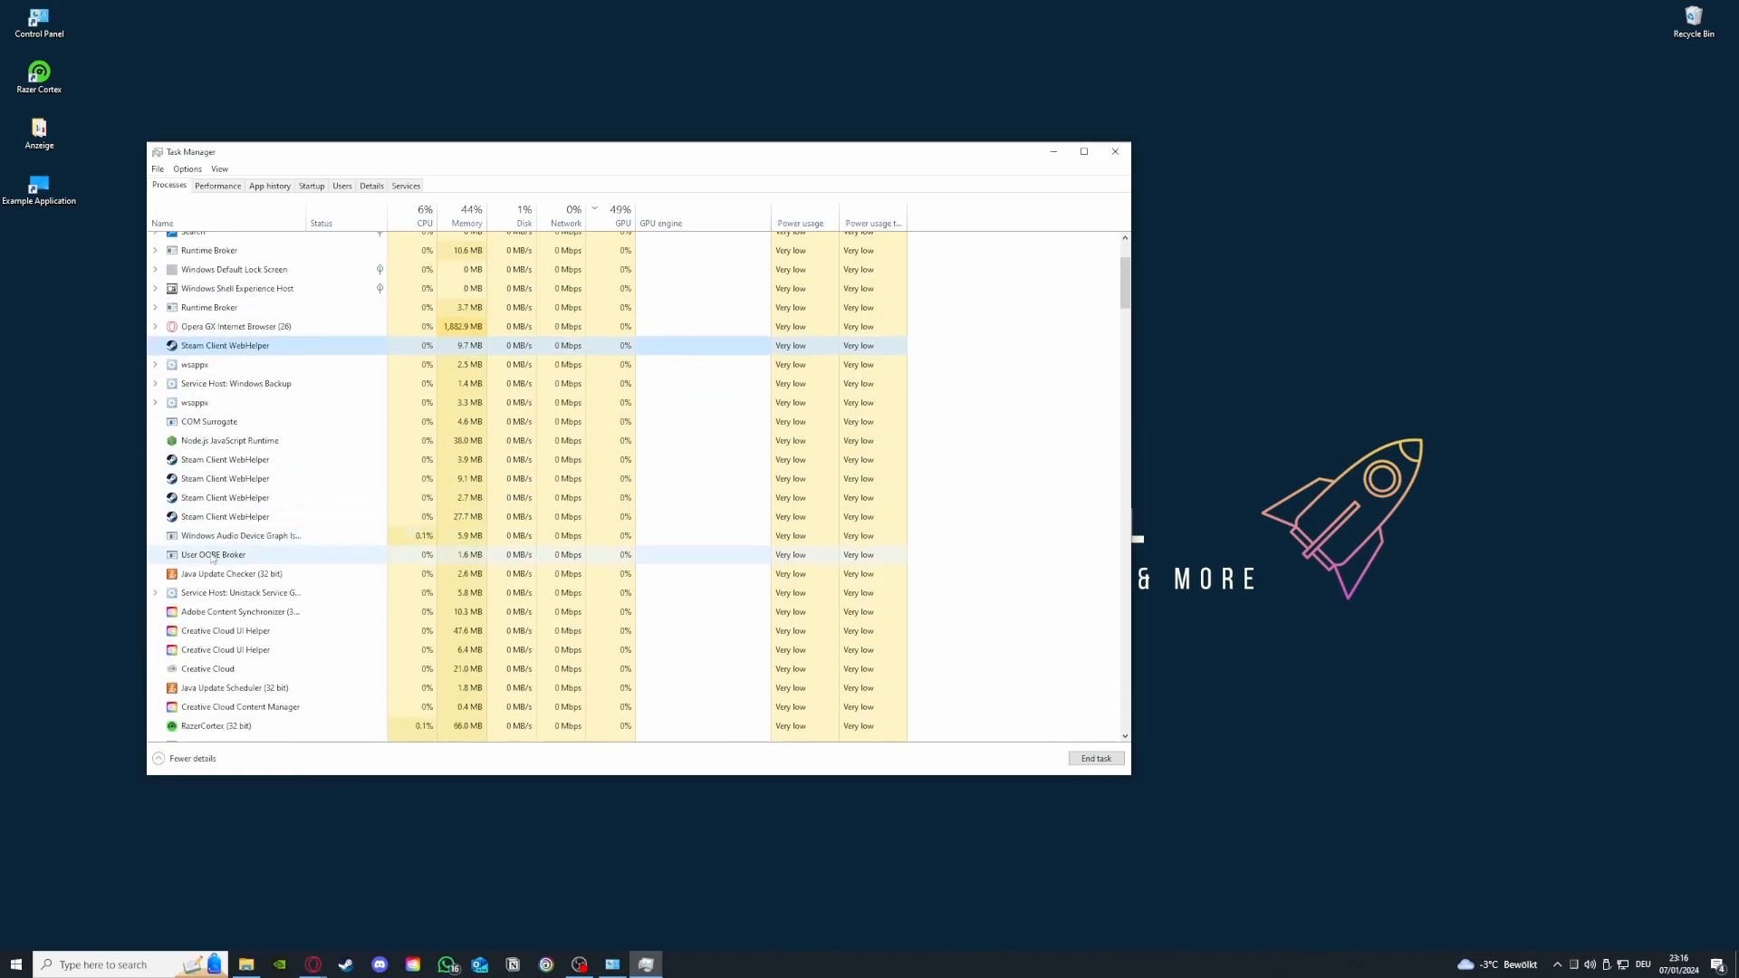
left_click(206, 456)
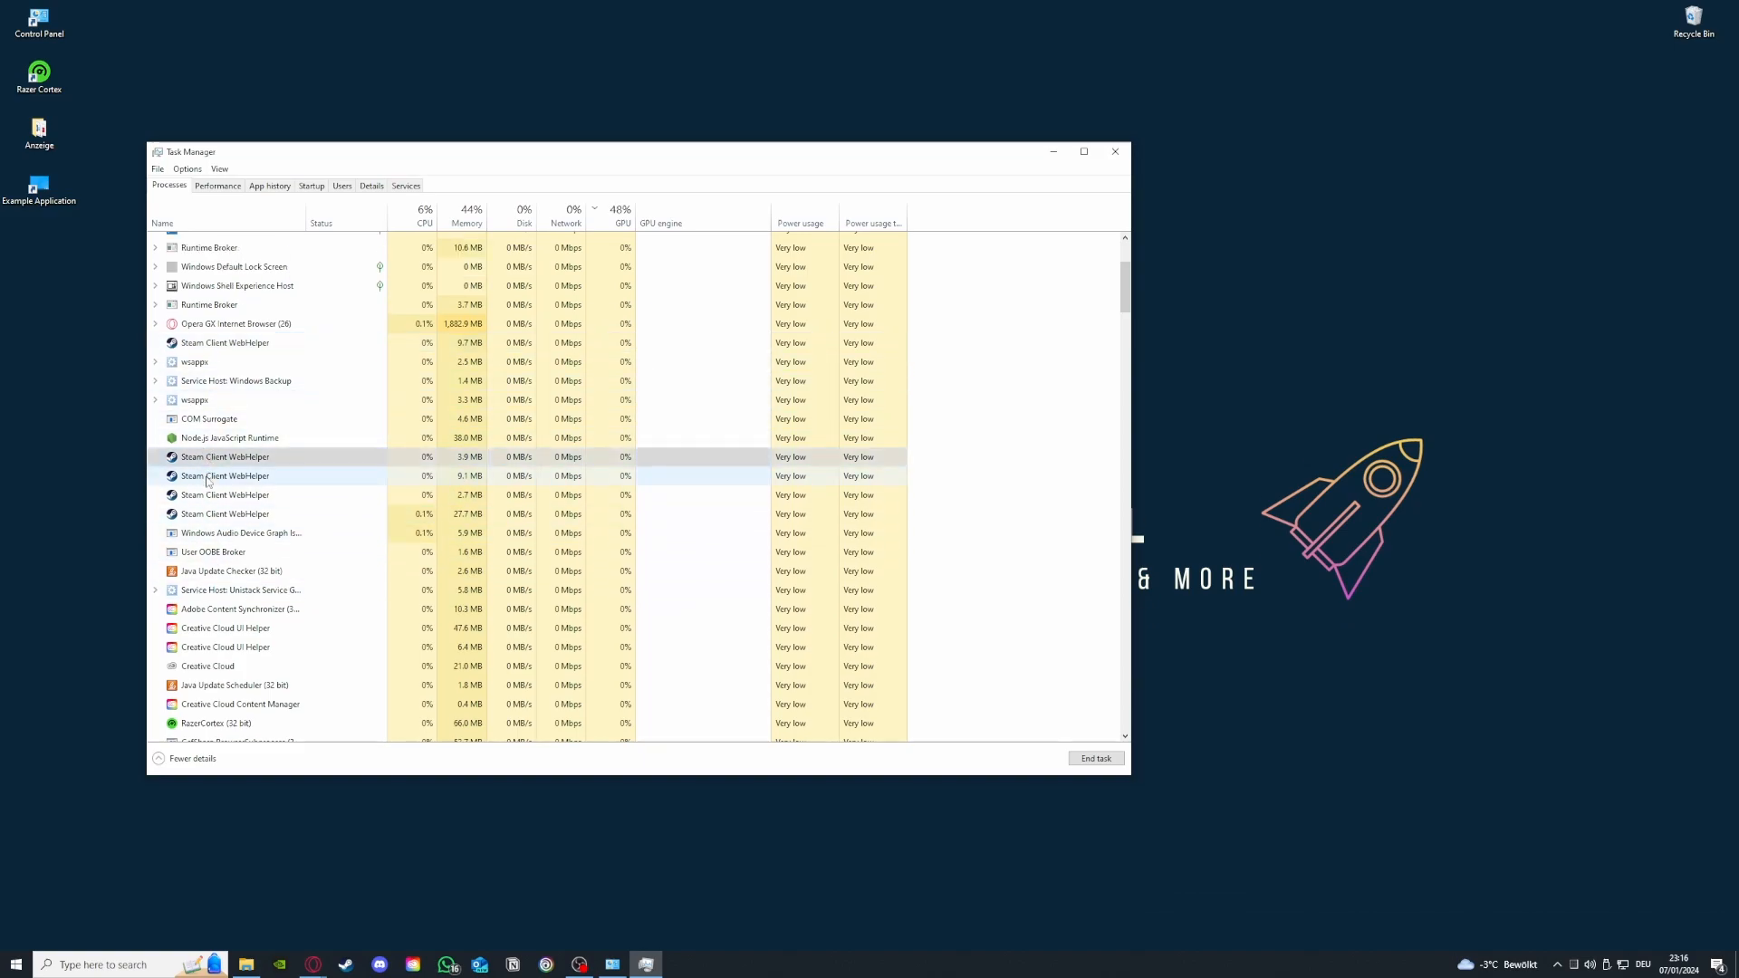
left_click(209, 475)
left_click(212, 495)
left_click(215, 516)
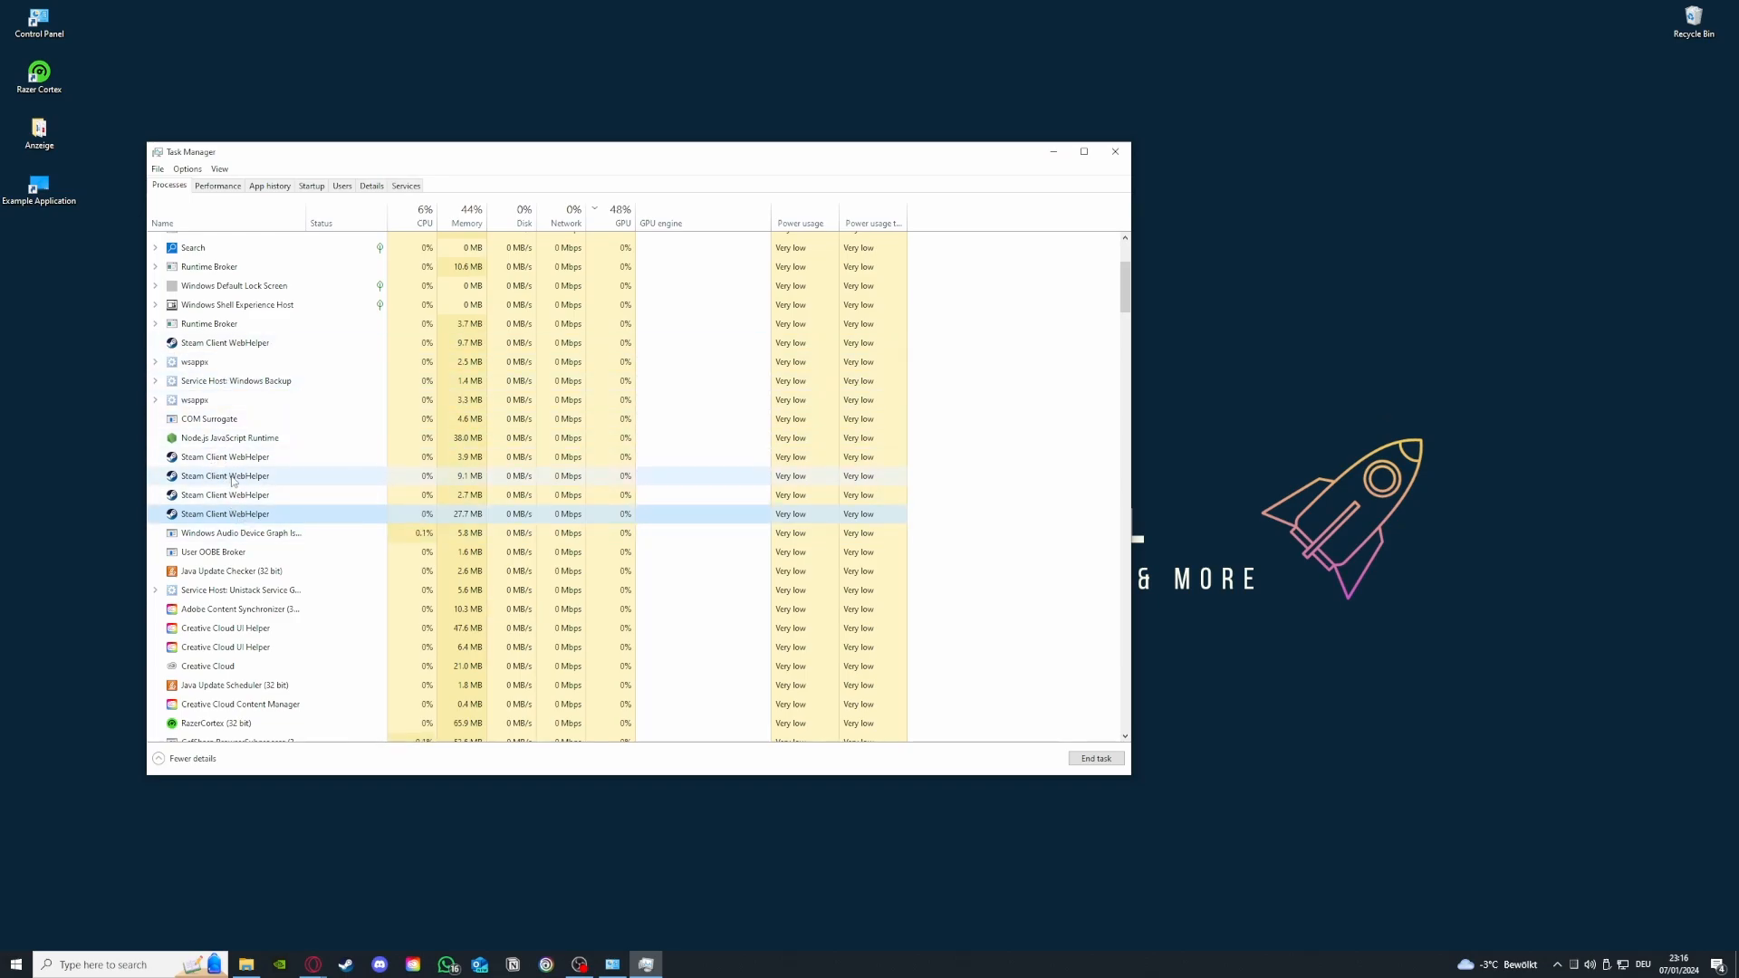
left_click(1114, 149)
left_click(1114, 150)
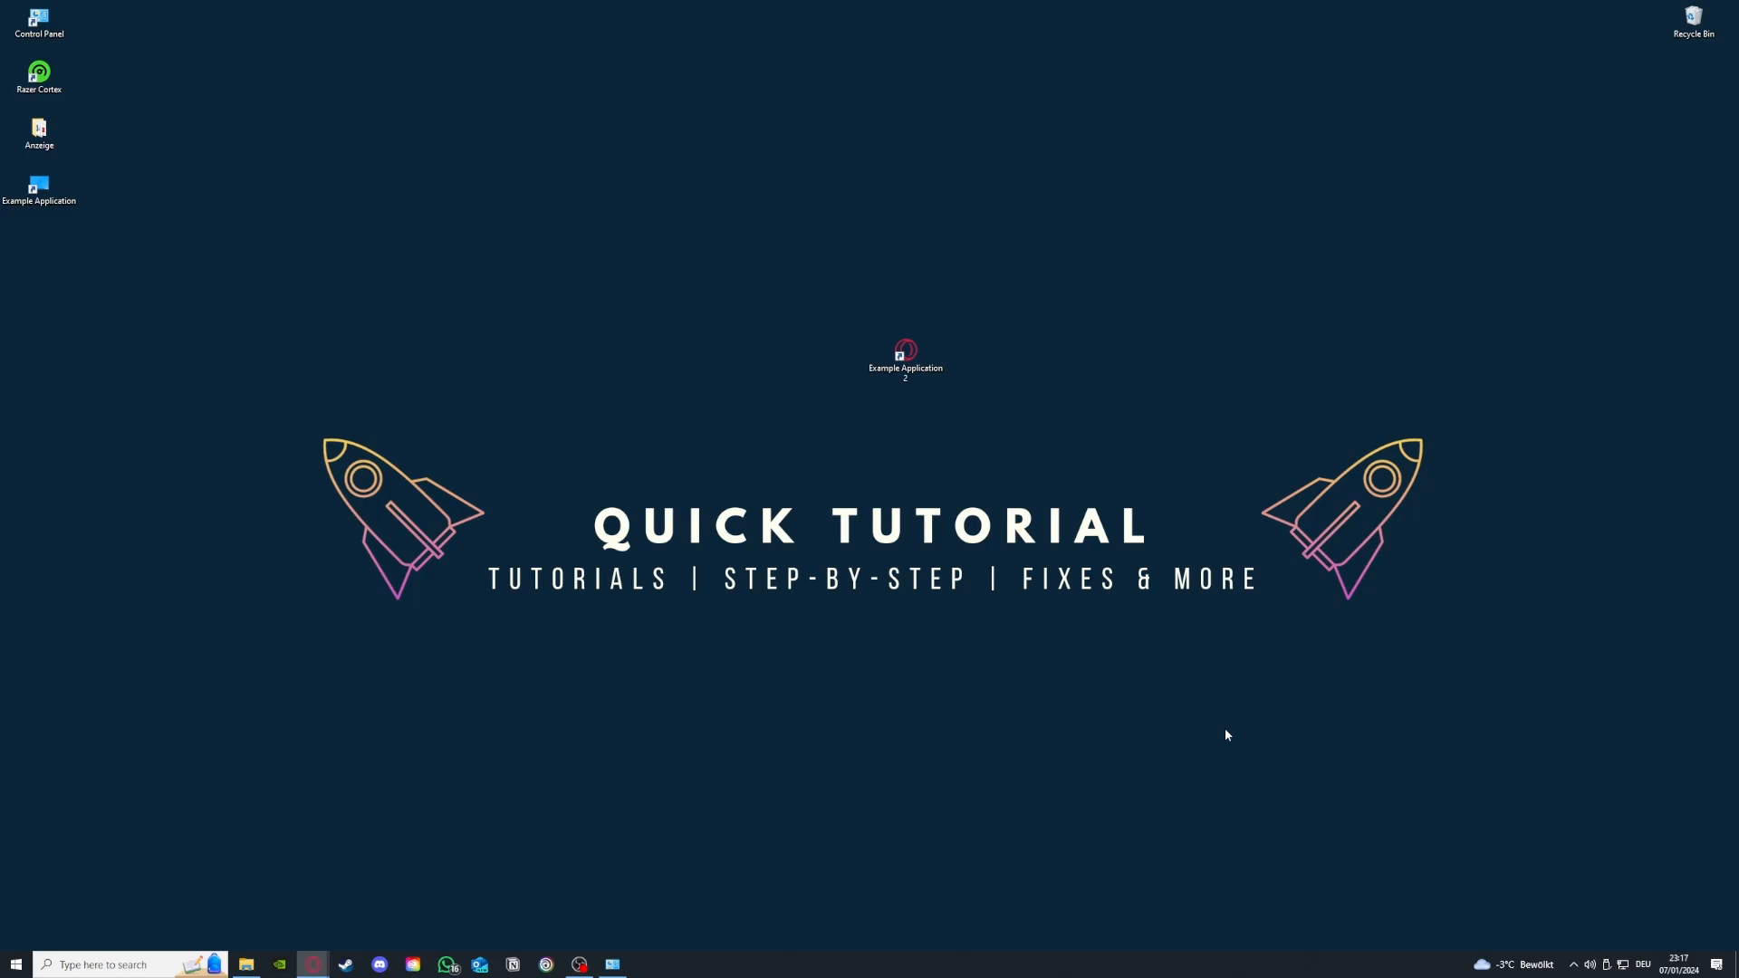
- Open Administrative Tools from Control Panel's System and Security page and place its window beside the Control Panel window
left_click(612, 964)
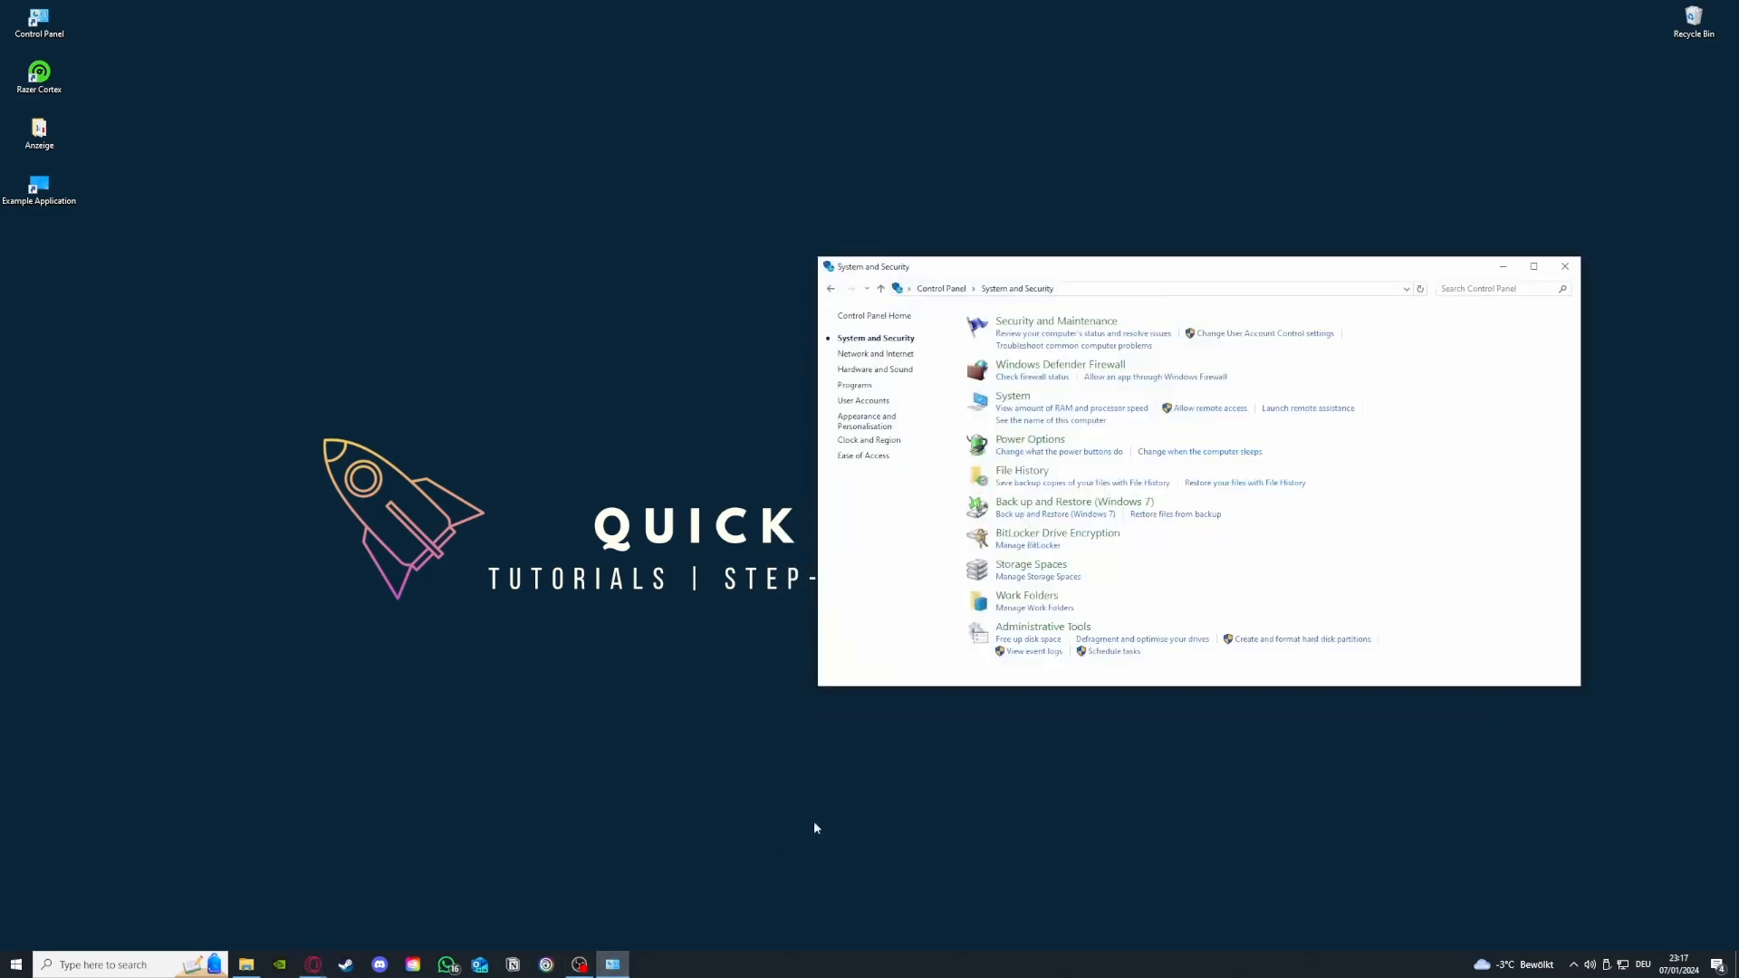
mouse_move(1033, 634)
left_mouse_down()
mouse_move(802, 607)
mouse_move(1018, 631)
left_mouse_up()
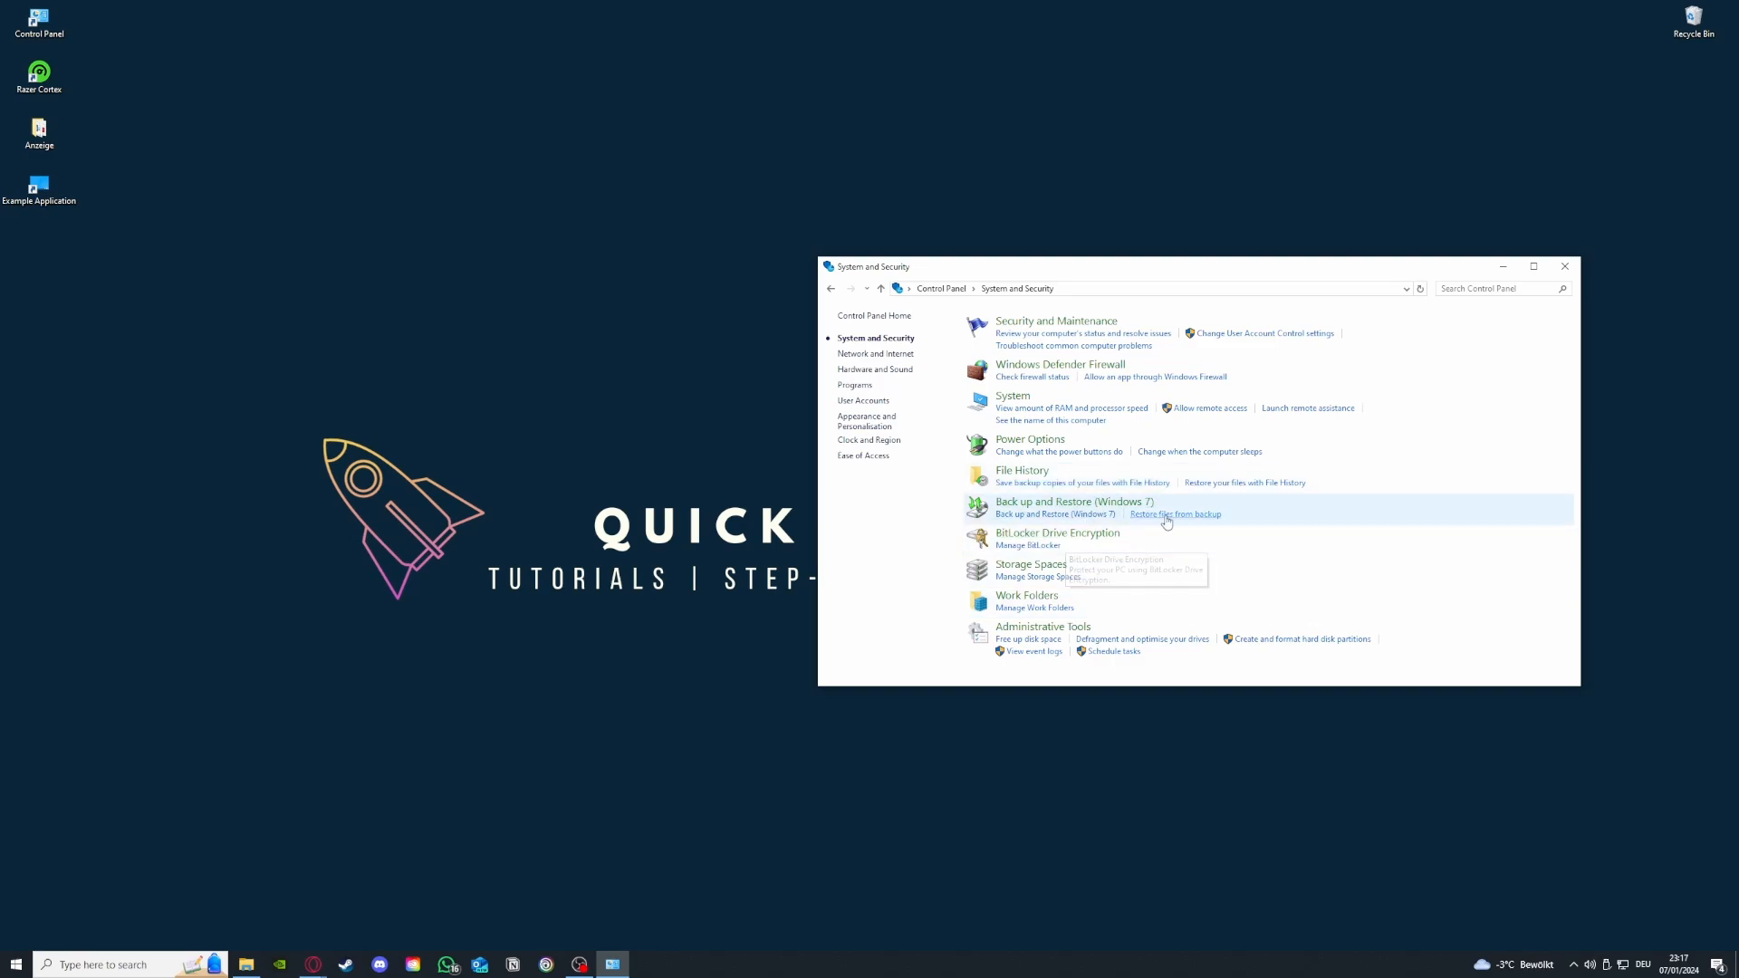
left_click(1076, 631)
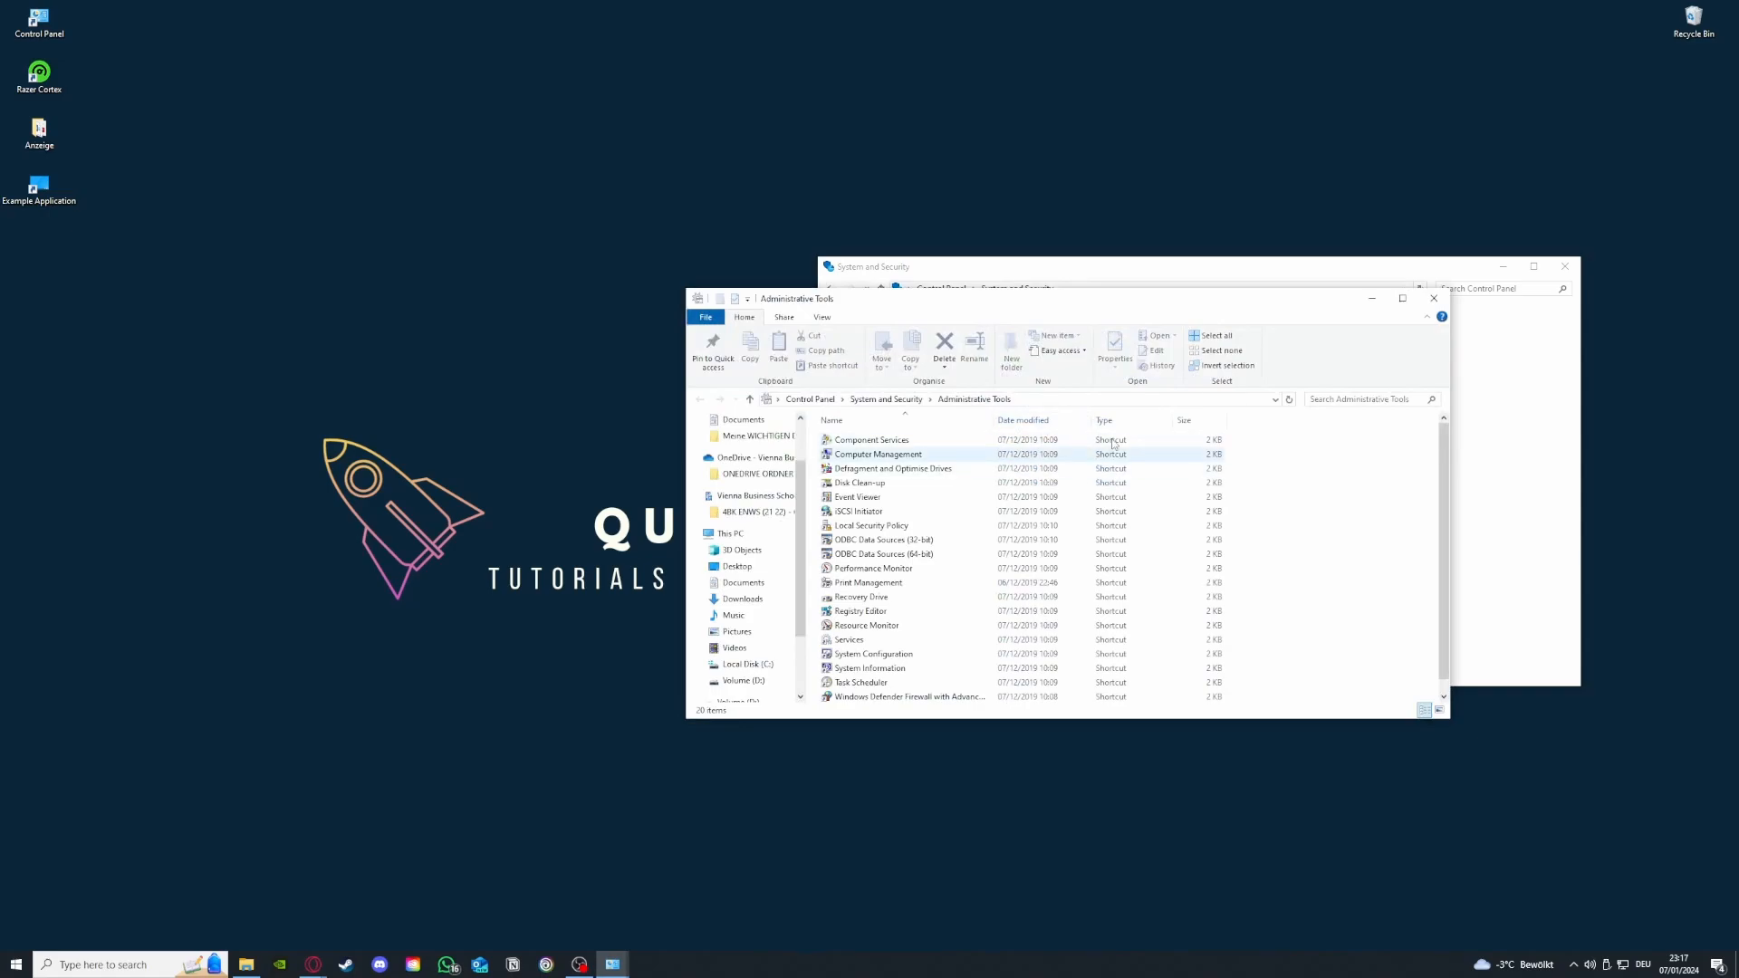
left_click_drag(1075, 301, 427, 198)
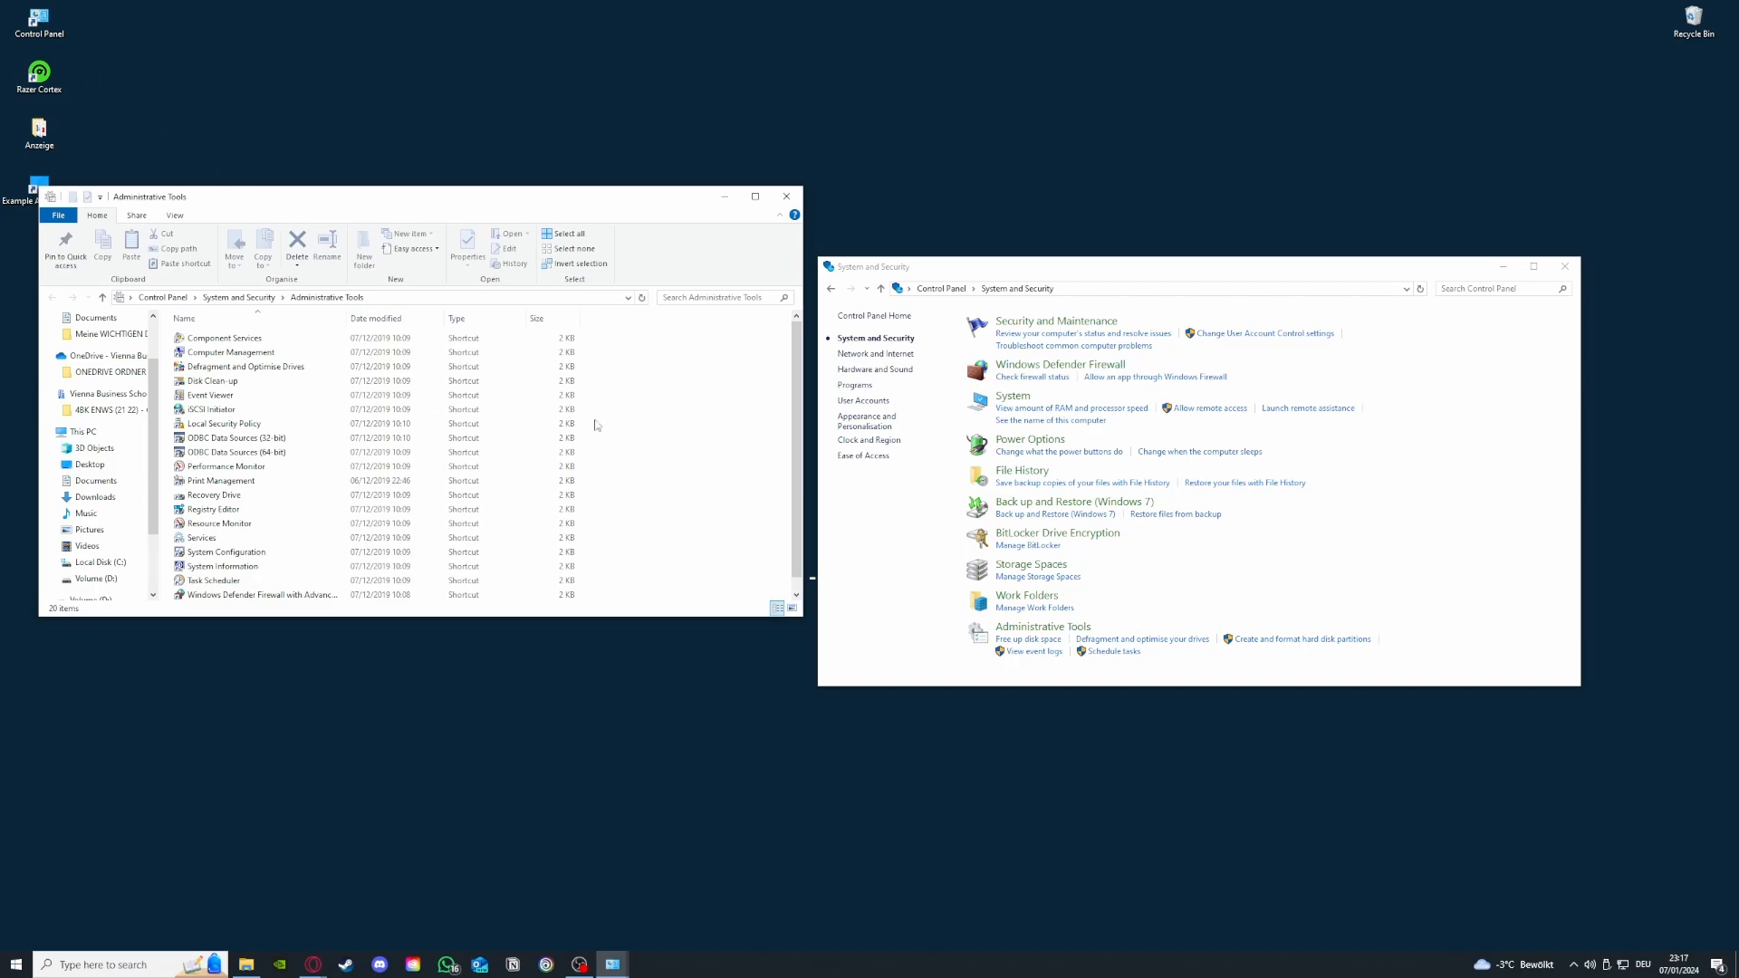
left_click(140, 968)
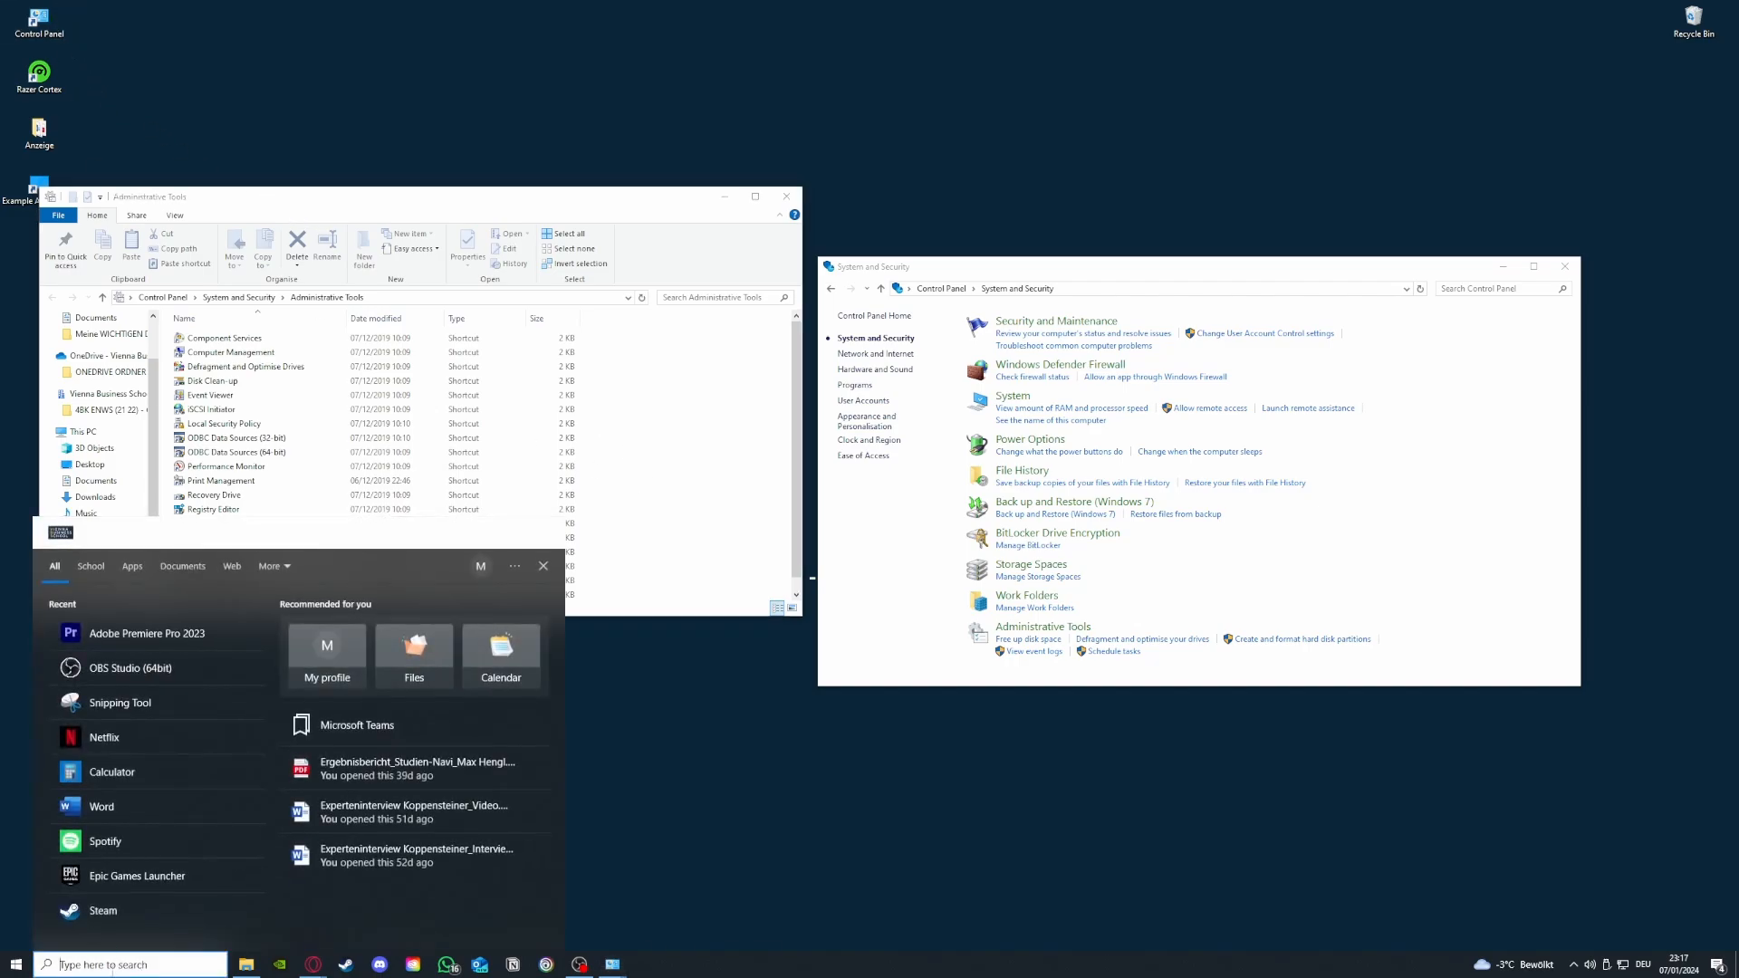
key("Escape")
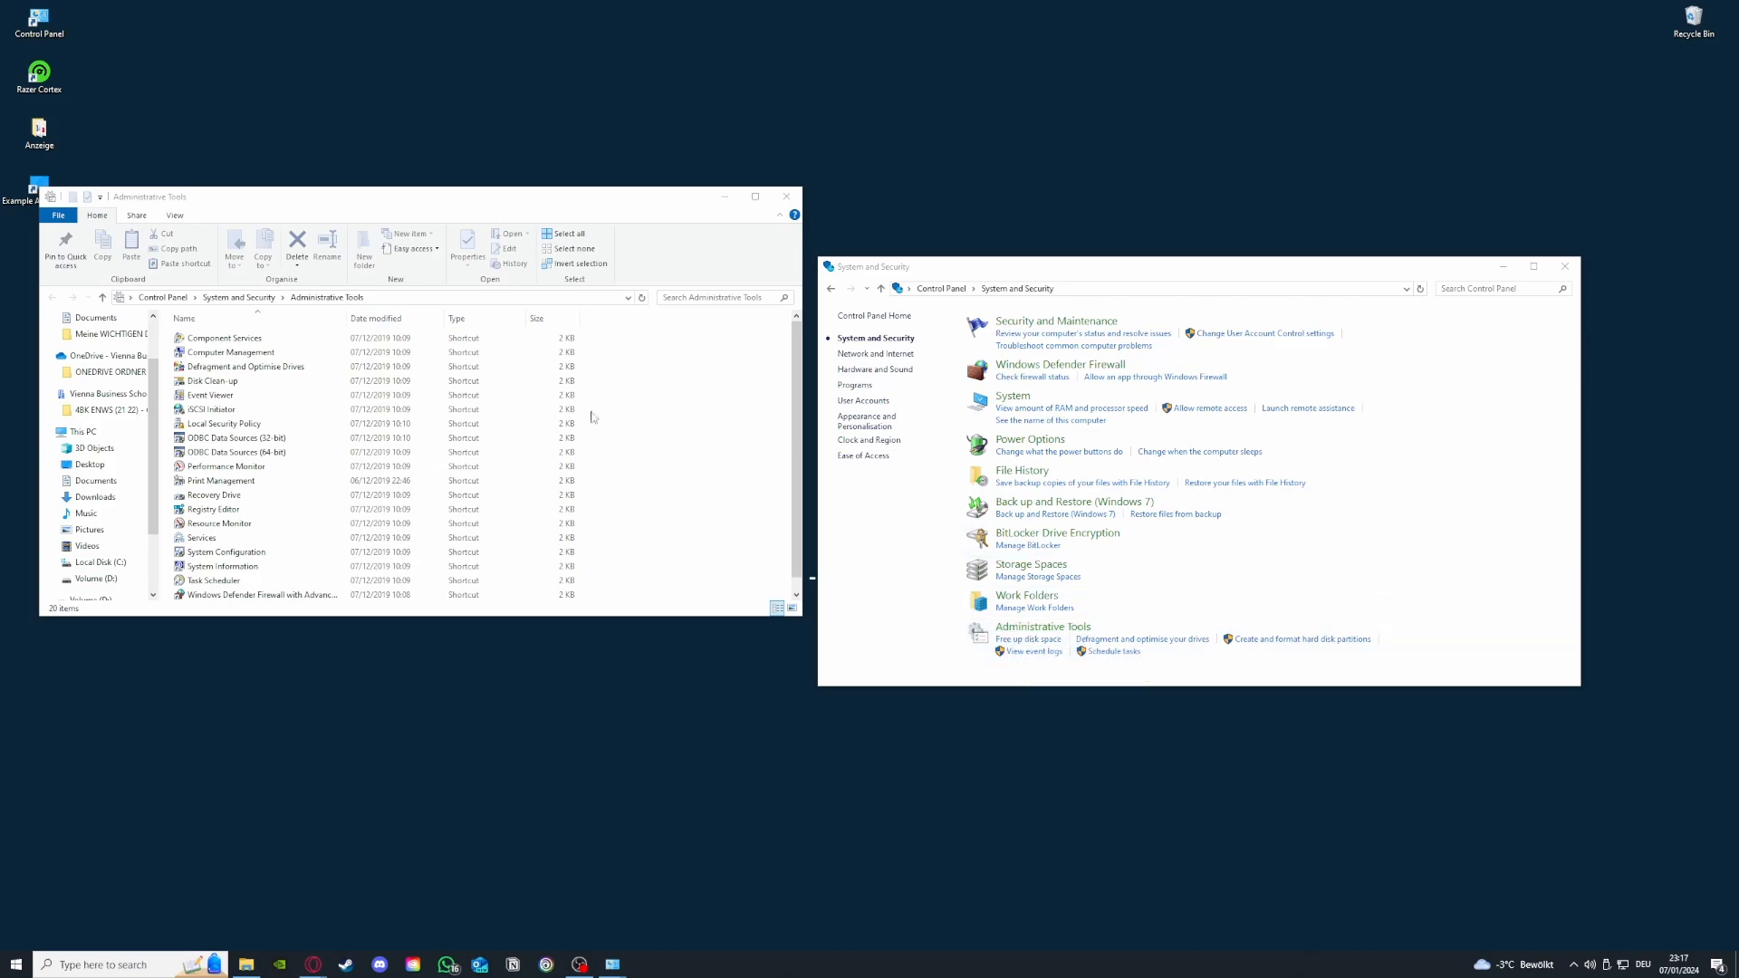
- Start Disk Clean-up, view the drives it offers, and close it along with Administrative Tools and Control Panel
double_click(224, 382)
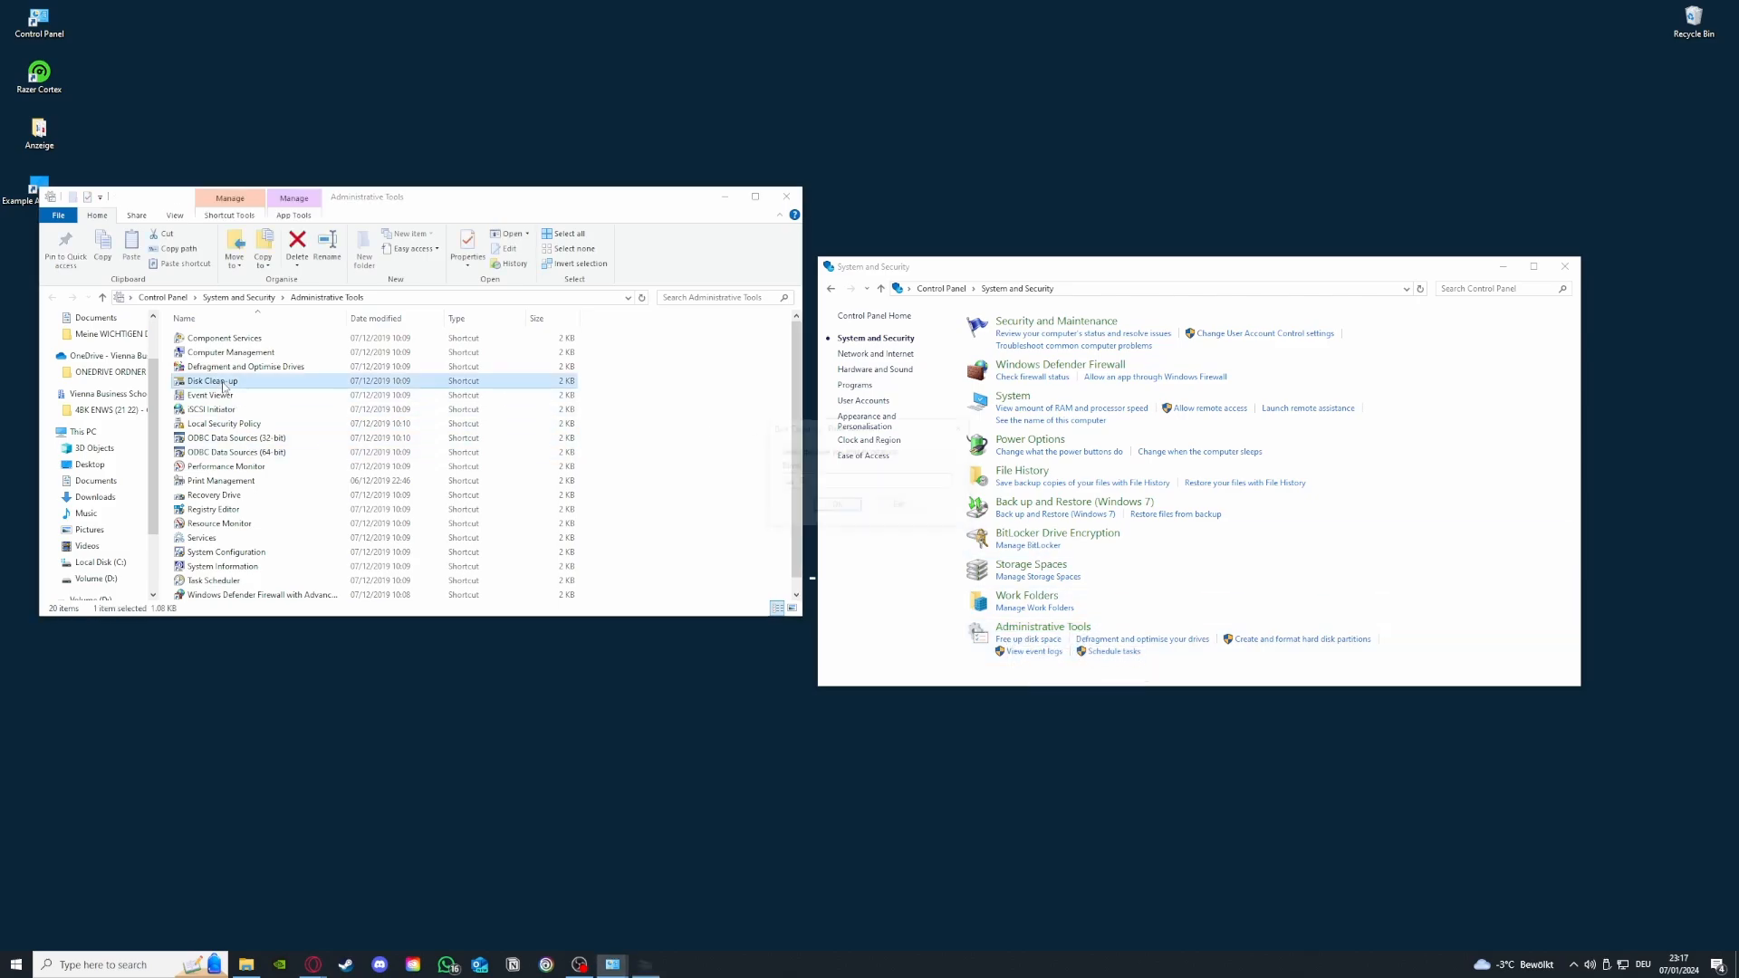
left_click(860, 482)
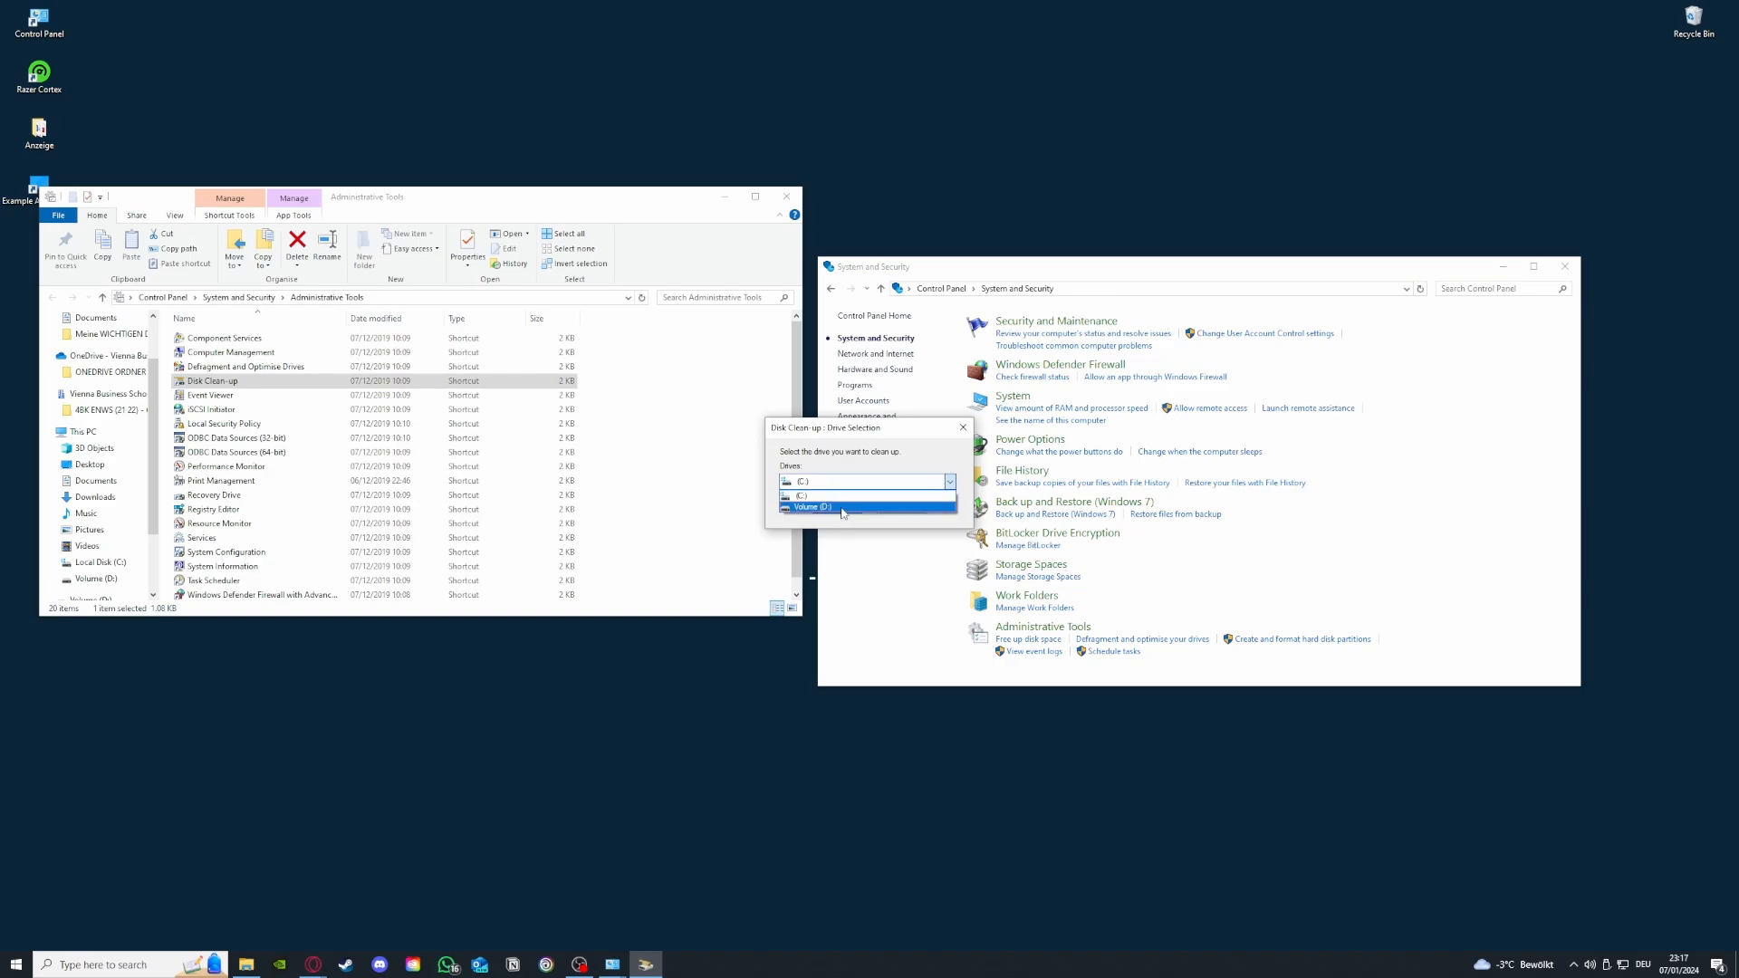
left_click(949, 482)
left_click(962, 436)
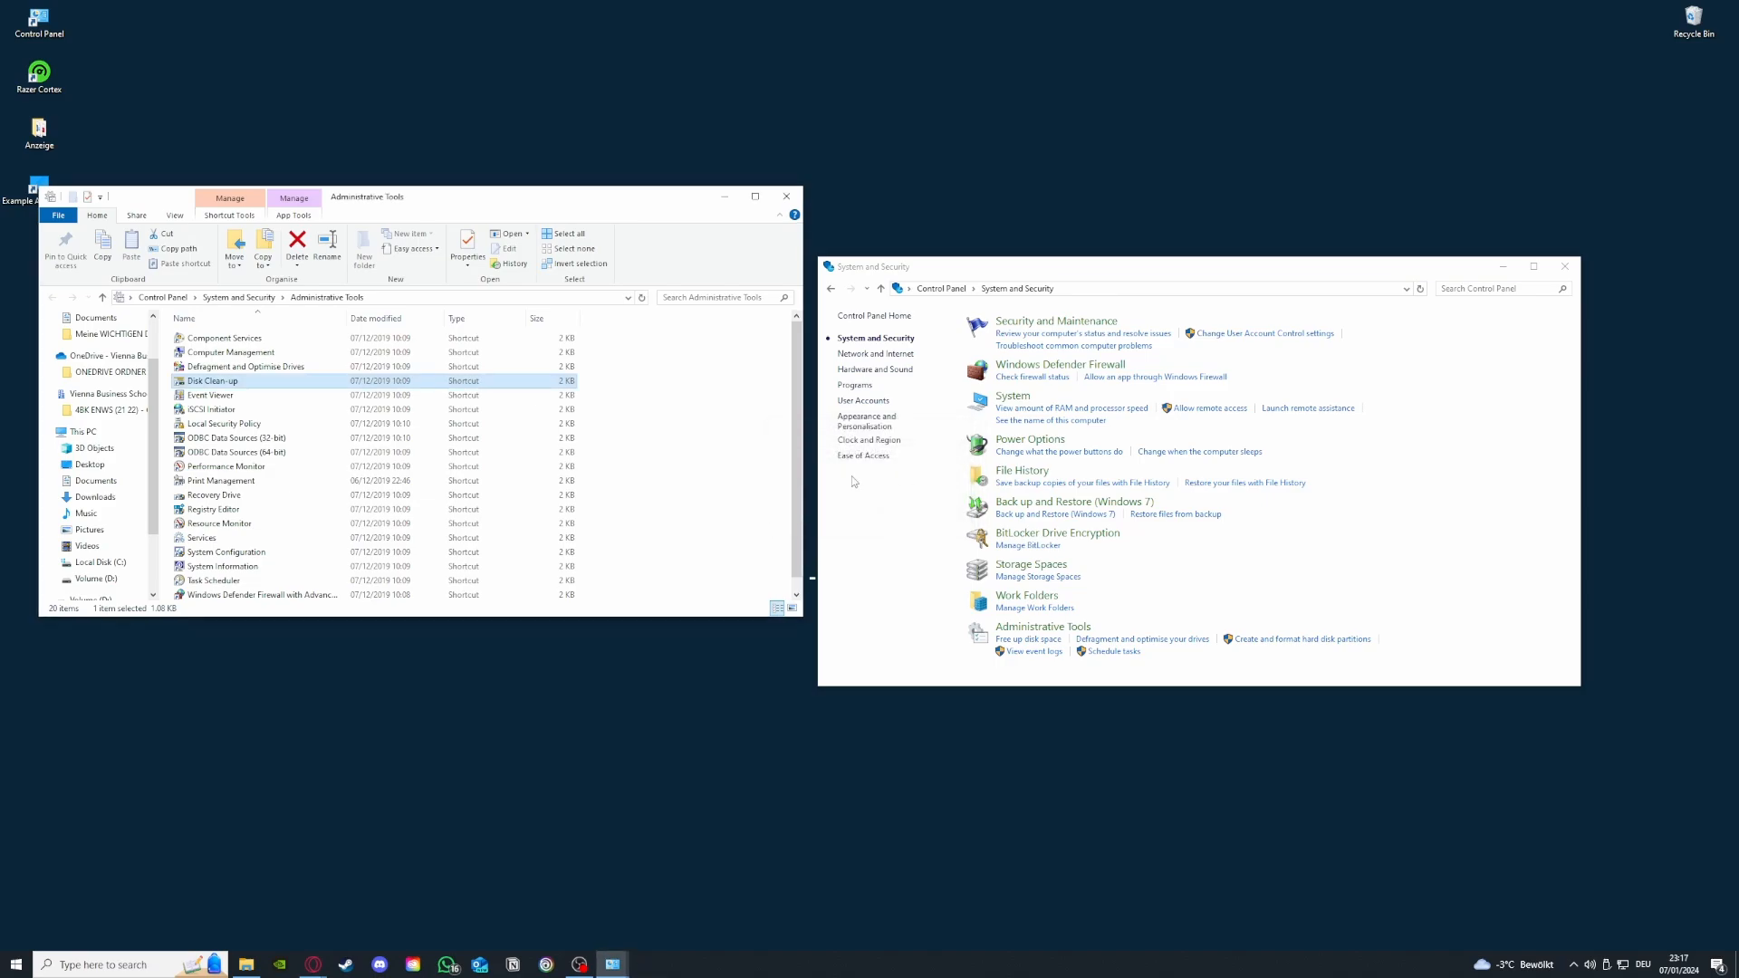
left_click(786, 196)
left_click(1563, 267)
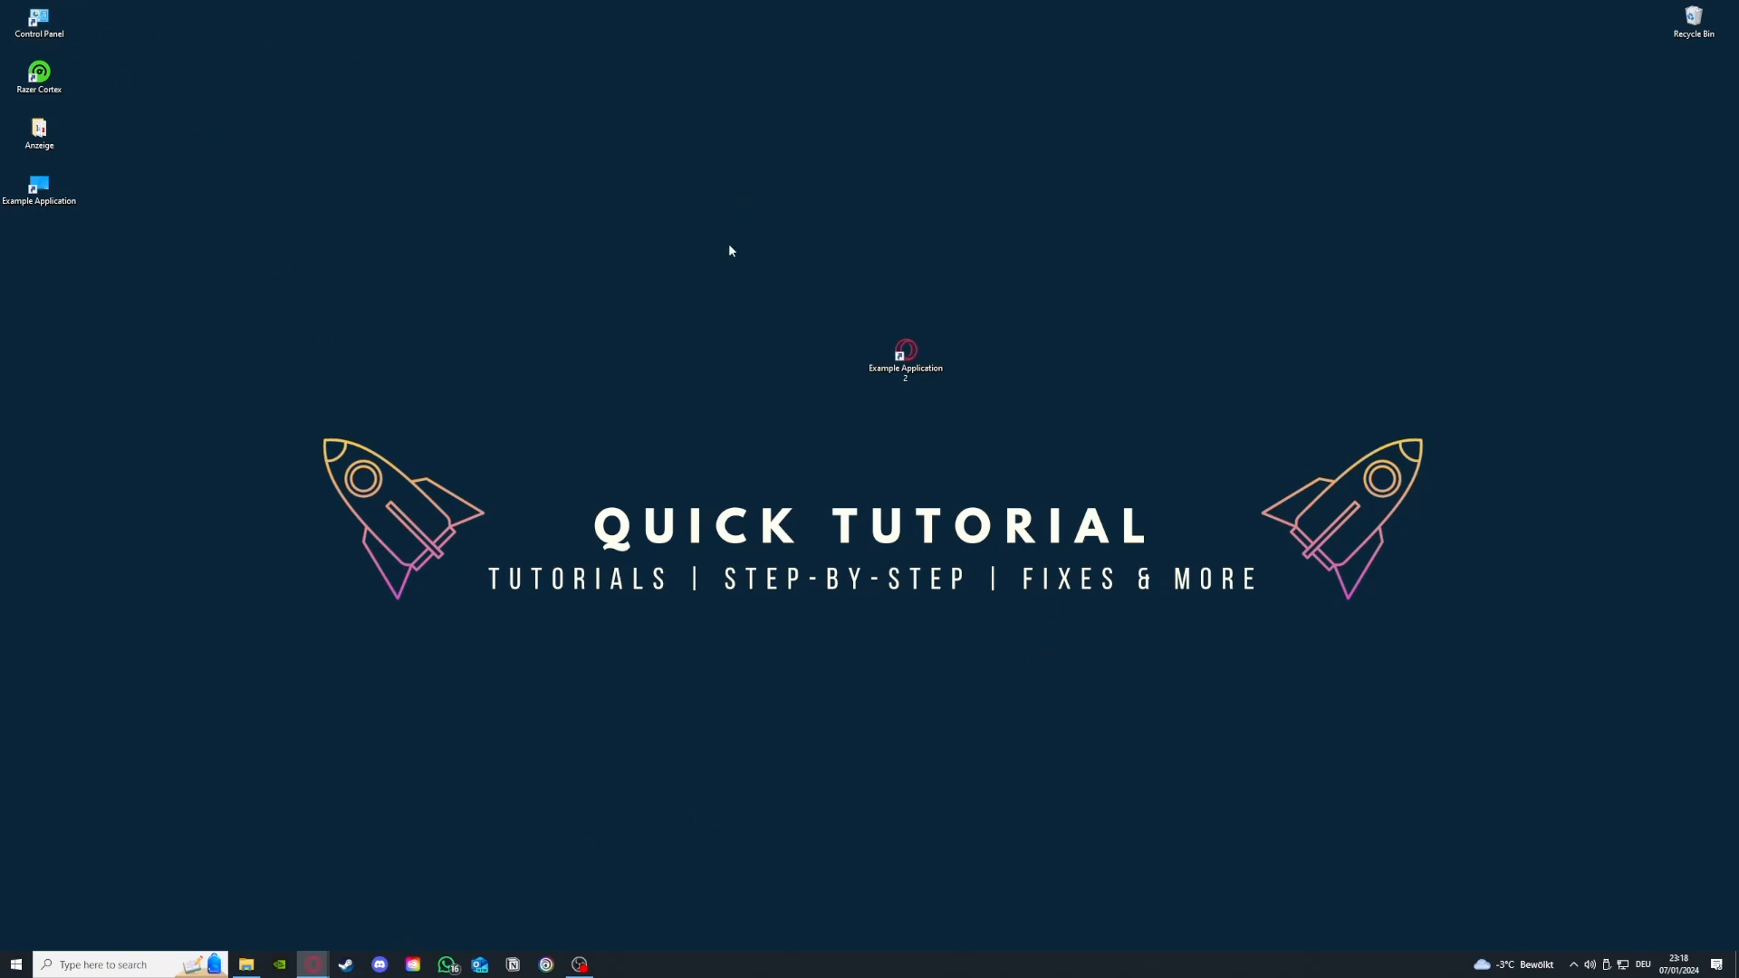
- Open Control Panel's list for uninstalling programs and browse through the installed programs
double_click(66, 24)
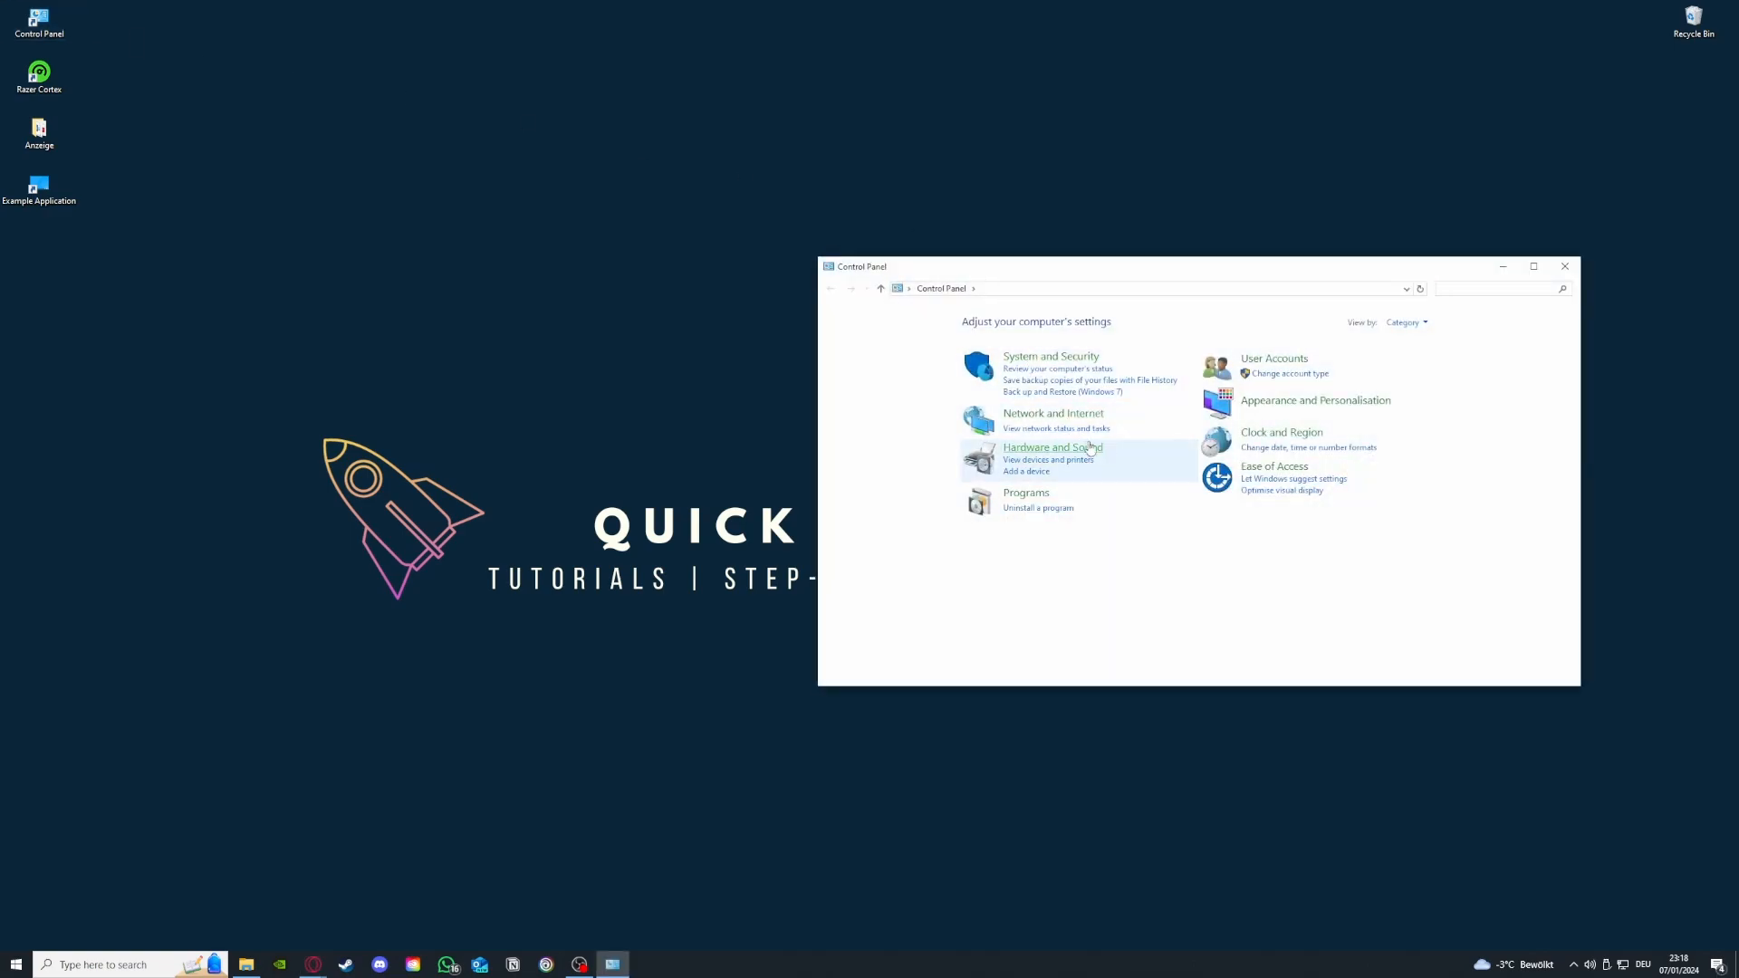
left_click(1039, 510)
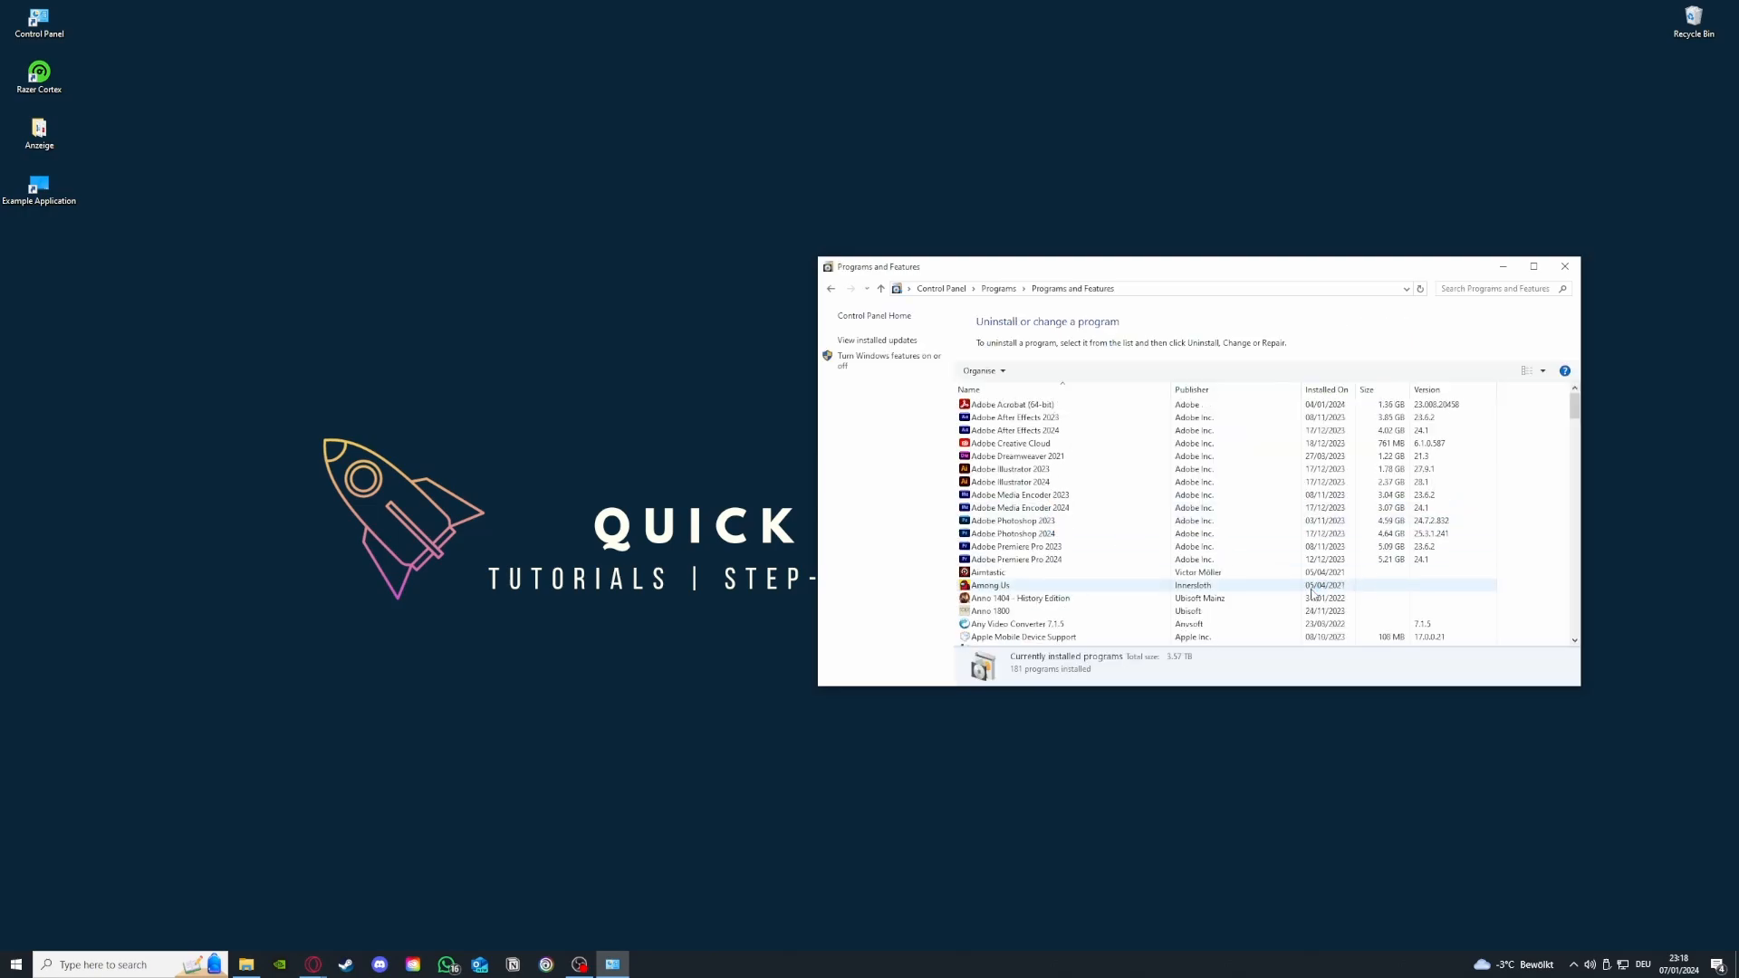
scroll(1258, 566, "down", 15)
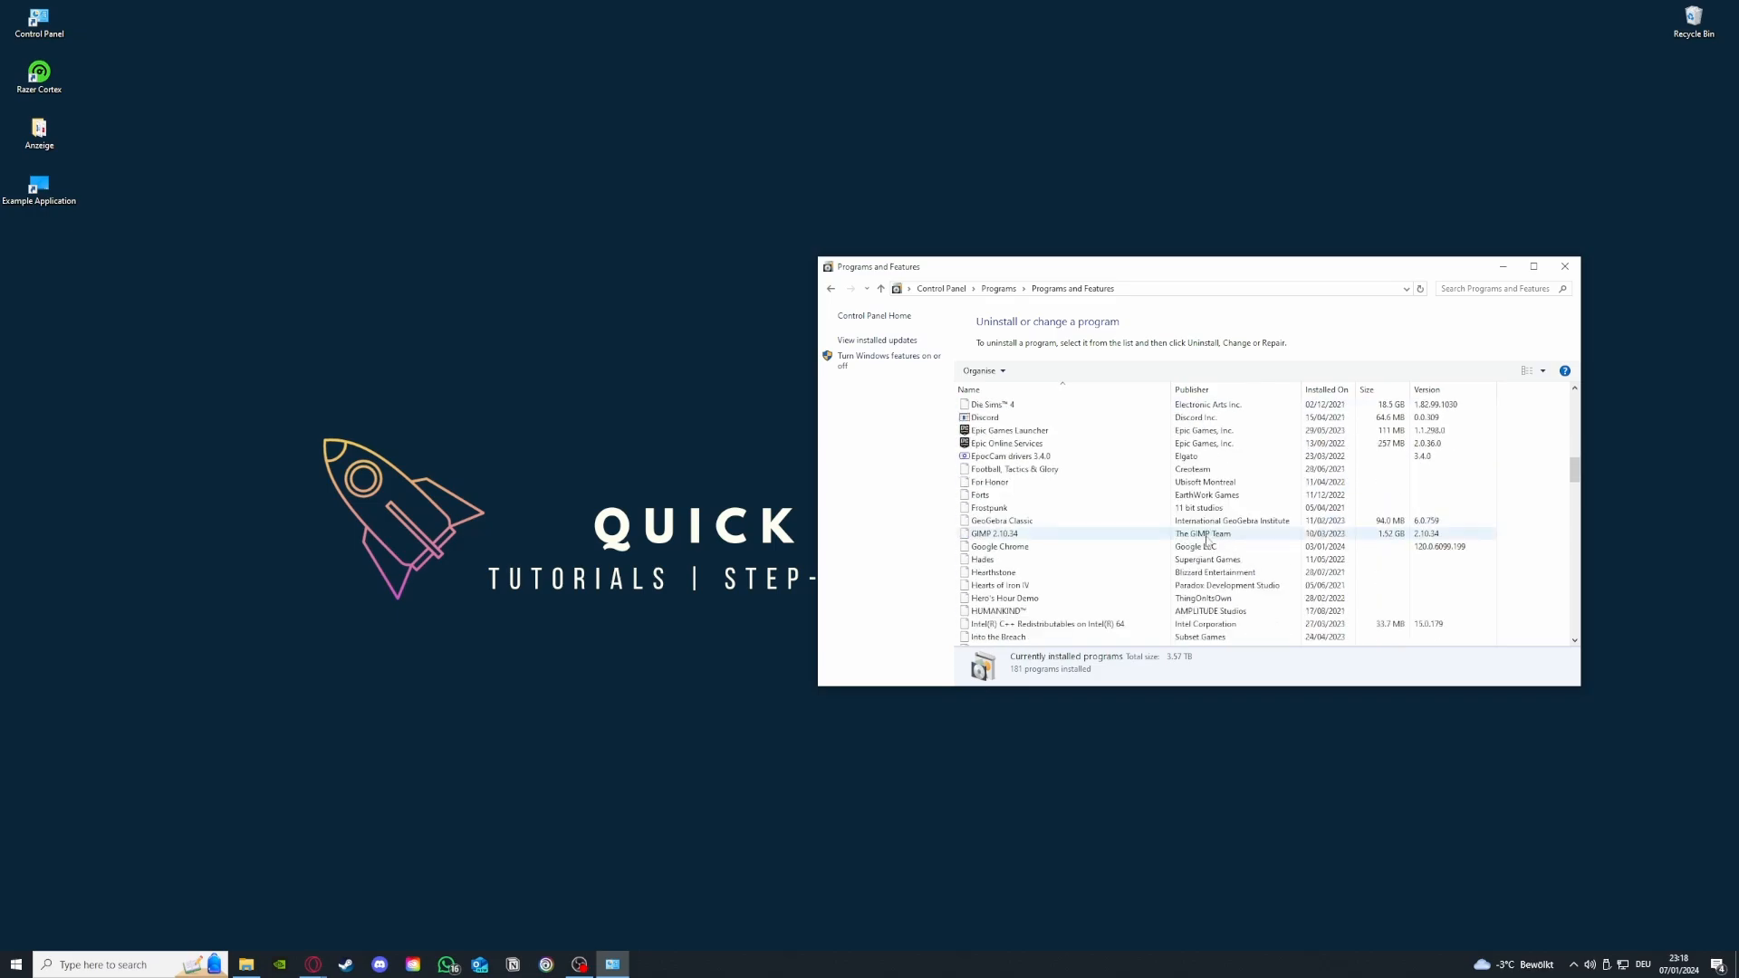
scroll(1208, 541, "down", 15)
scroll(1127, 549, "up", 10)
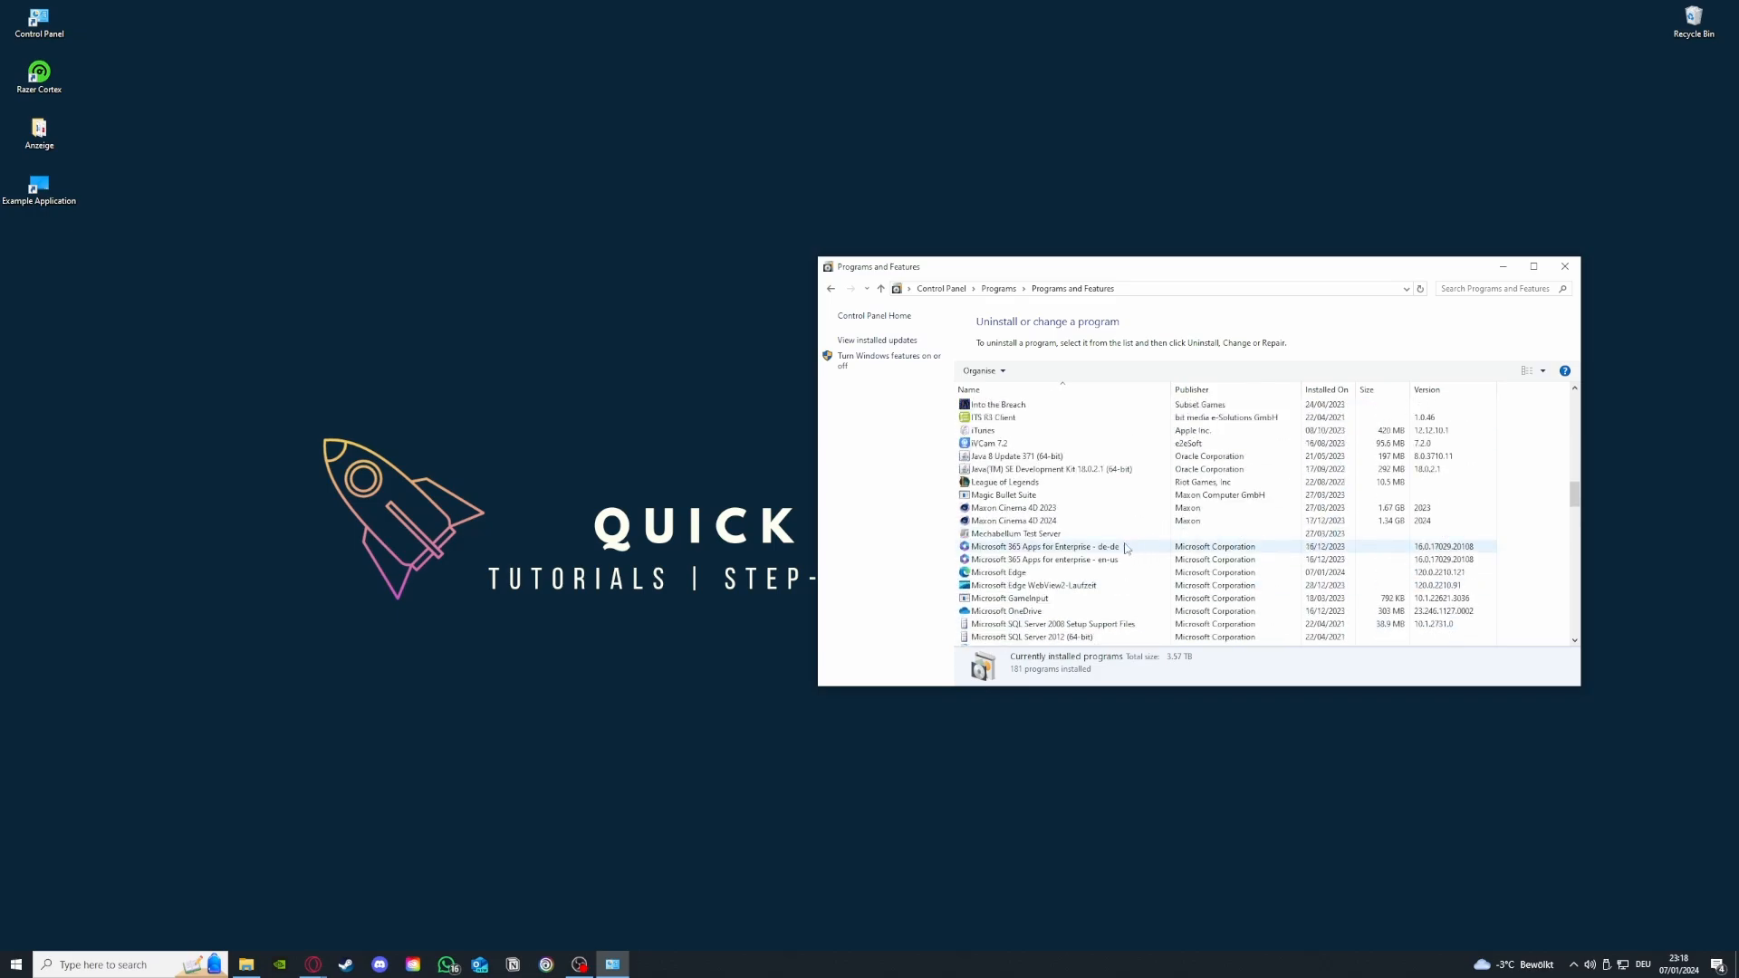
- Find Microsoft Teams in the installed programs list, show its Uninstall option and dismiss it without uninstalling
scroll(1126, 549, "down", 3)
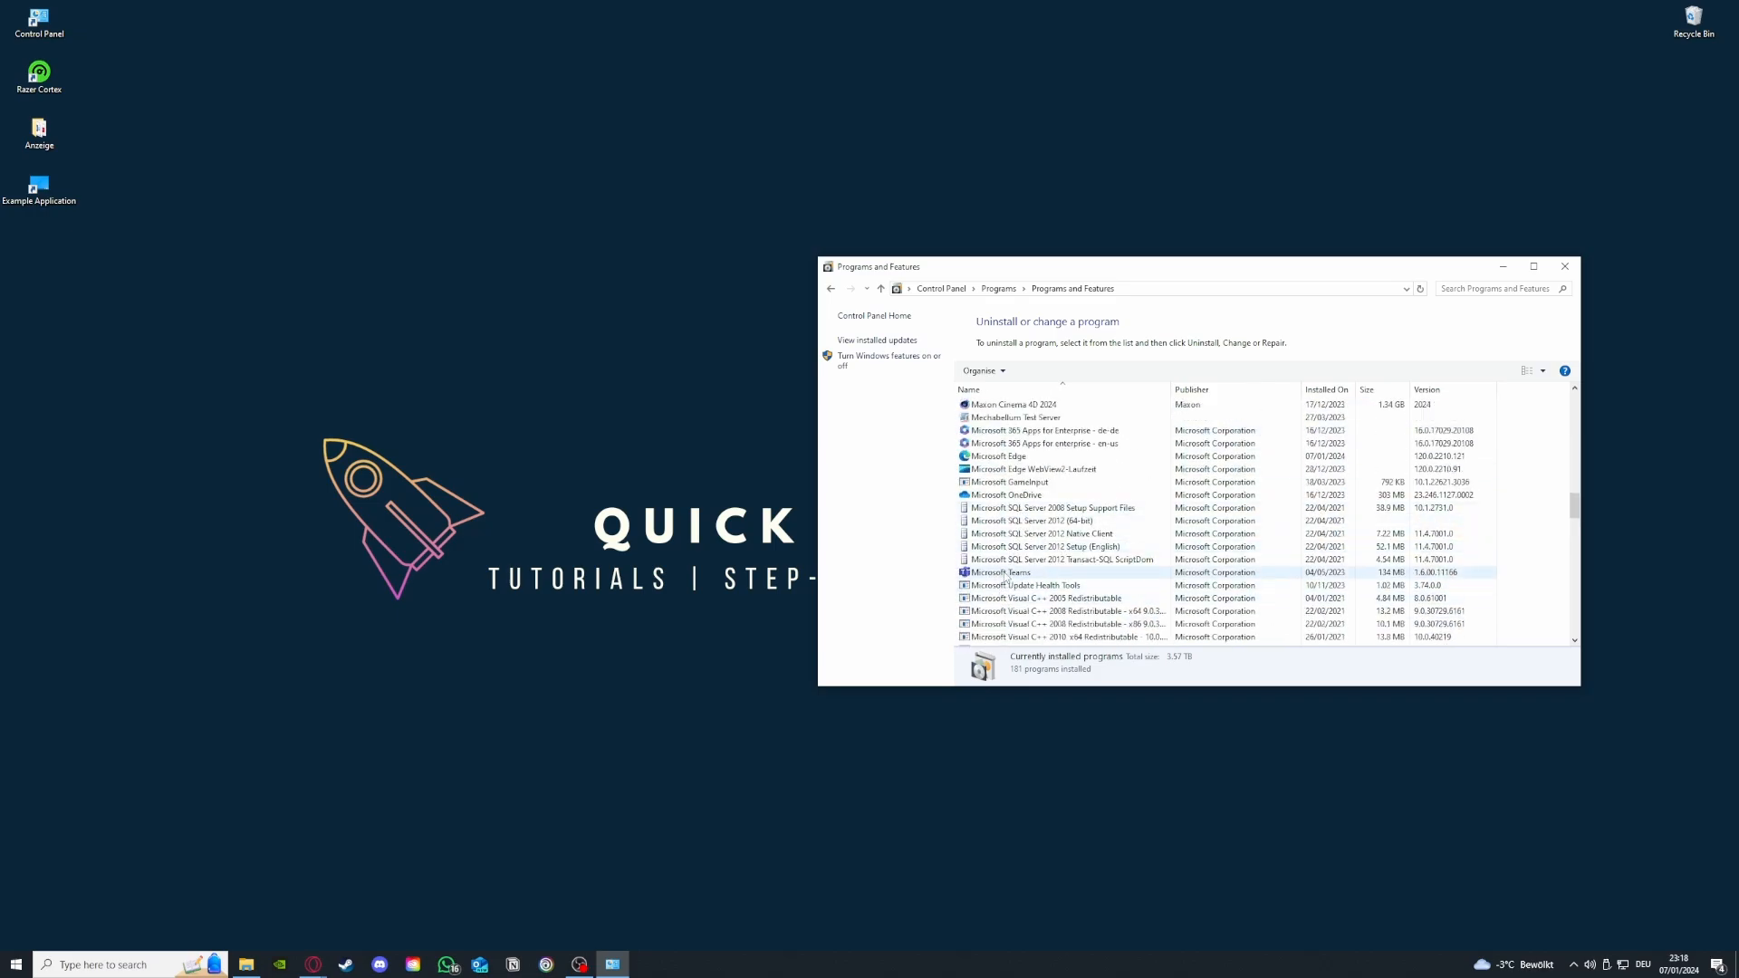
left_click(1005, 574)
right_click(1005, 577)
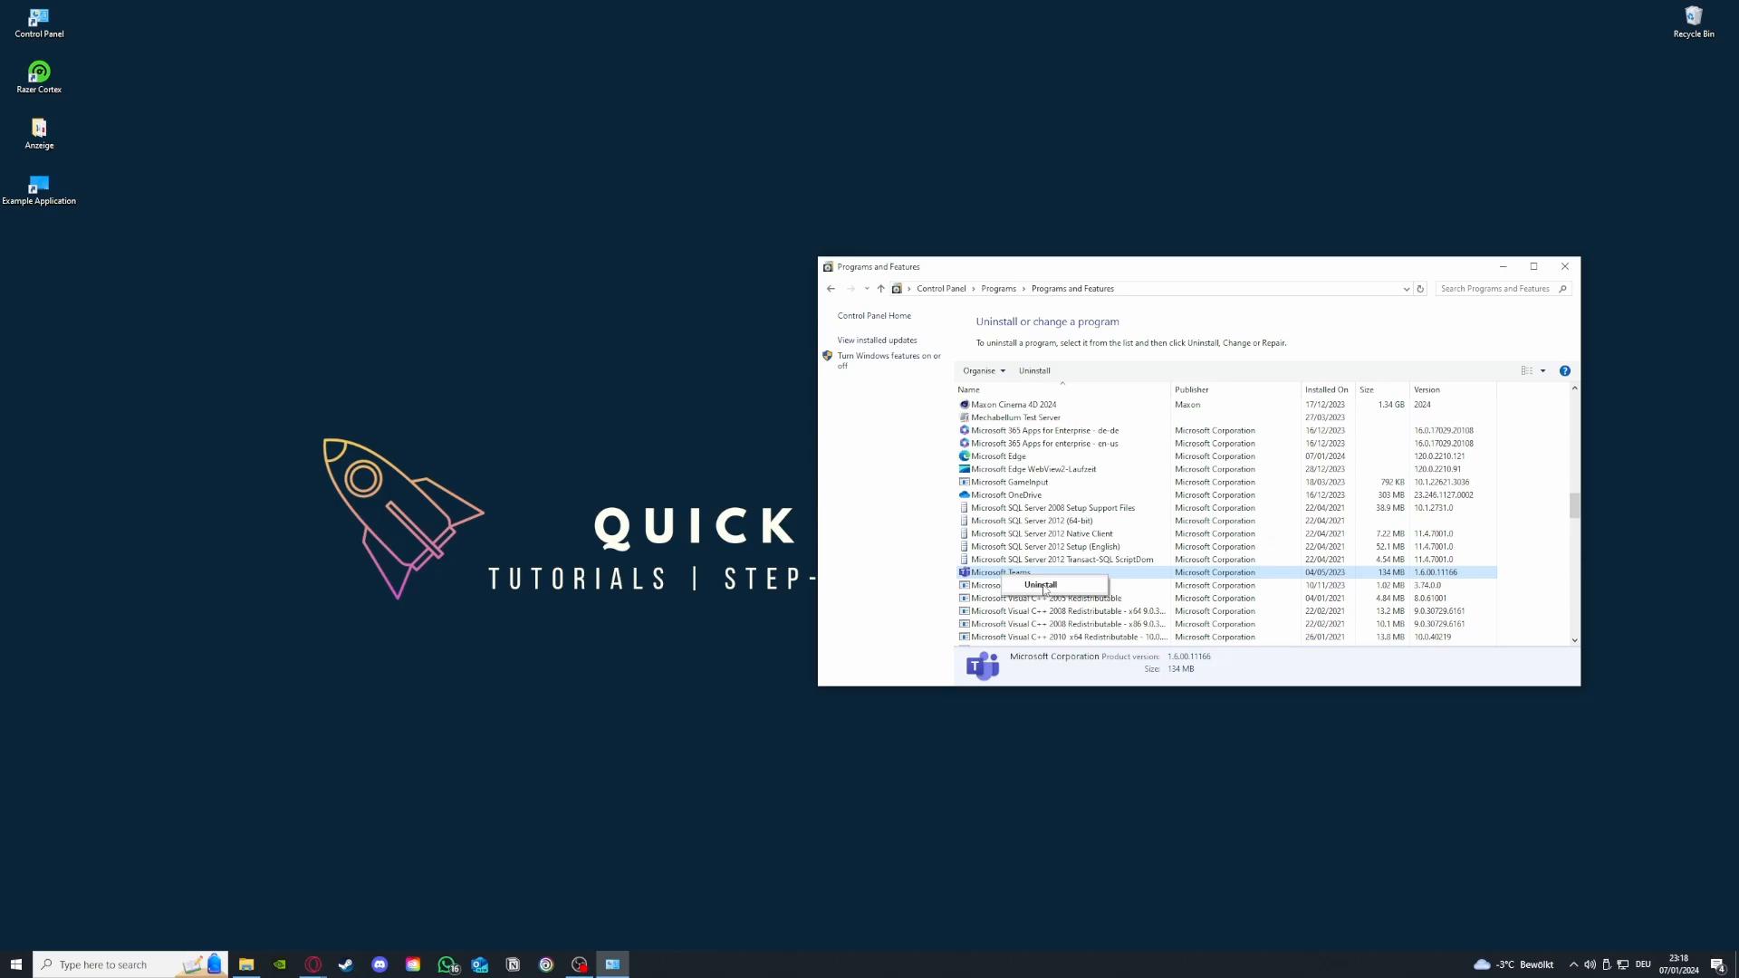
left_click(868, 467)
- Return to Control Panel's home page, search for "window" and open Windows Defender Firewall
left_click(830, 290)
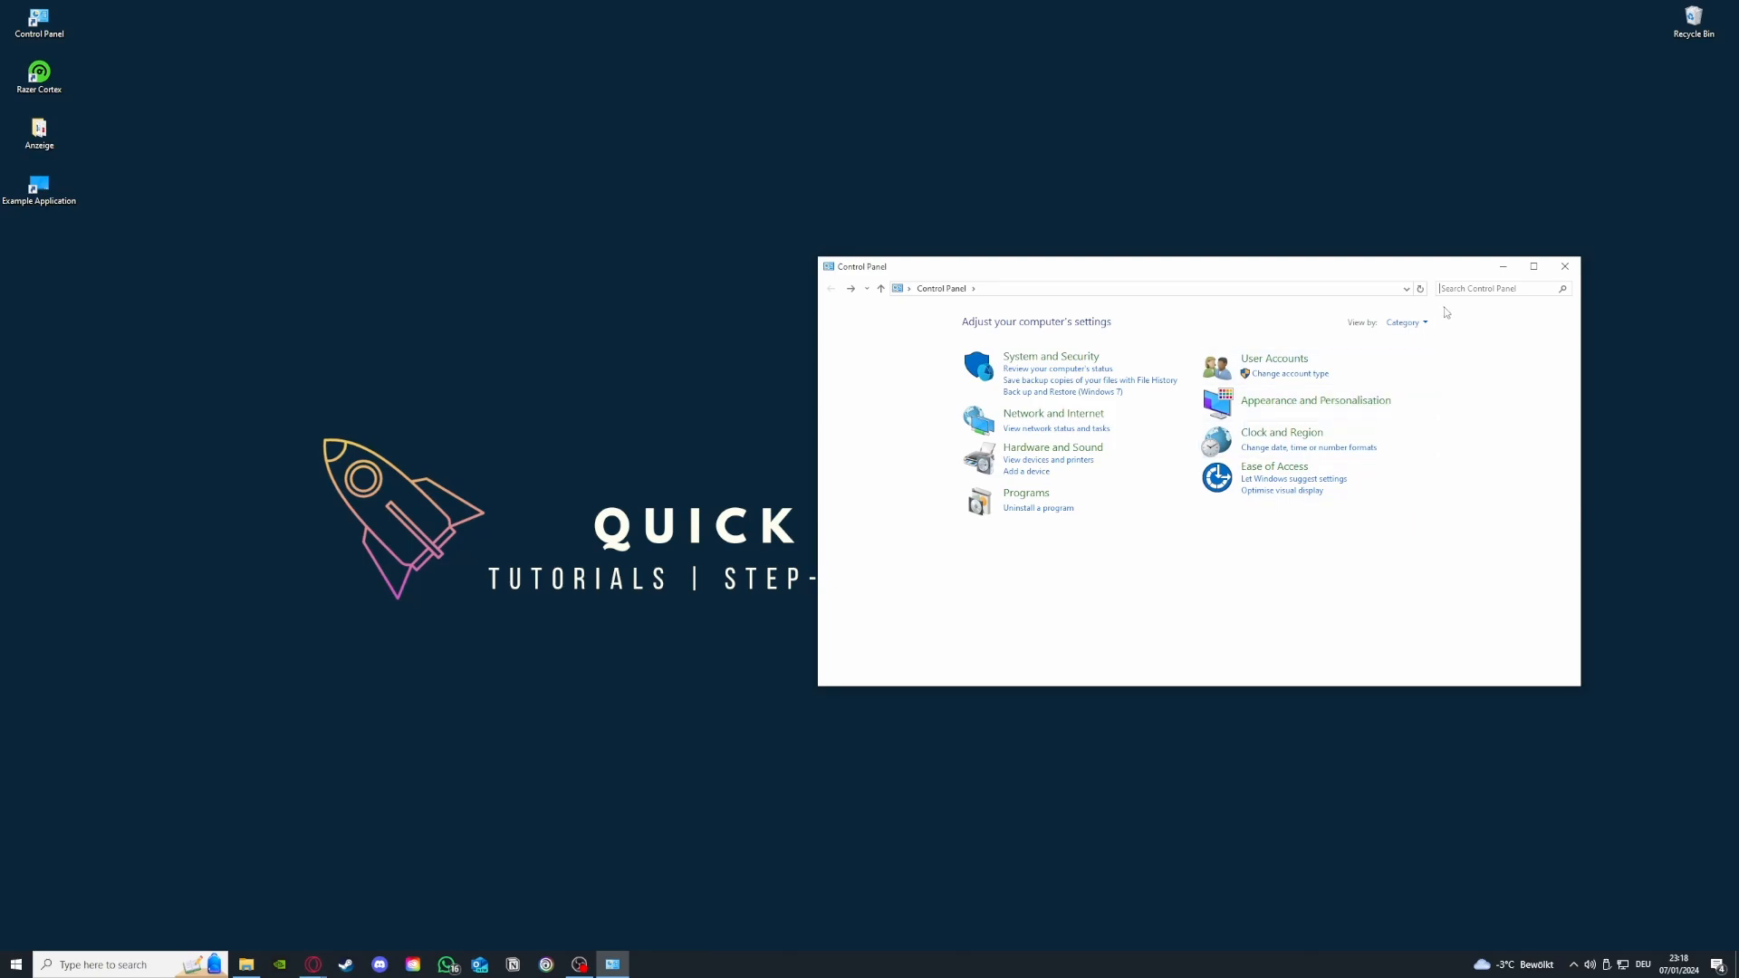
type("window")
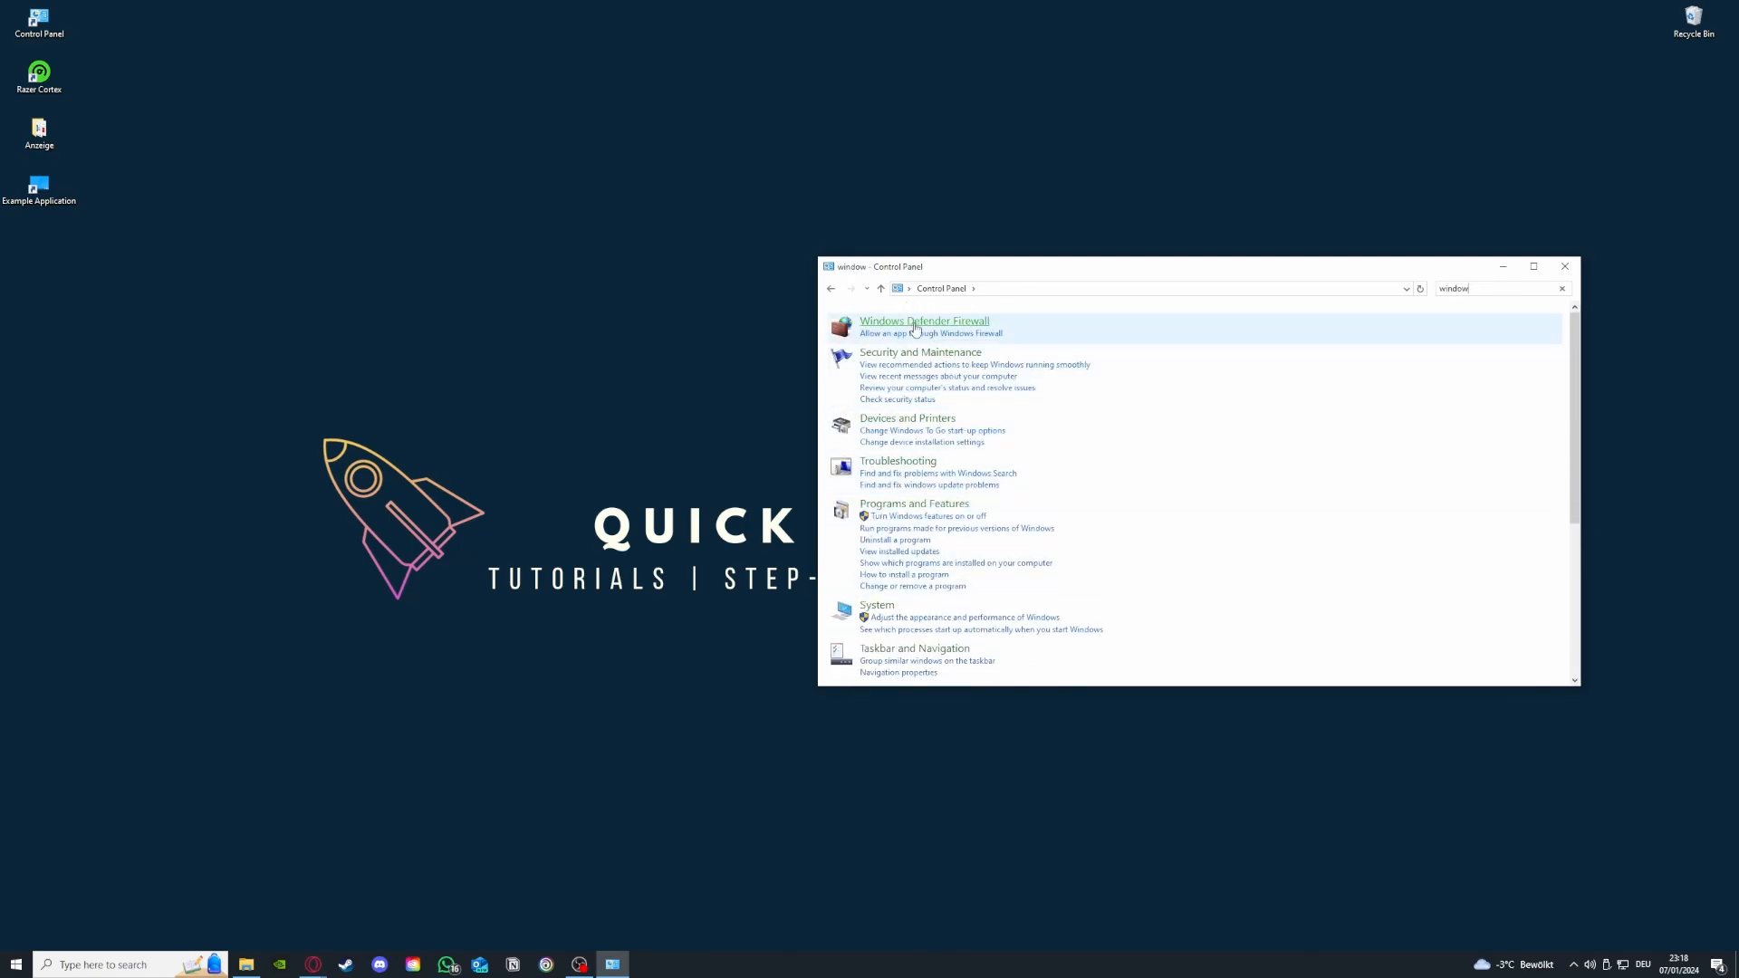
left_click(923, 322)
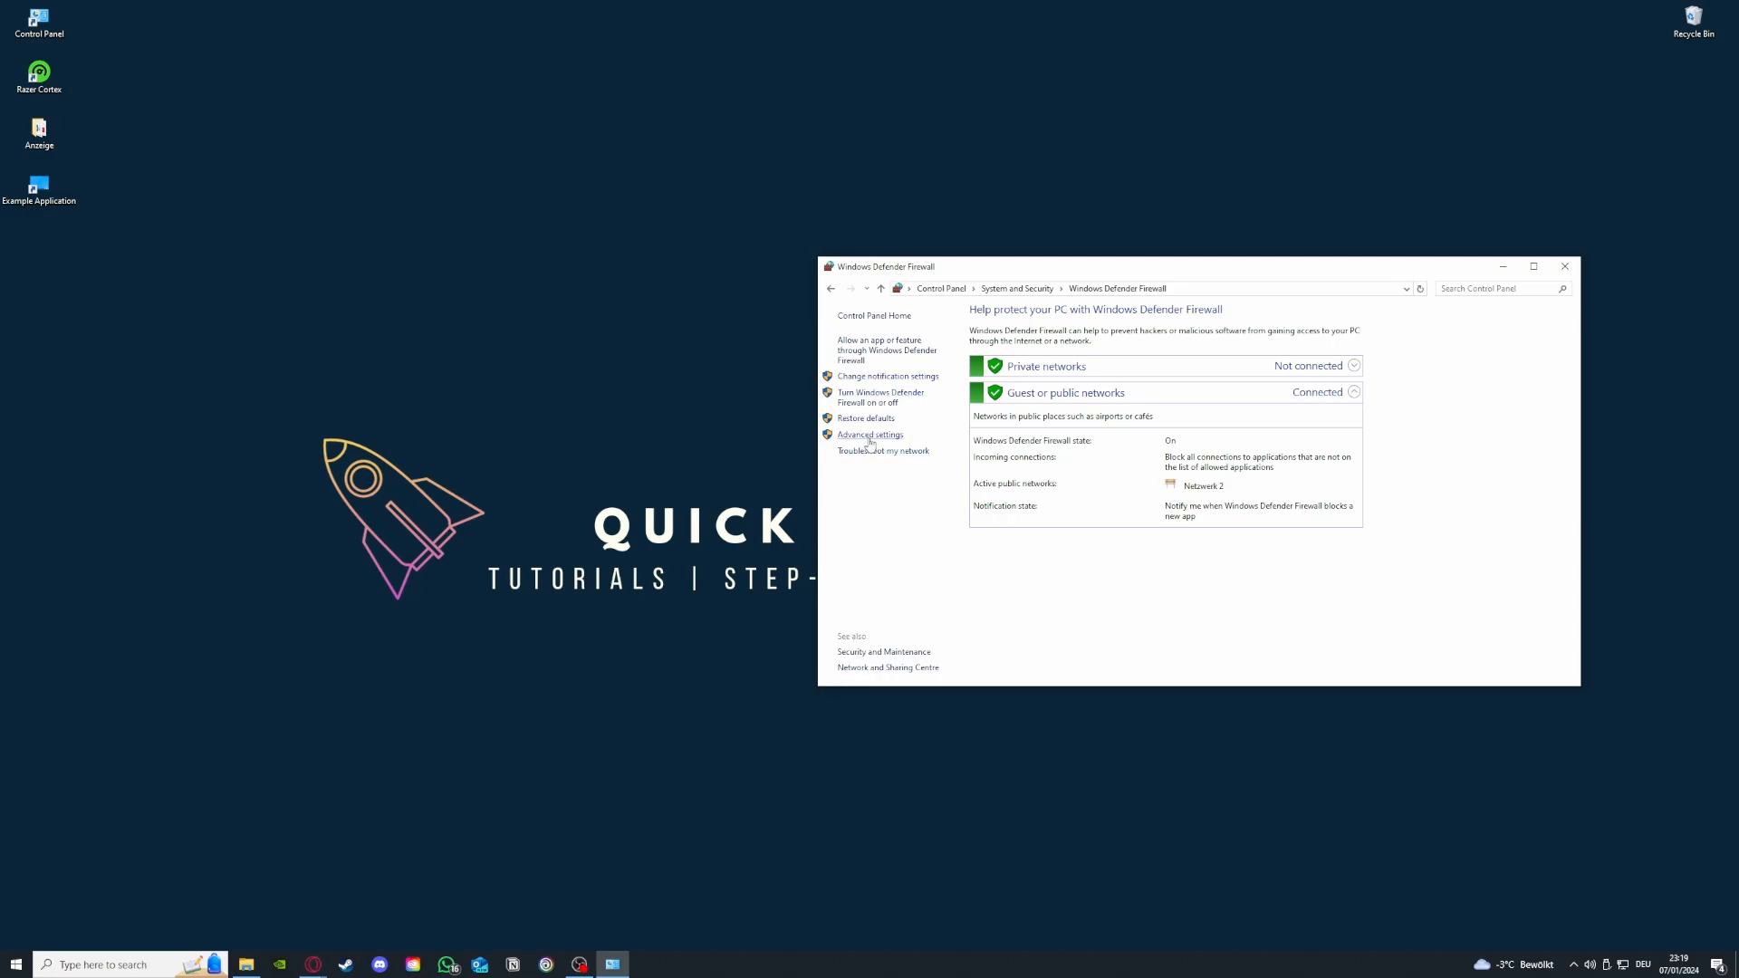
- Review the apps and features allowed through Windows Defender Firewall and return to the firewall overview
left_click(872, 354)
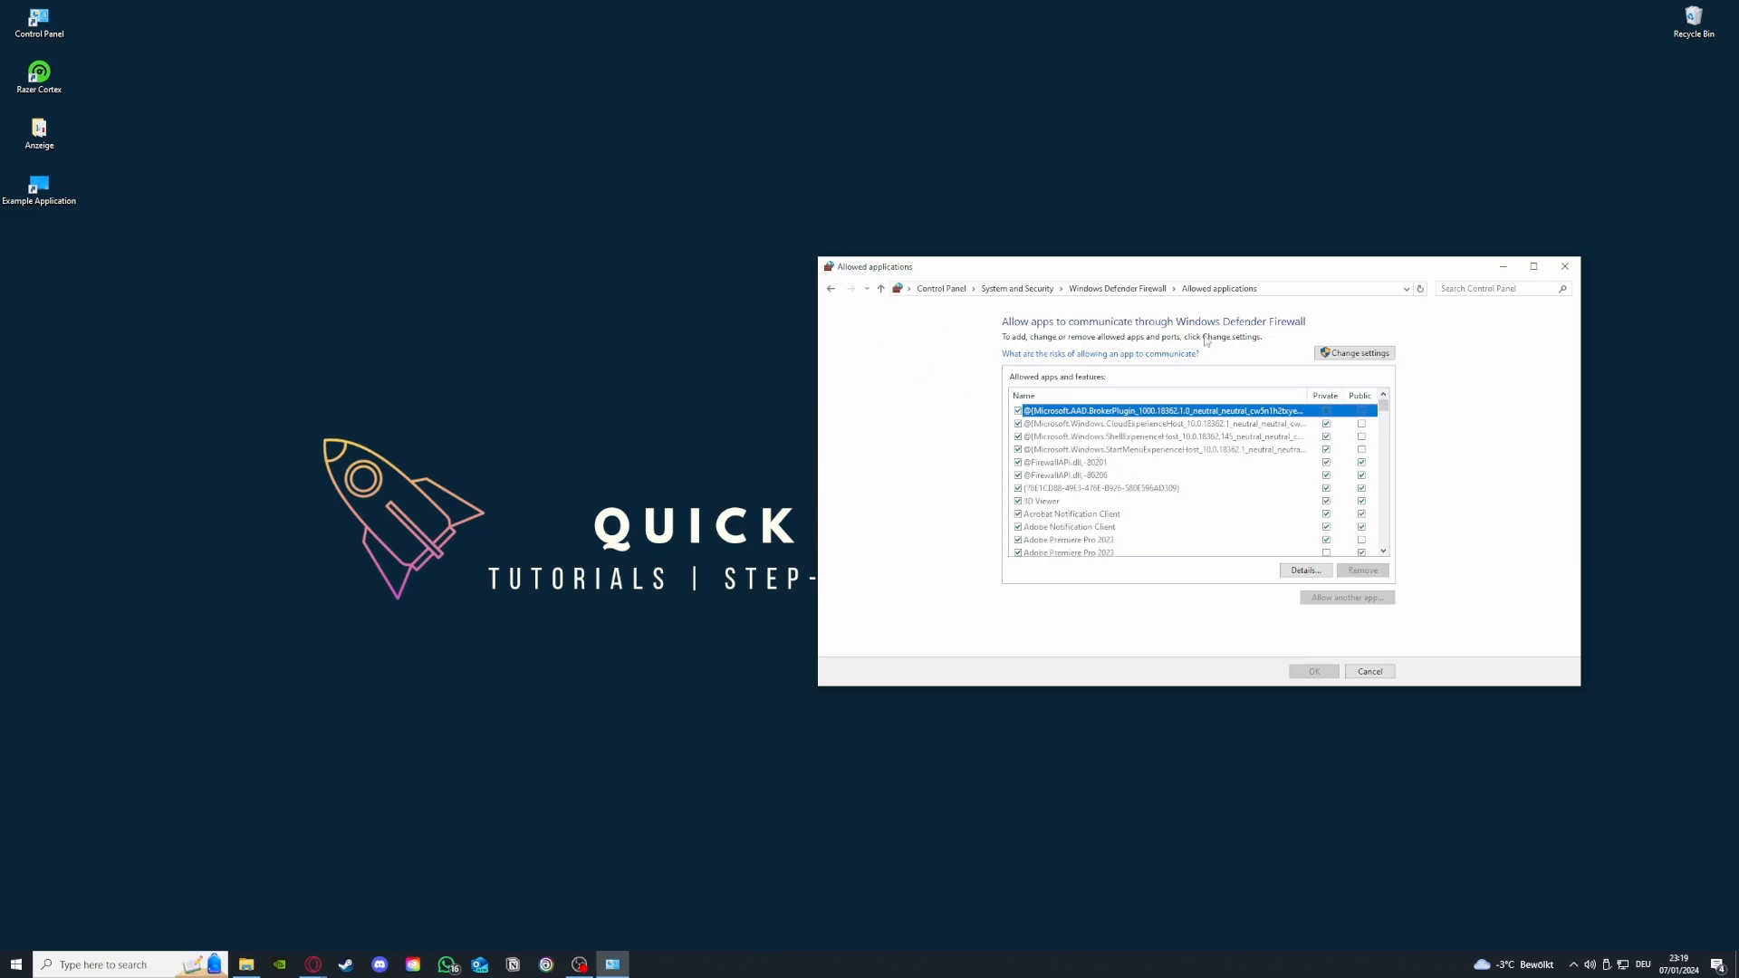
left_click(832, 289)
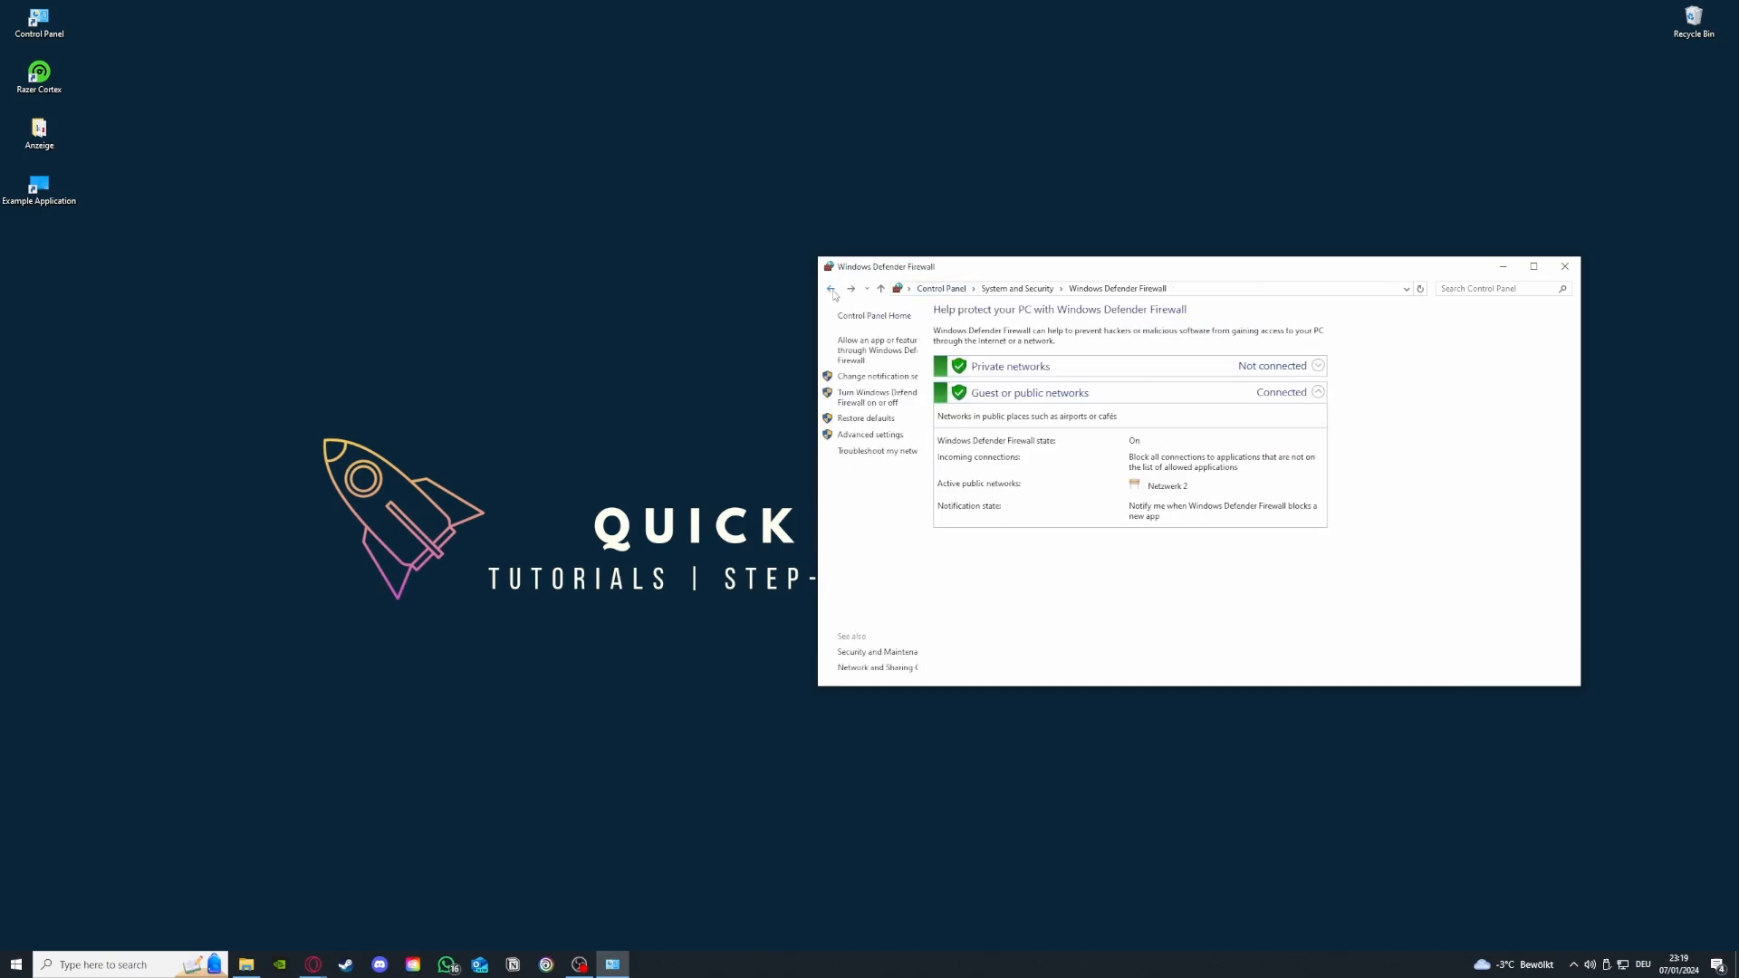
left_click(871, 352)
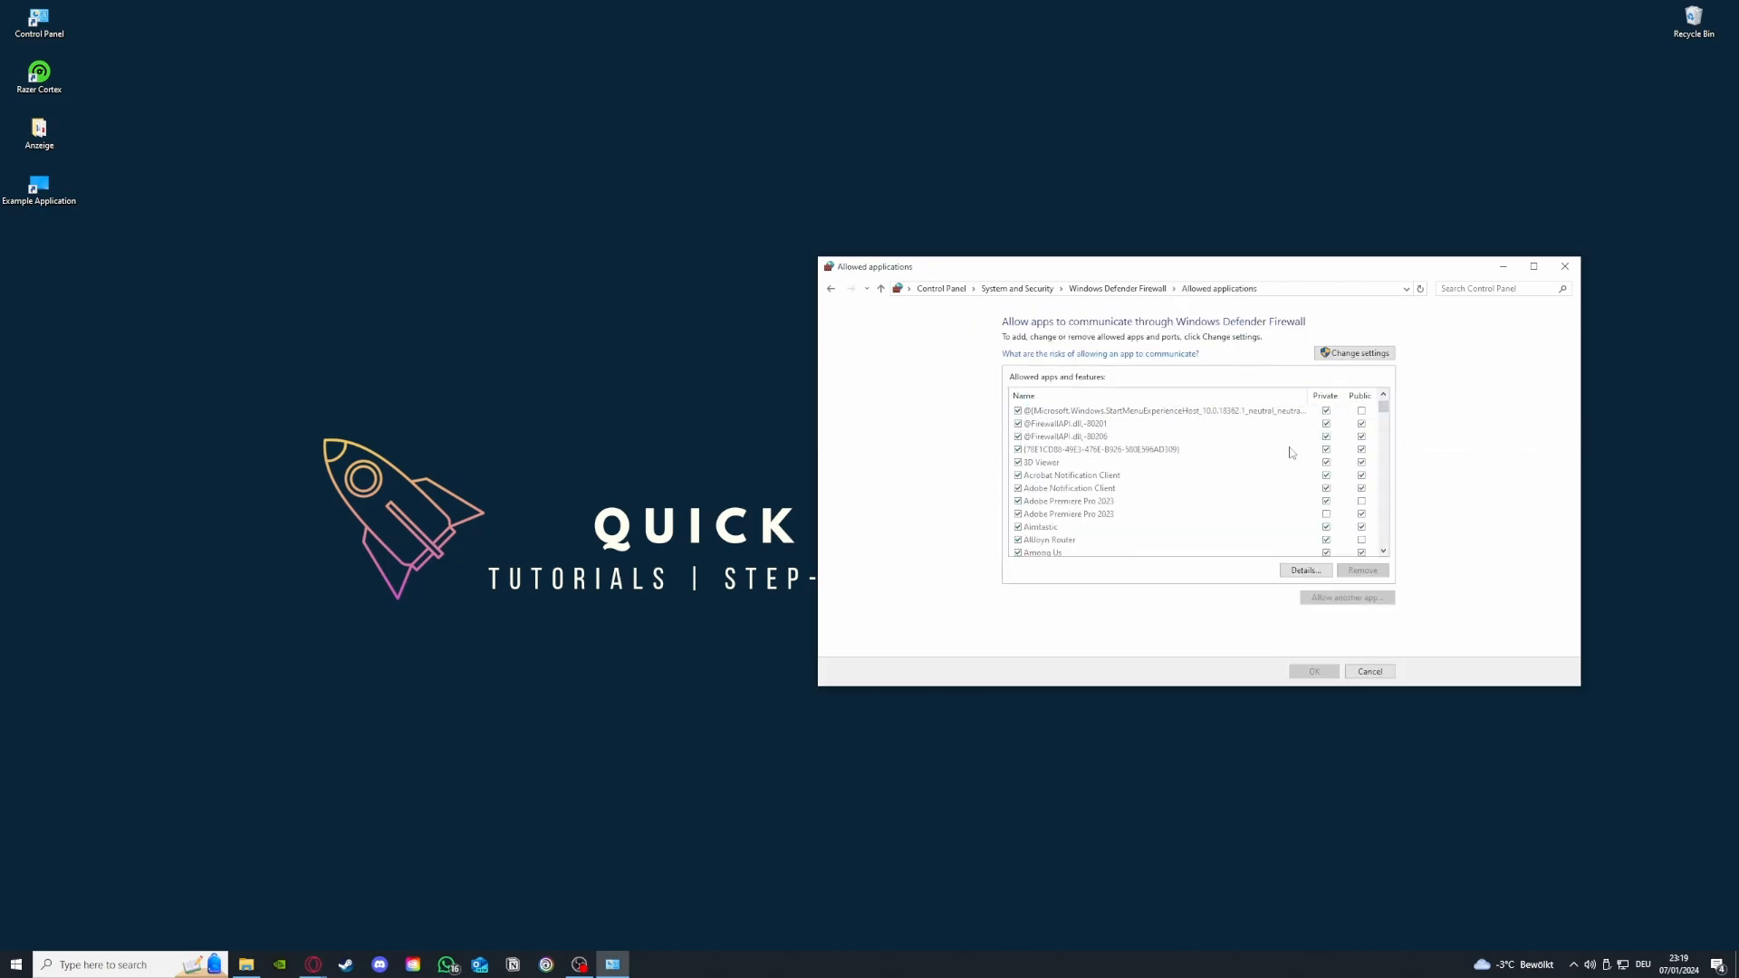
scroll(1290, 452, "down", 15)
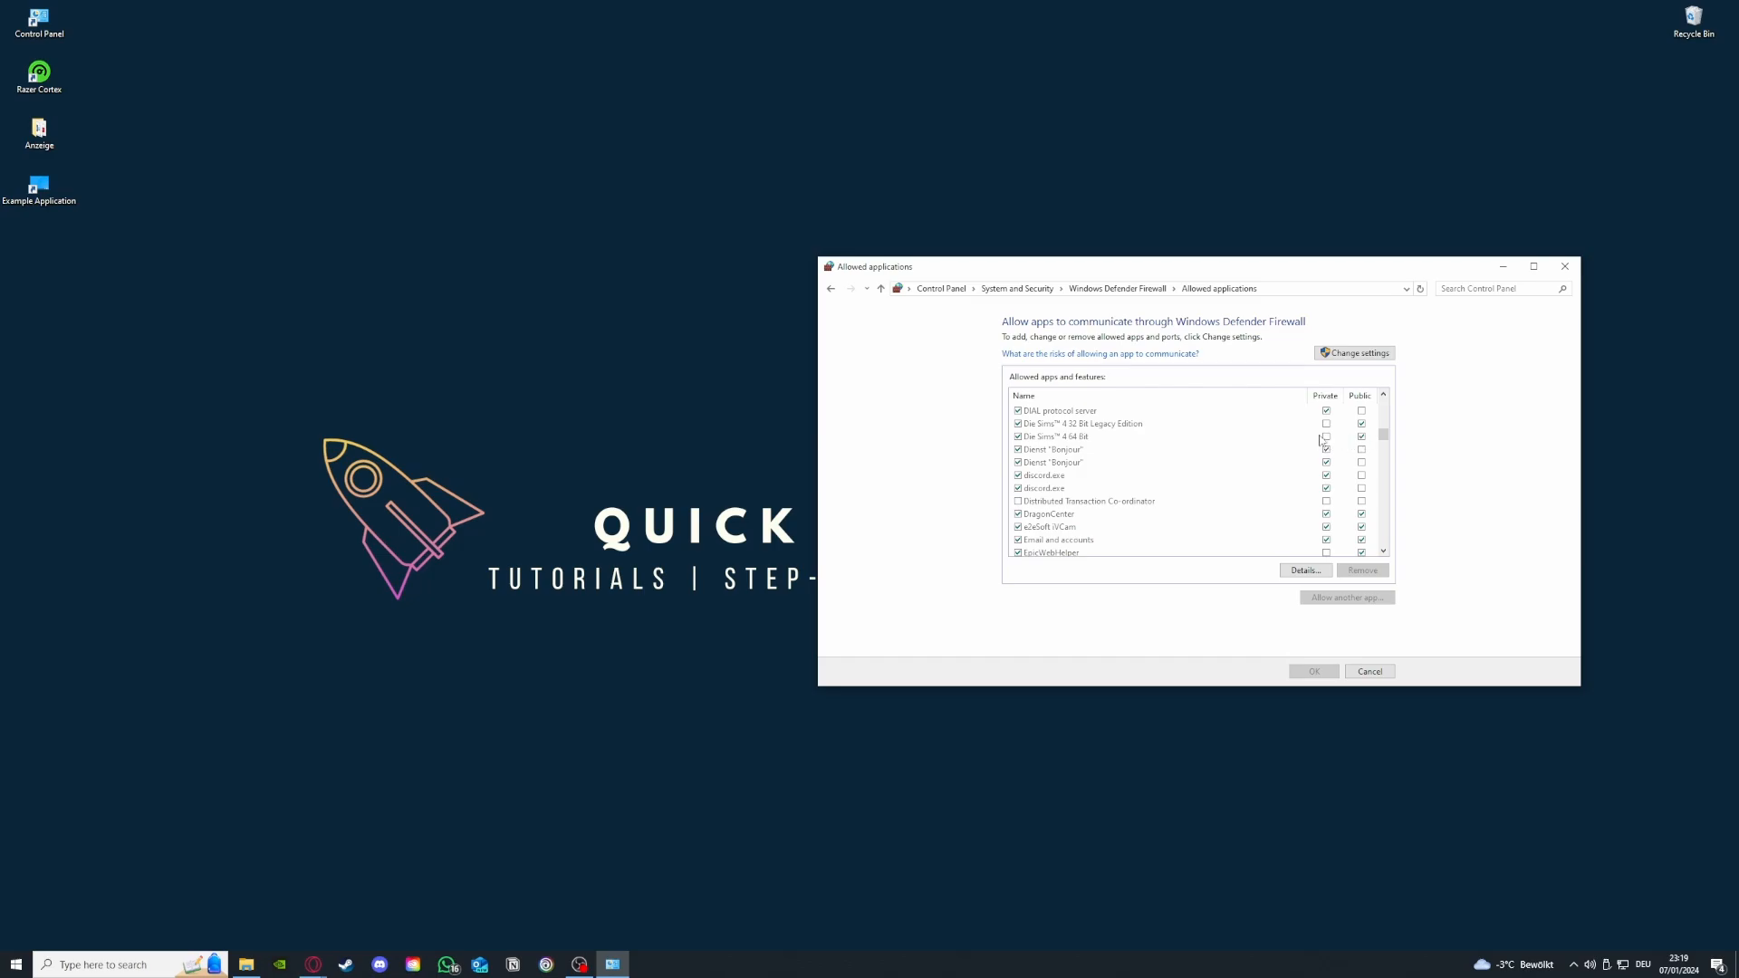
left_click(830, 291)
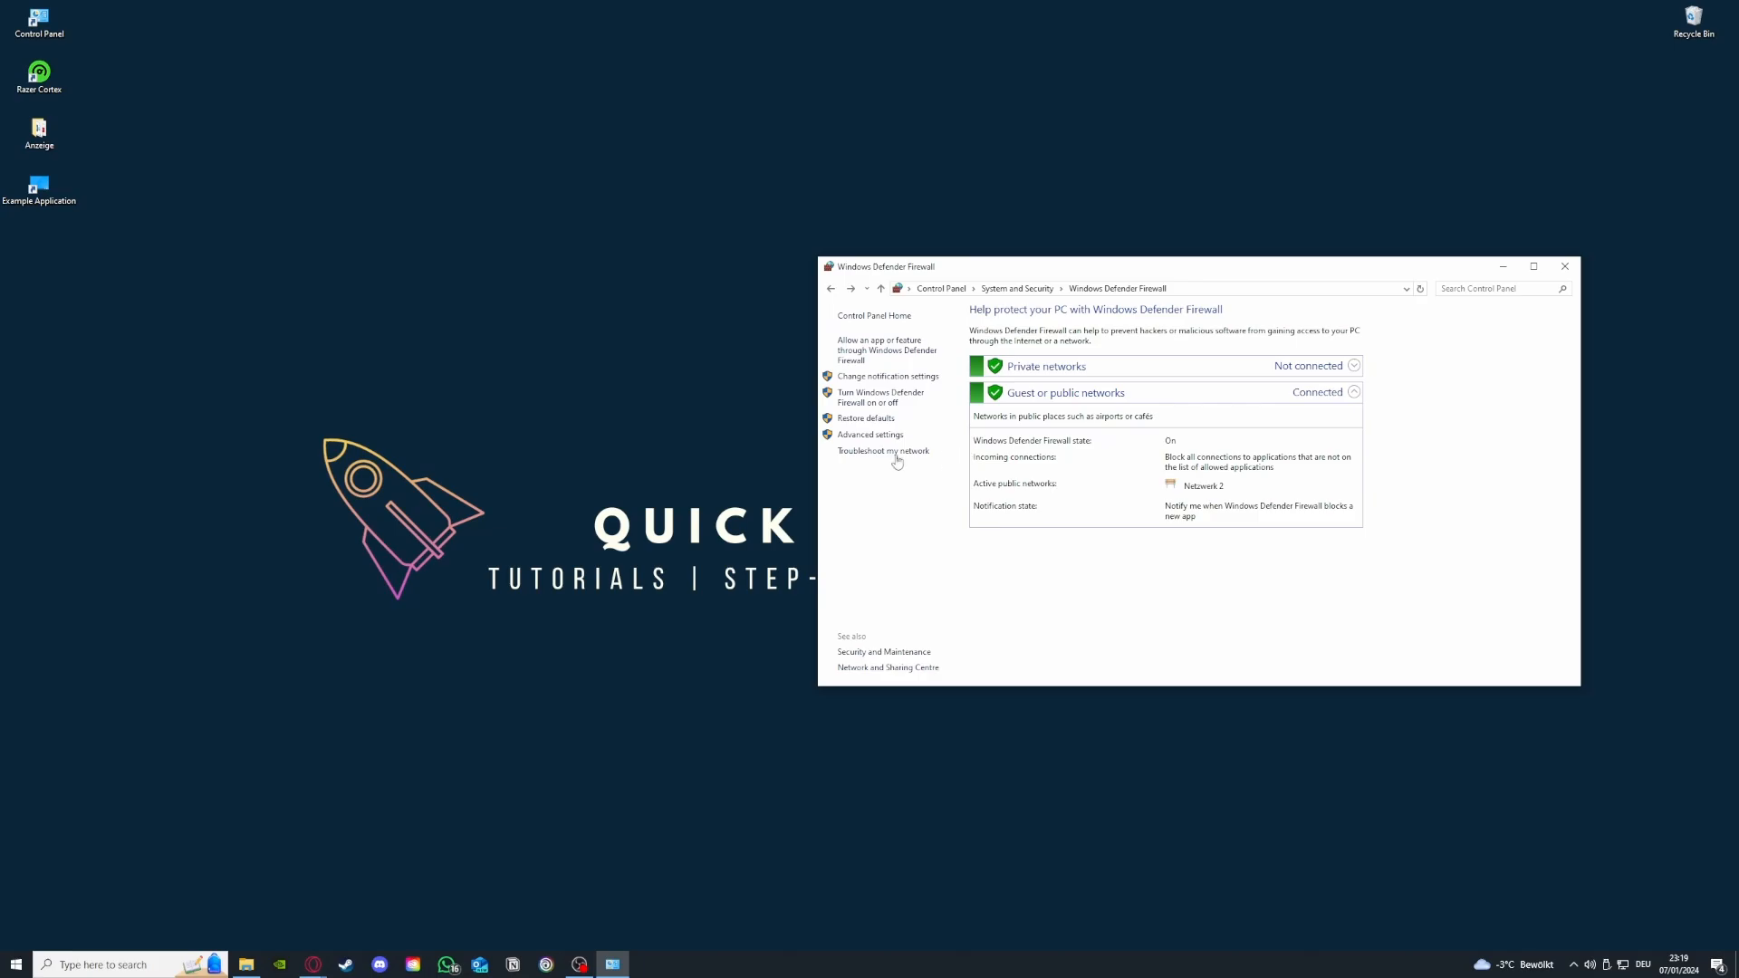
- Open the firewall's advanced settings, view the Outbound Rules and browse through the Inbound Rules
left_click(866, 435)
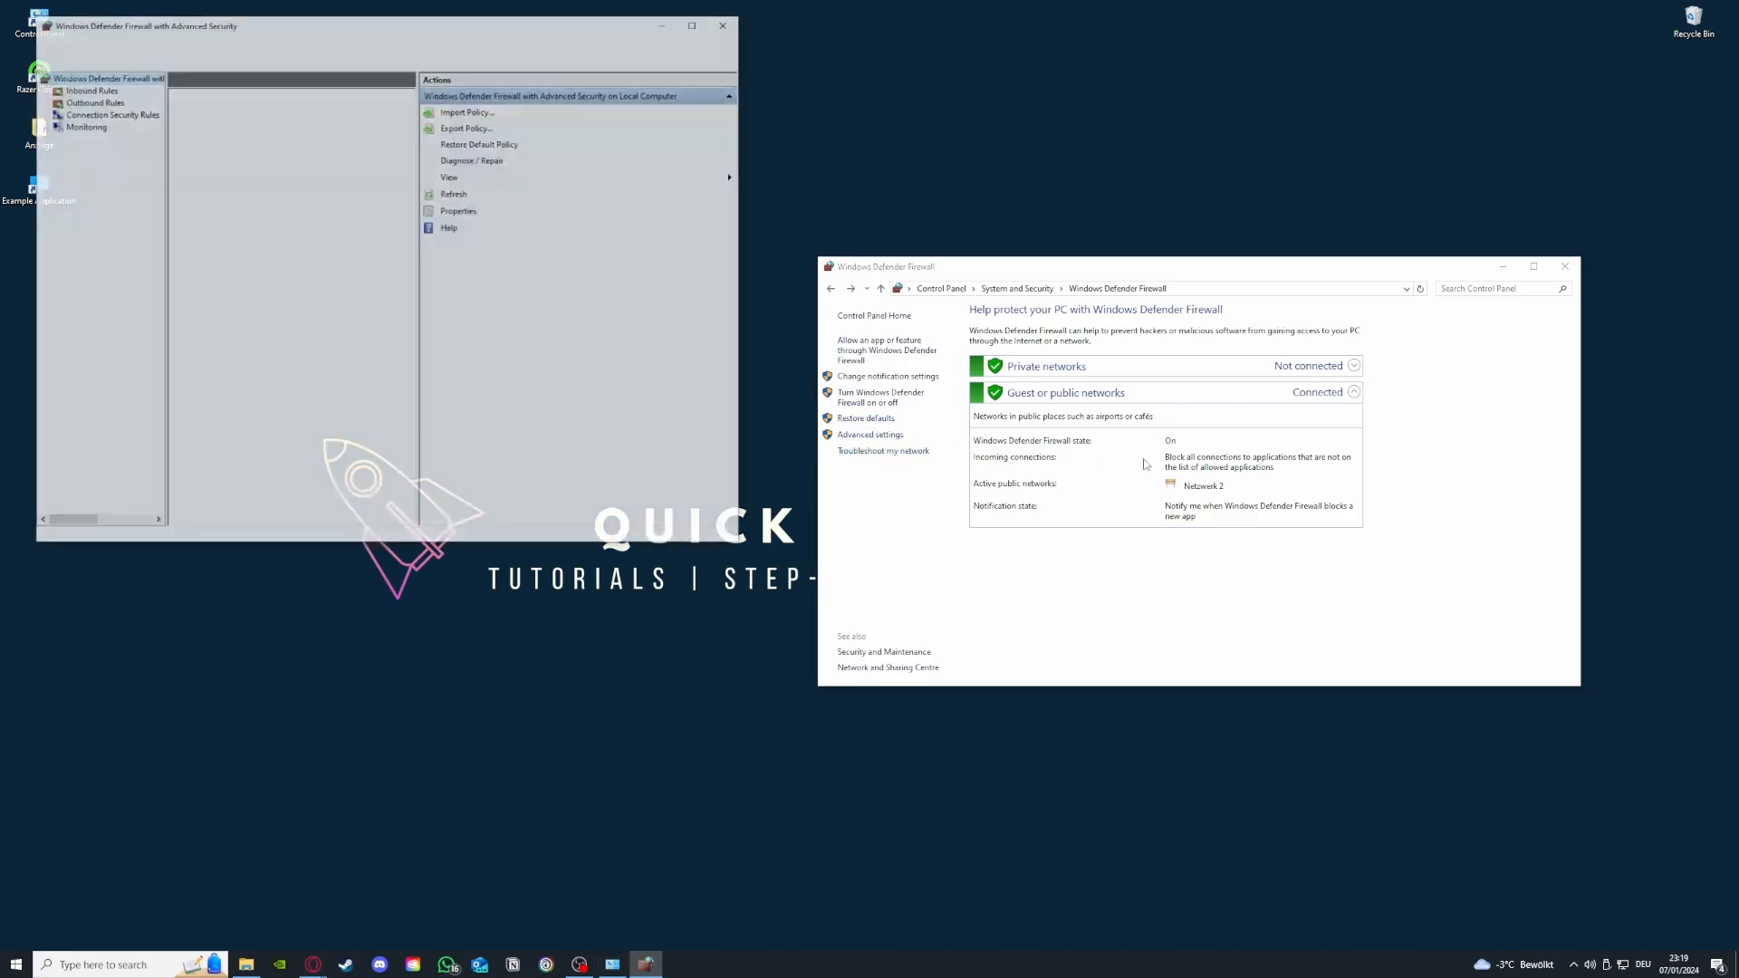
scroll(269, 211, "down", 3)
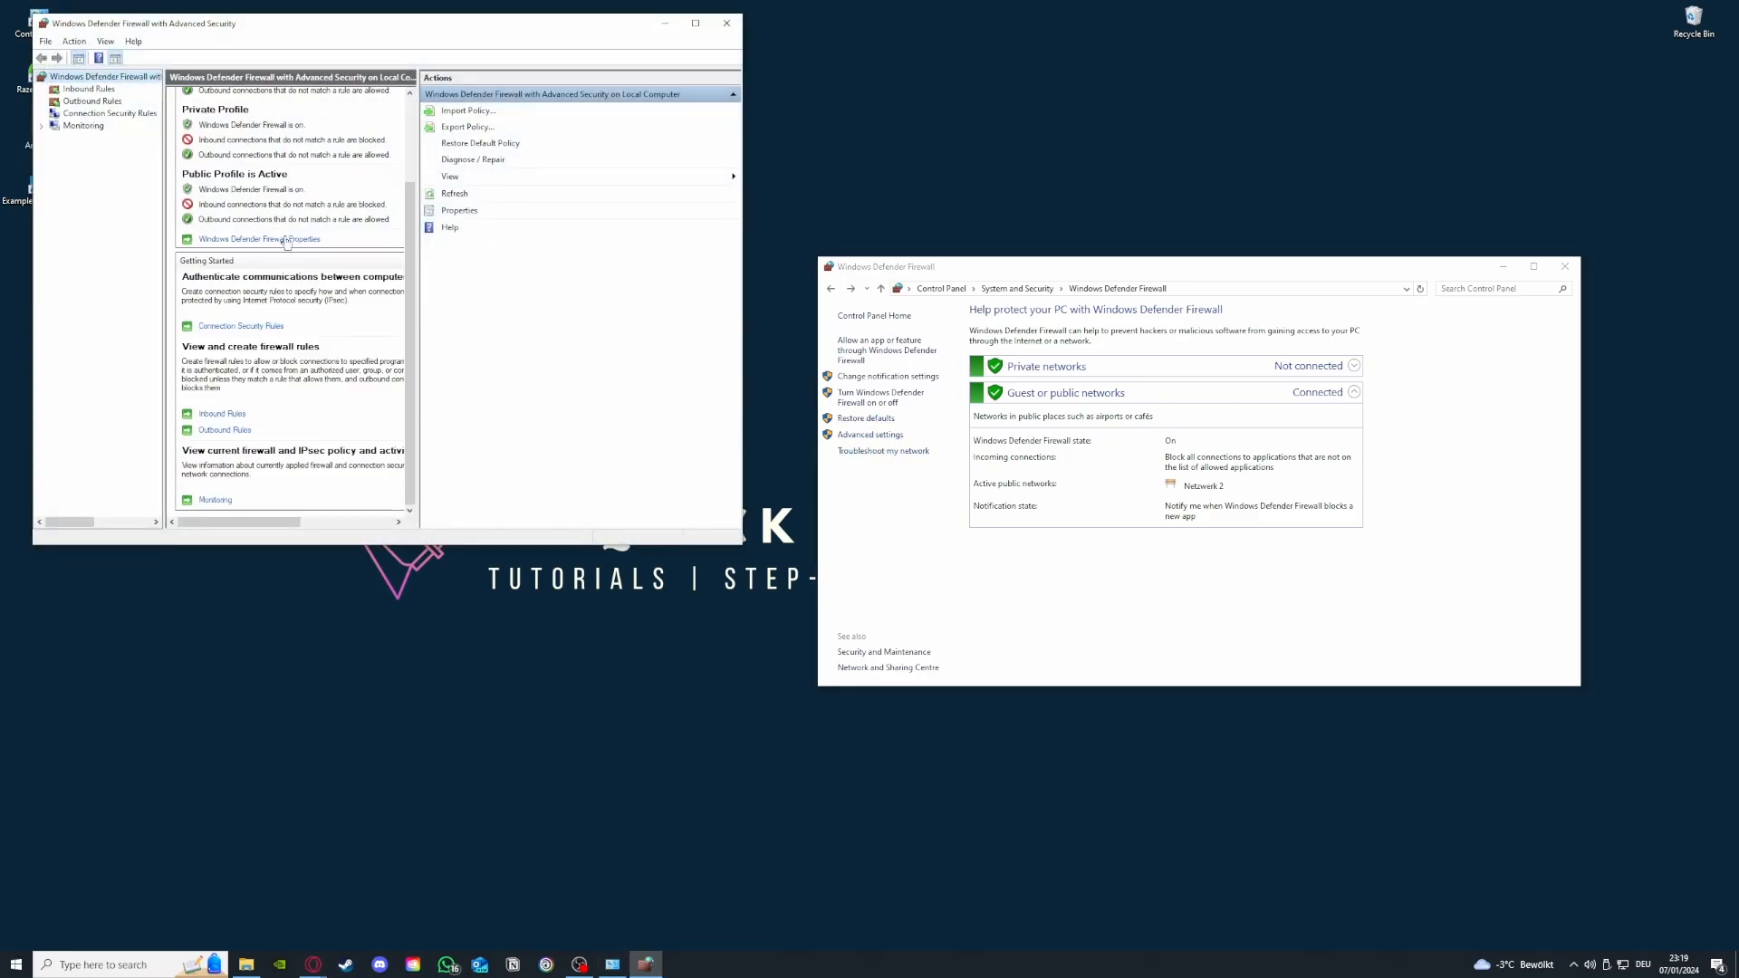
left_click(90, 90)
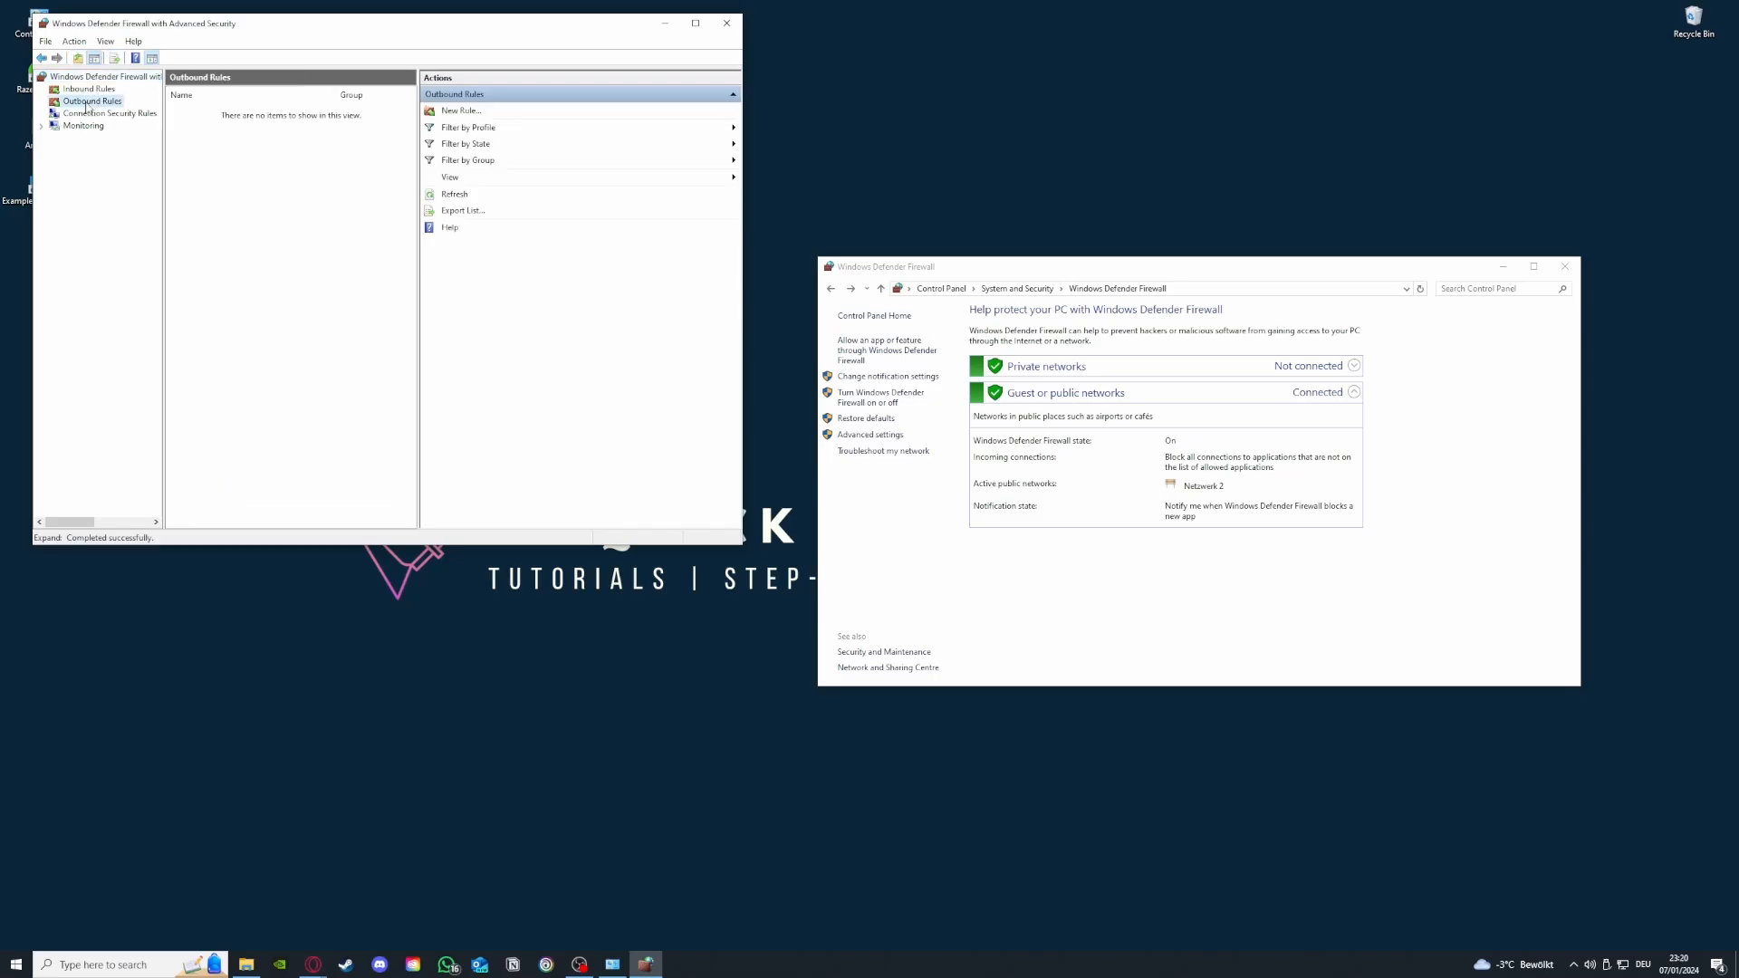
left_click(92, 100)
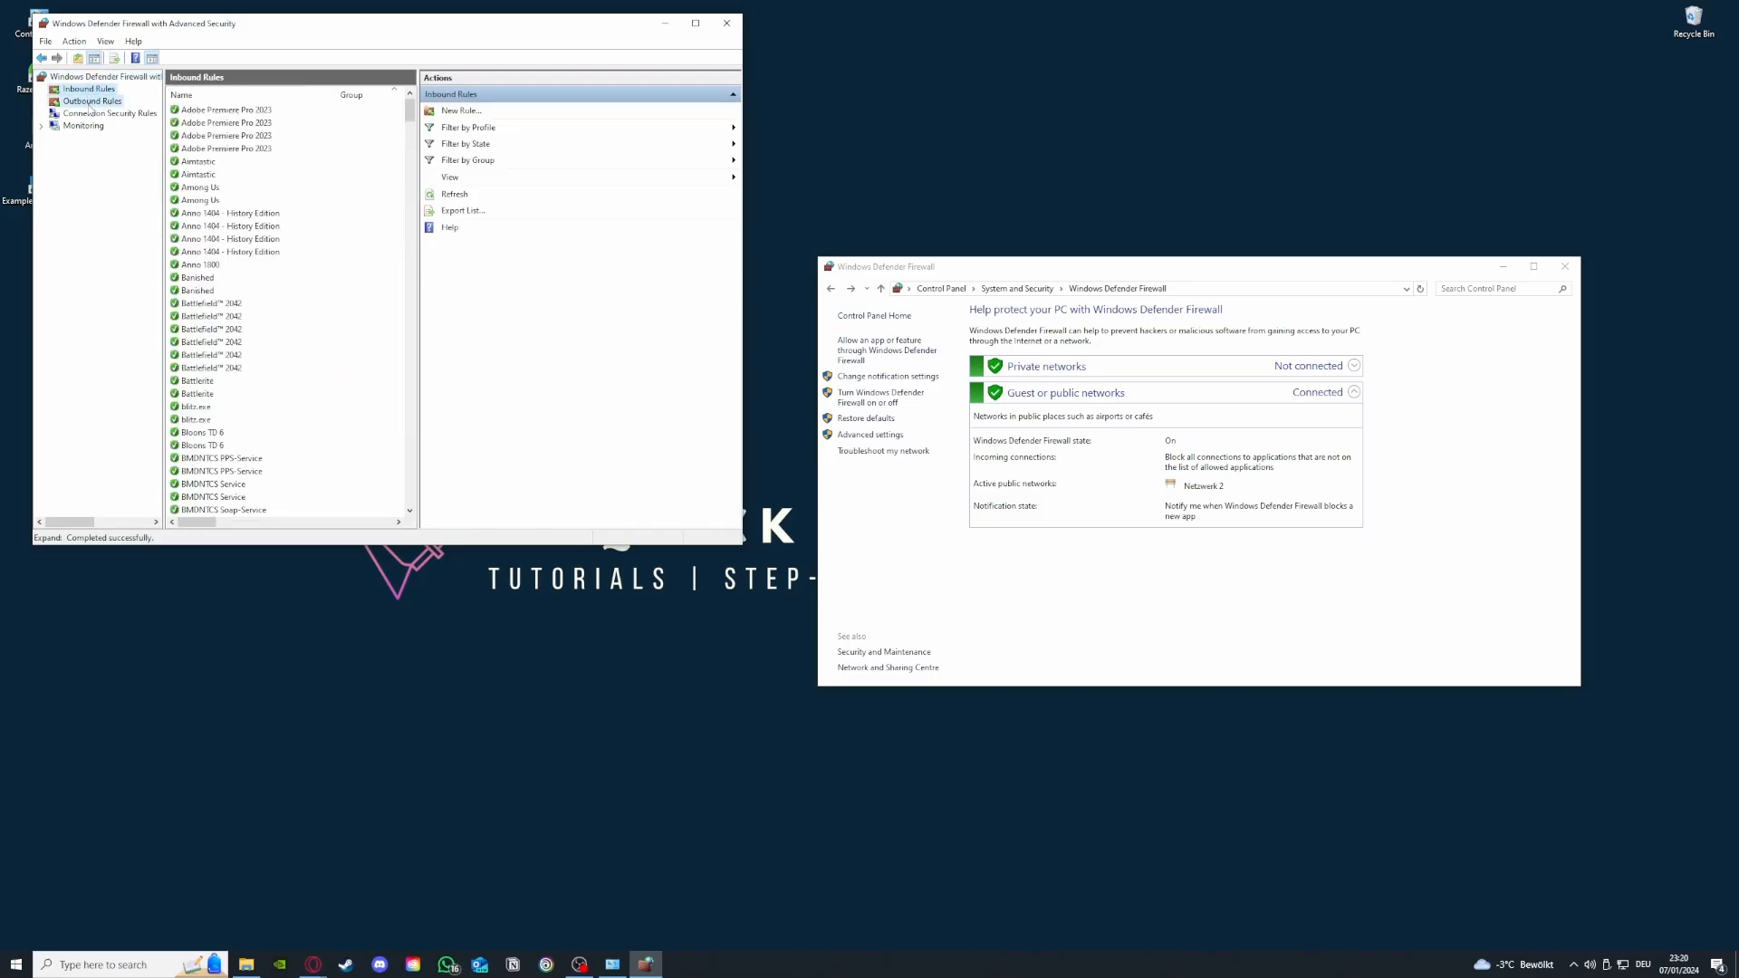
left_click(90, 90)
scroll(282, 276, "down", 20)
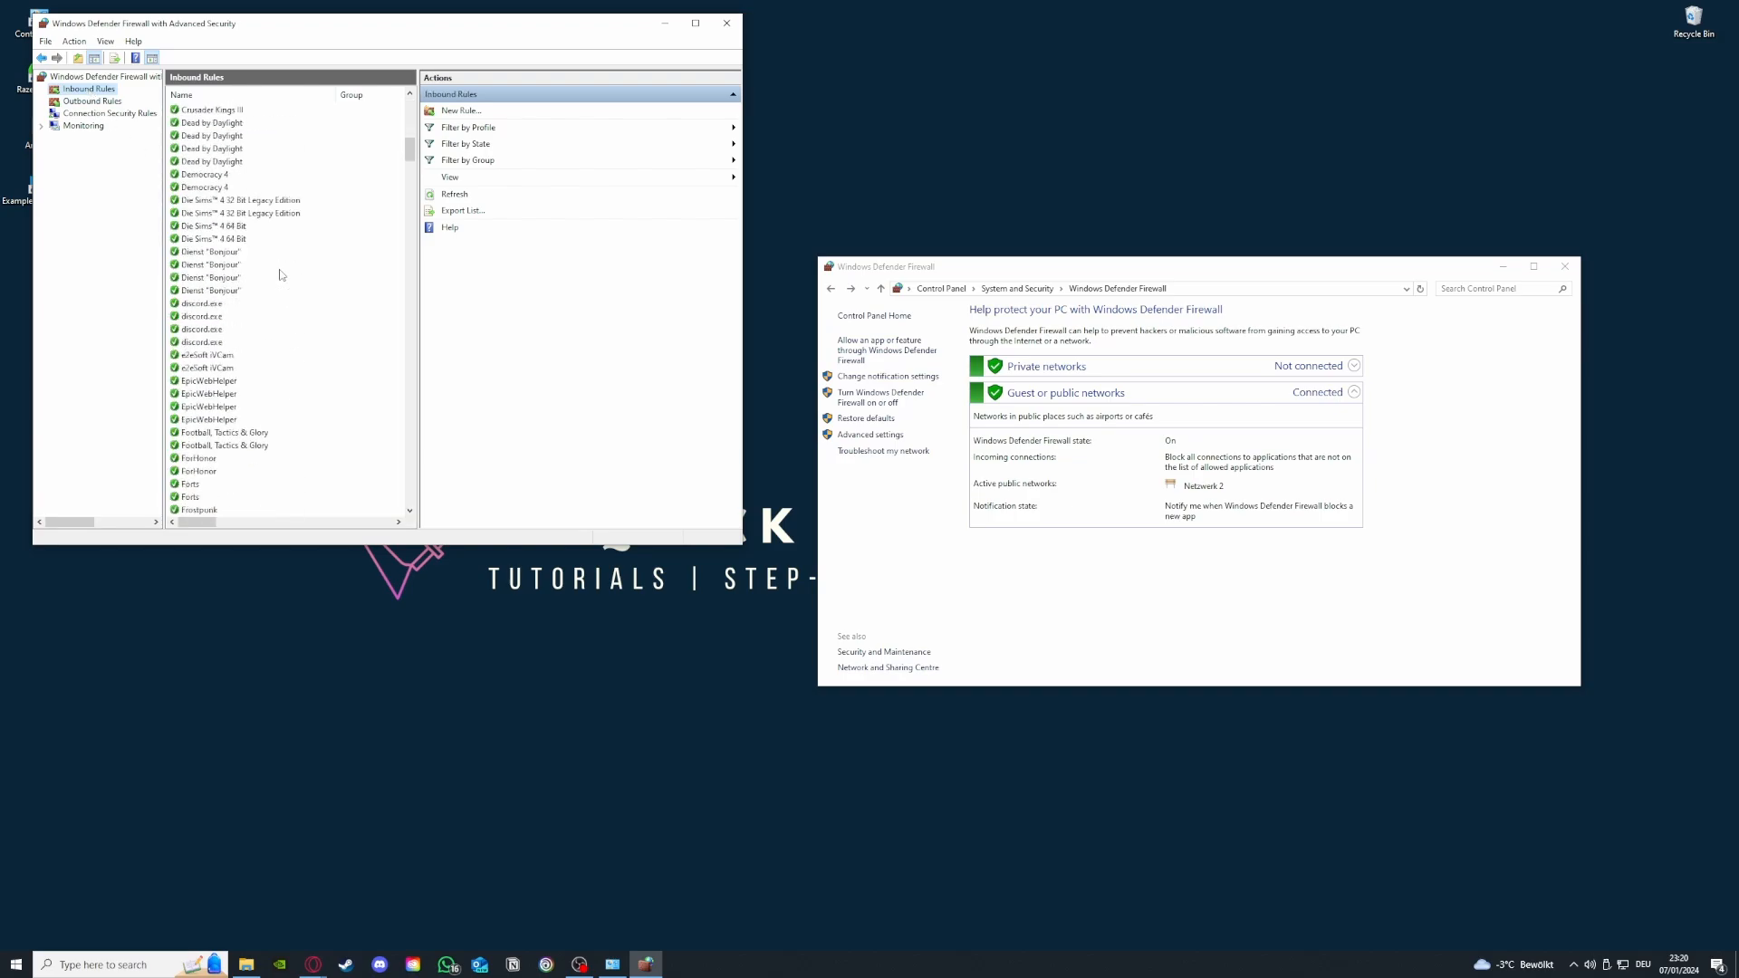
- View the rule types in the New Inbound Rule Wizard, close it without creating a rule and browse further through the inbound rules
left_click(487, 112)
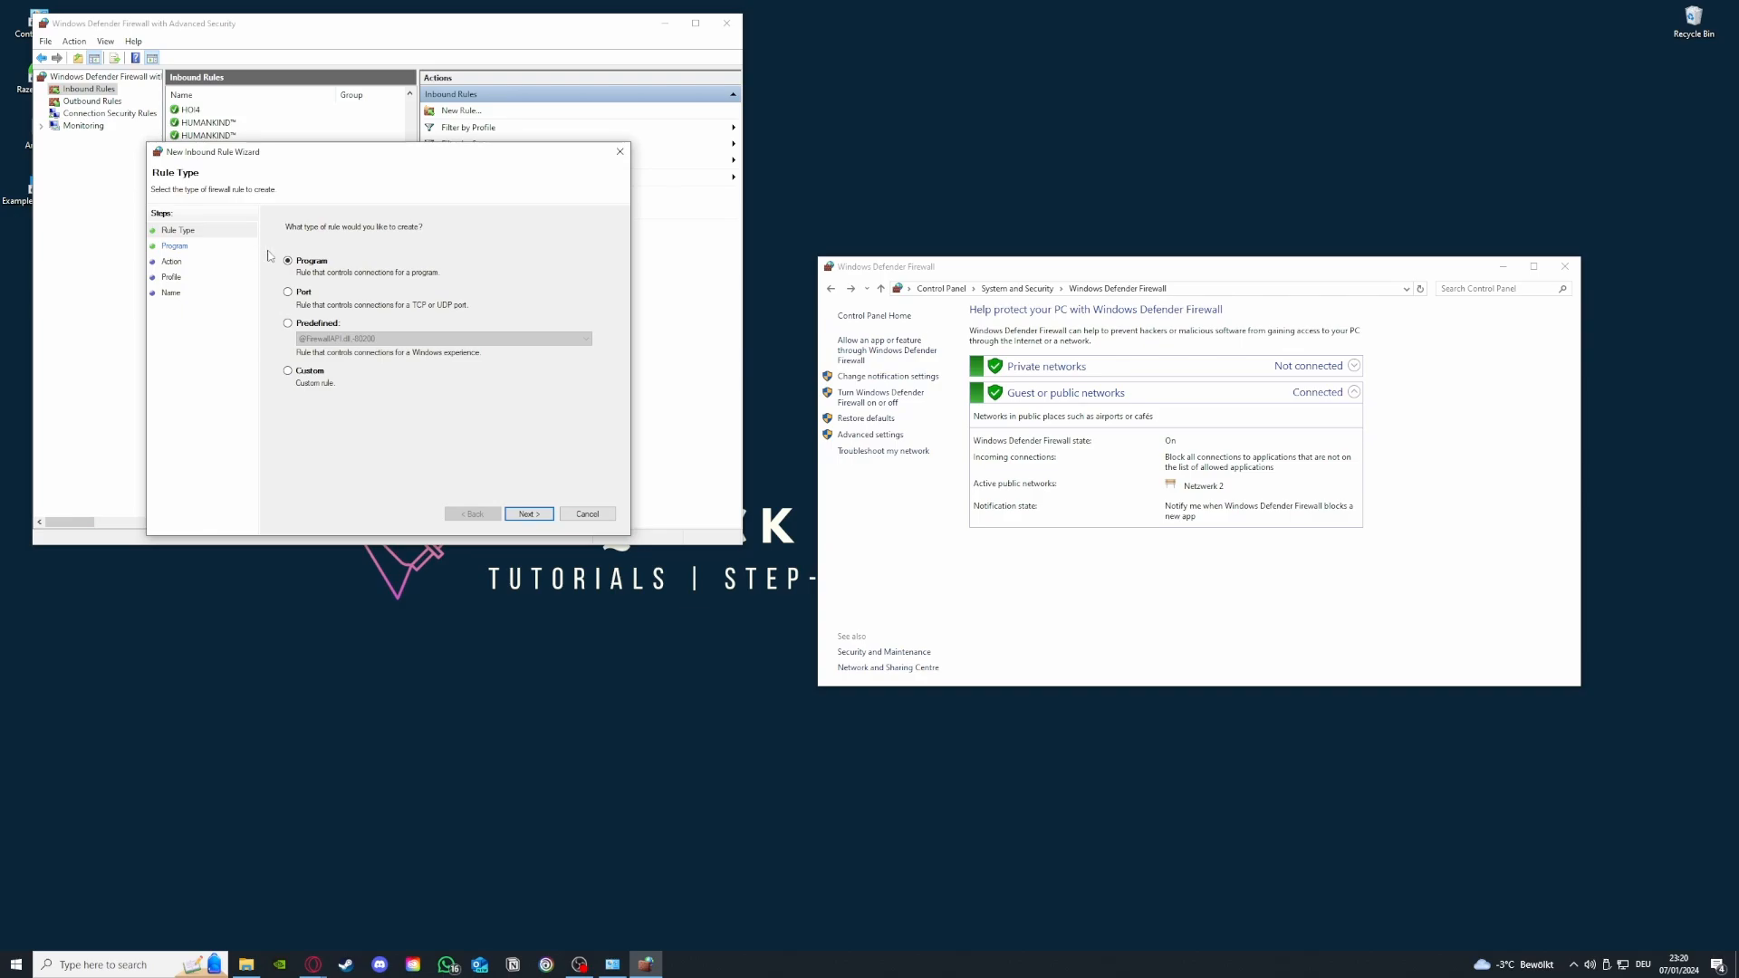
left_click(624, 154)
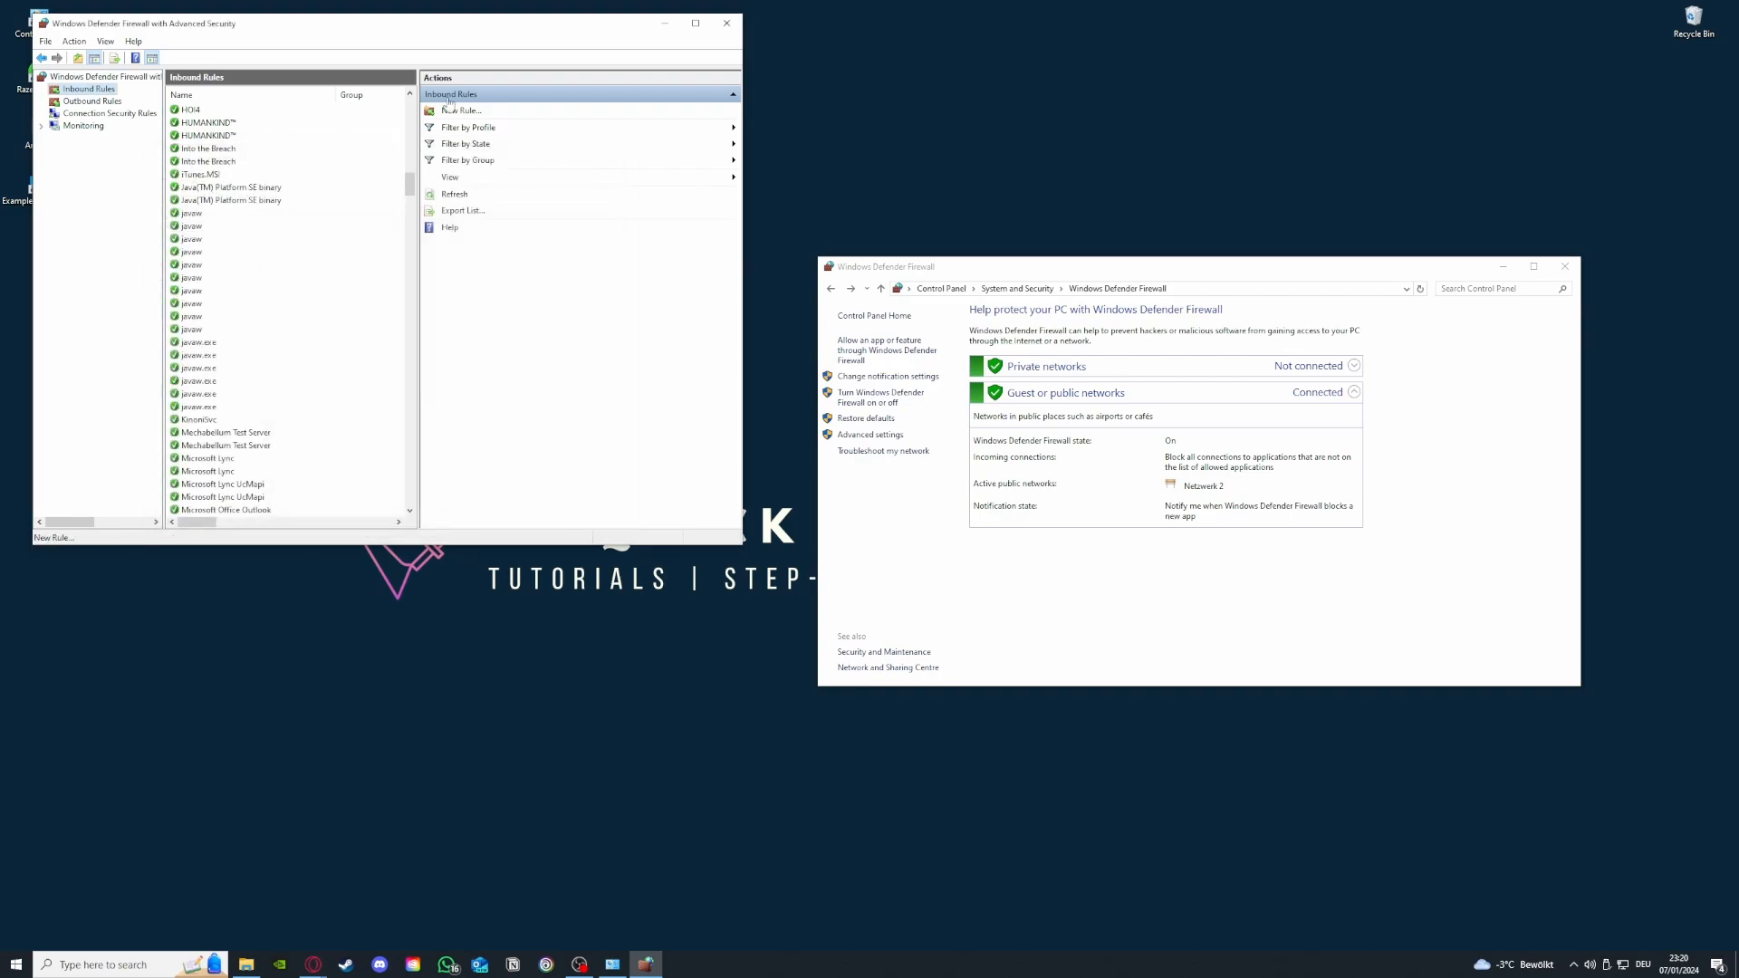
scroll(318, 438, "down", 10)
scroll(319, 438, "down", 8)
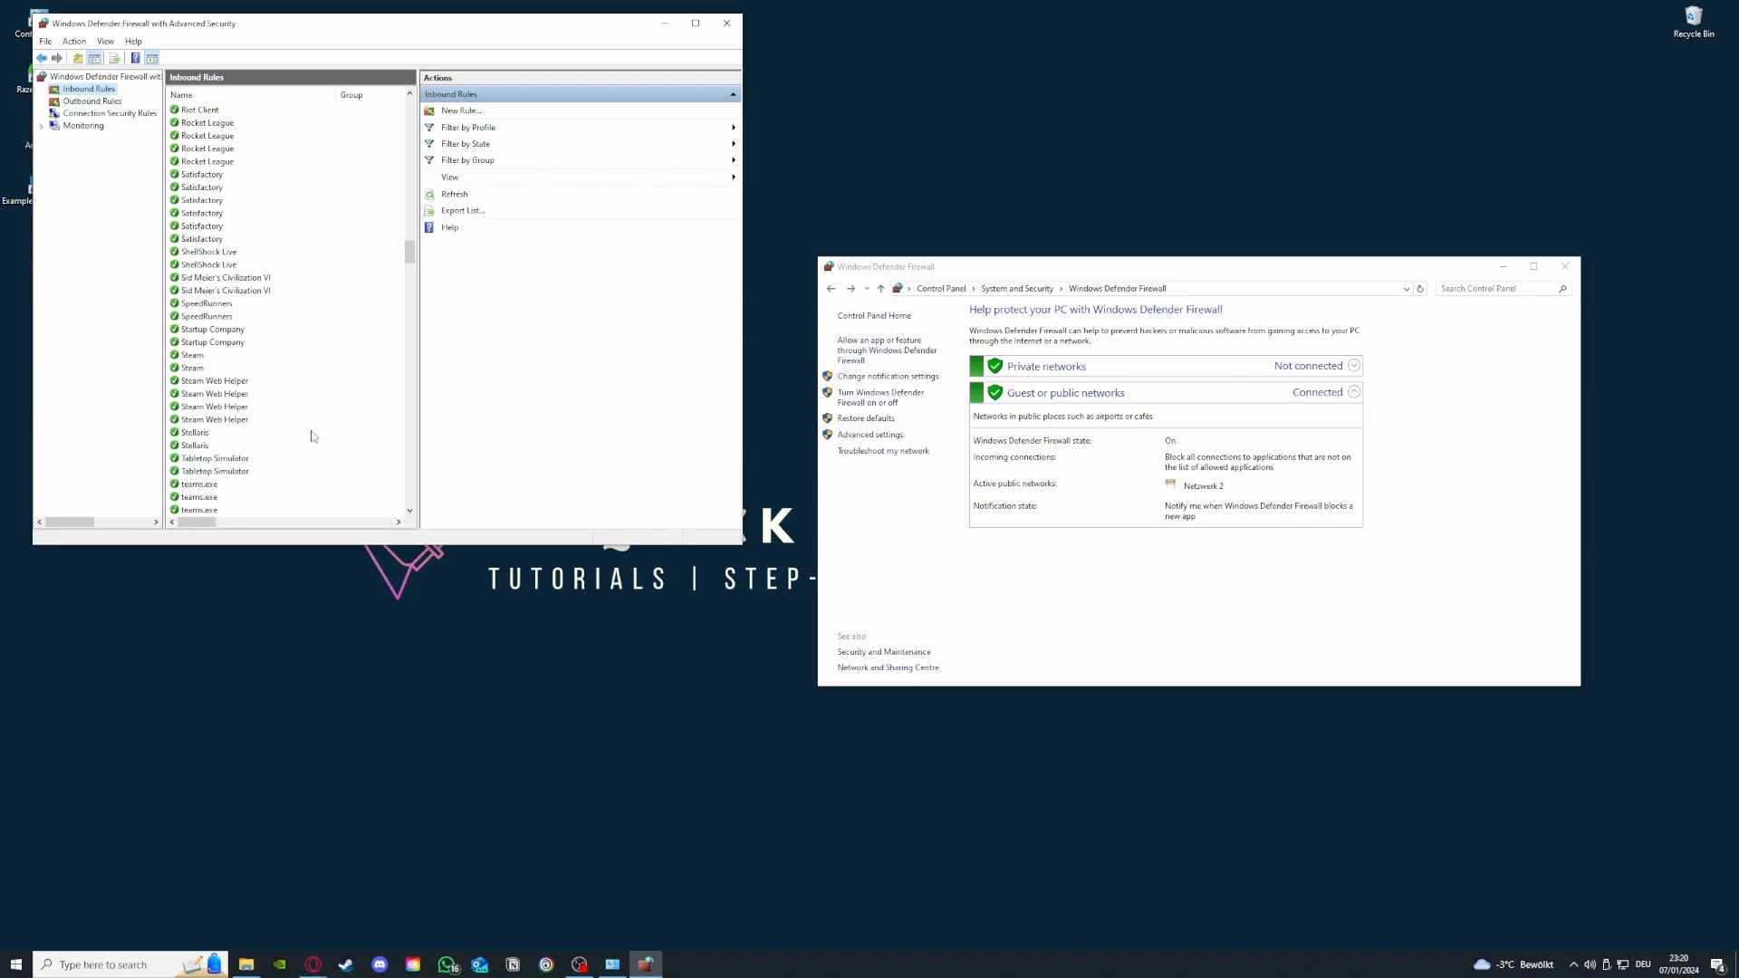
- Show the Outbound Rules, browse down through the list and return to its beginning
left_click(90, 102)
left_click(90, 88)
left_click(92, 101)
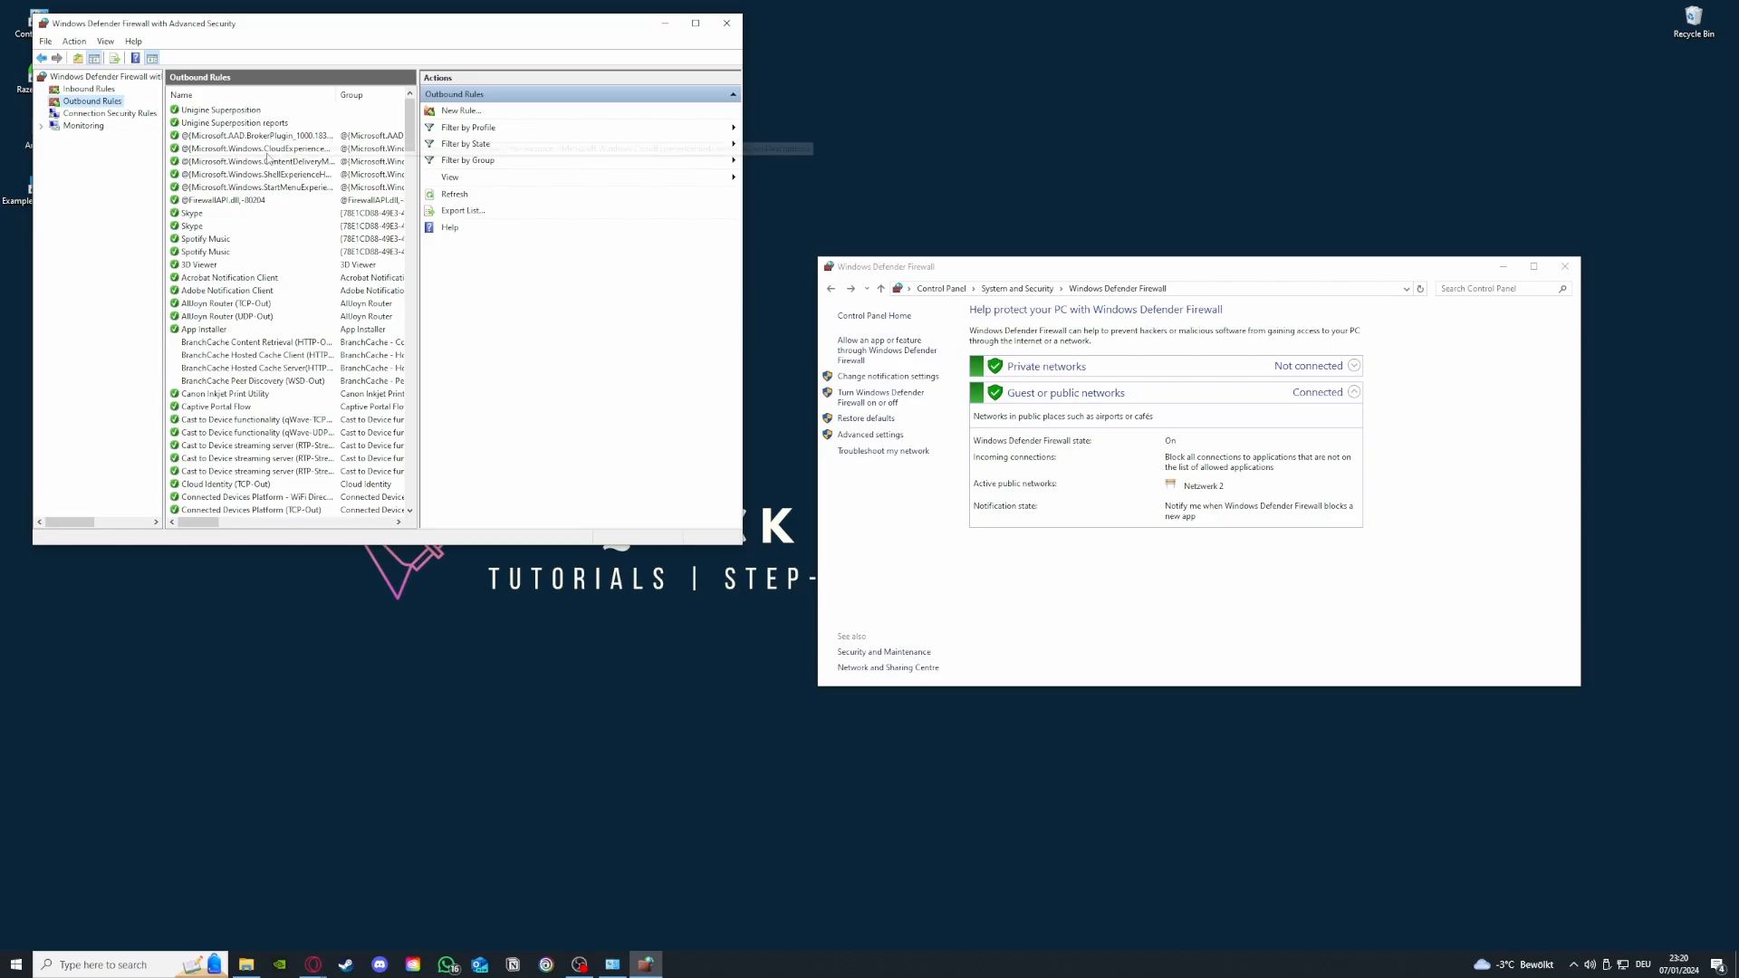
left_click_drag(411, 132, 412, 207)
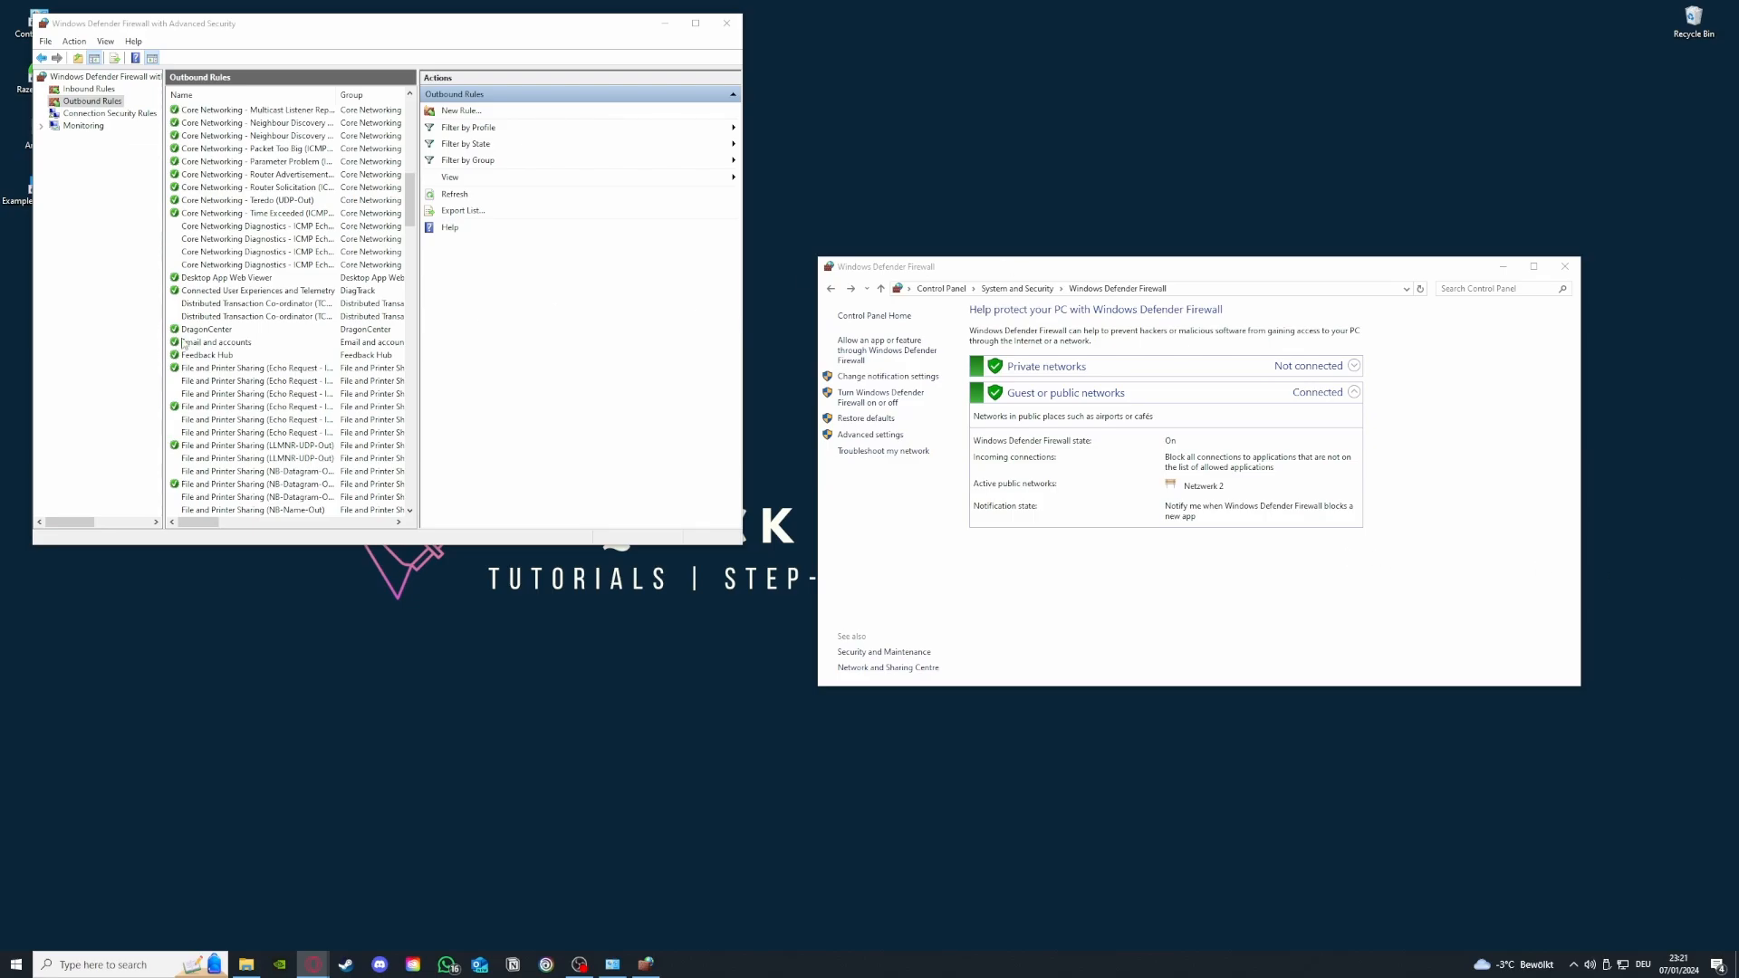
scroll(288, 381, "up", 15)
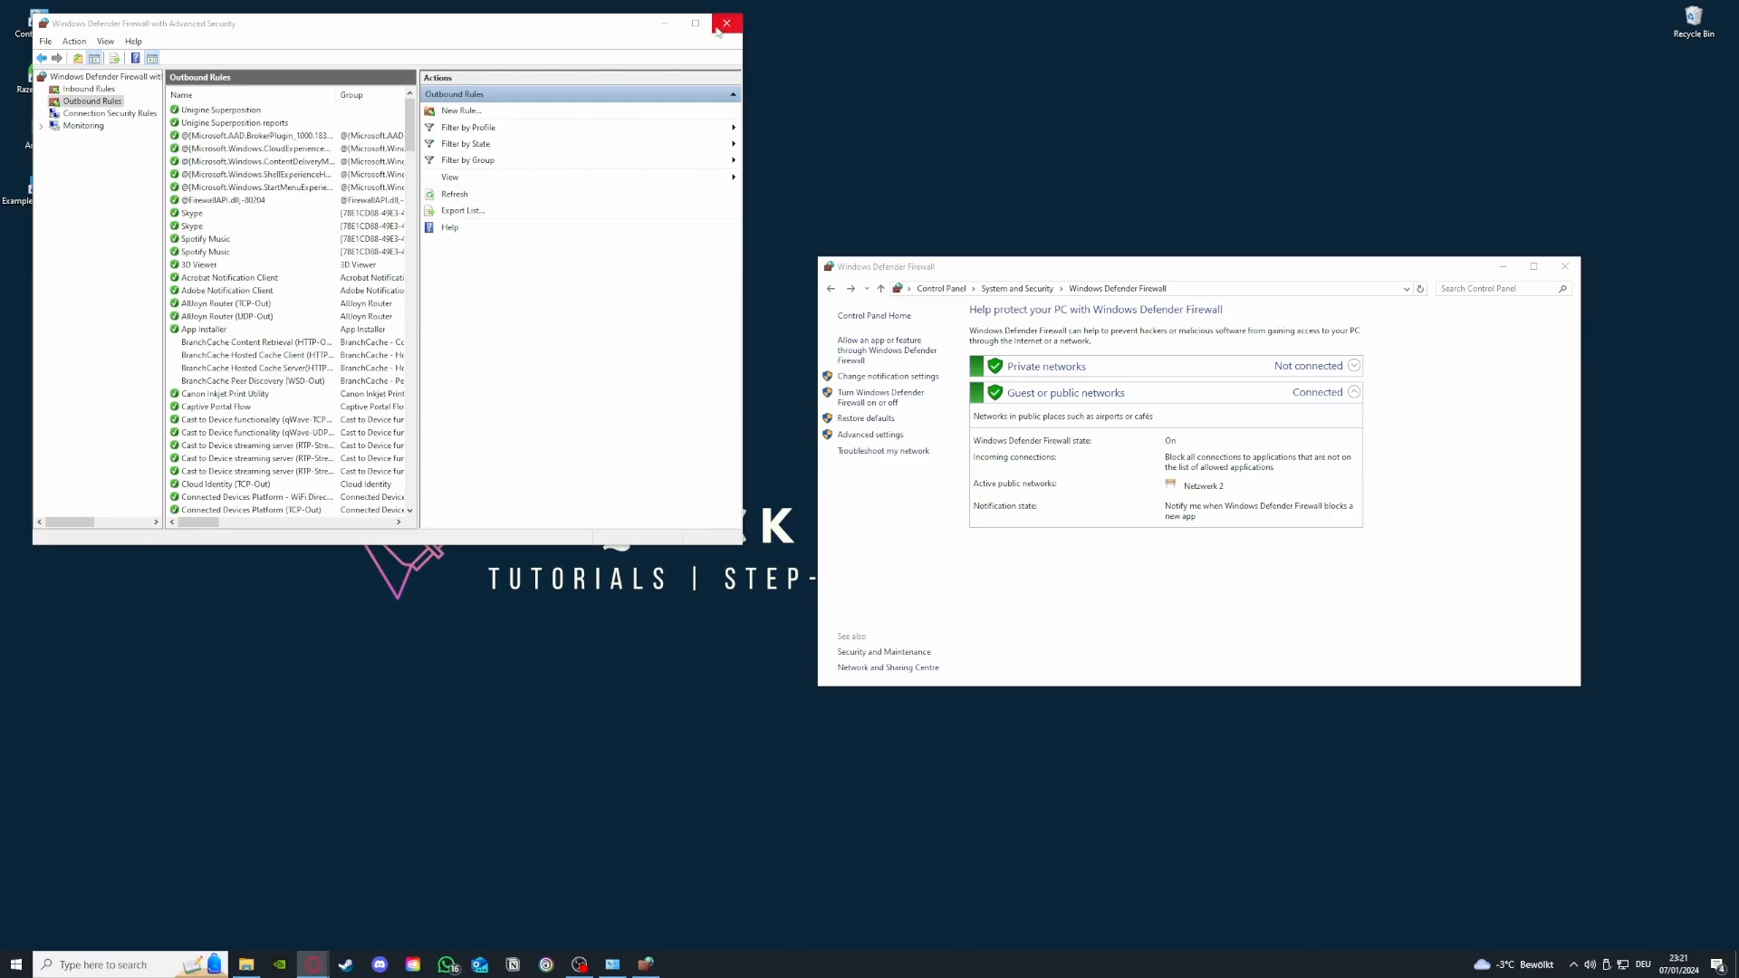
- View the Inbound Rules and Outbound Rules once more, and close the advanced security and Windows Defender Firewall windows
left_click(80, 89)
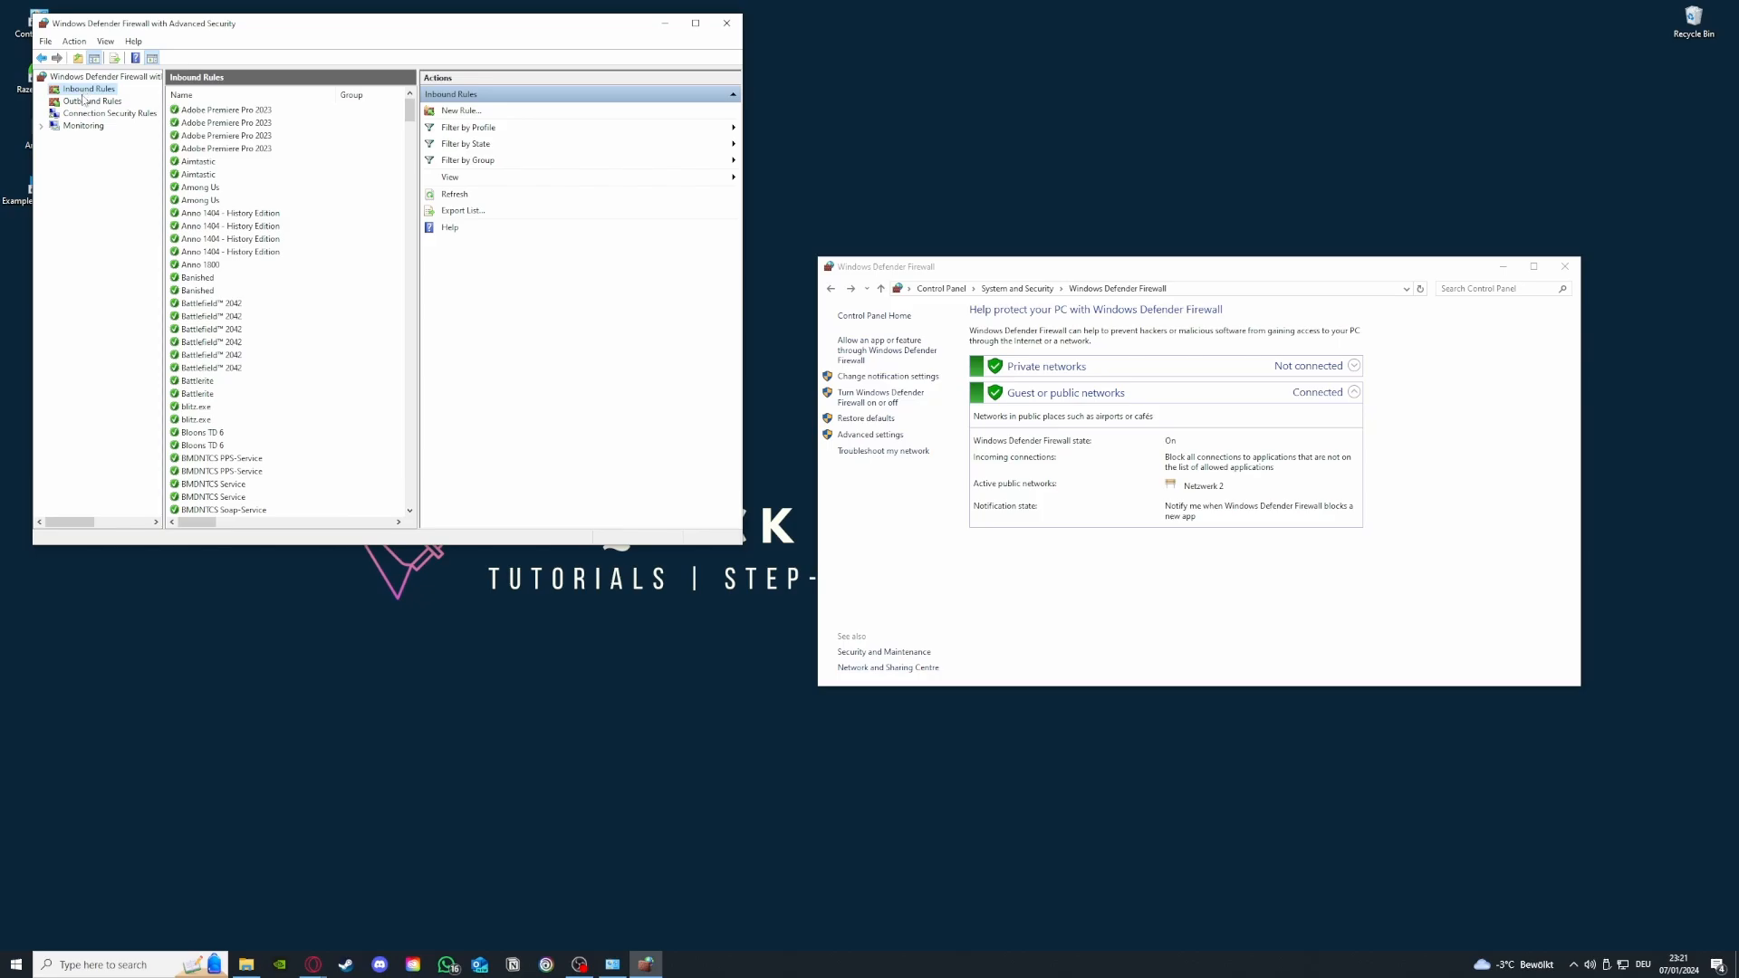
left_click(84, 102)
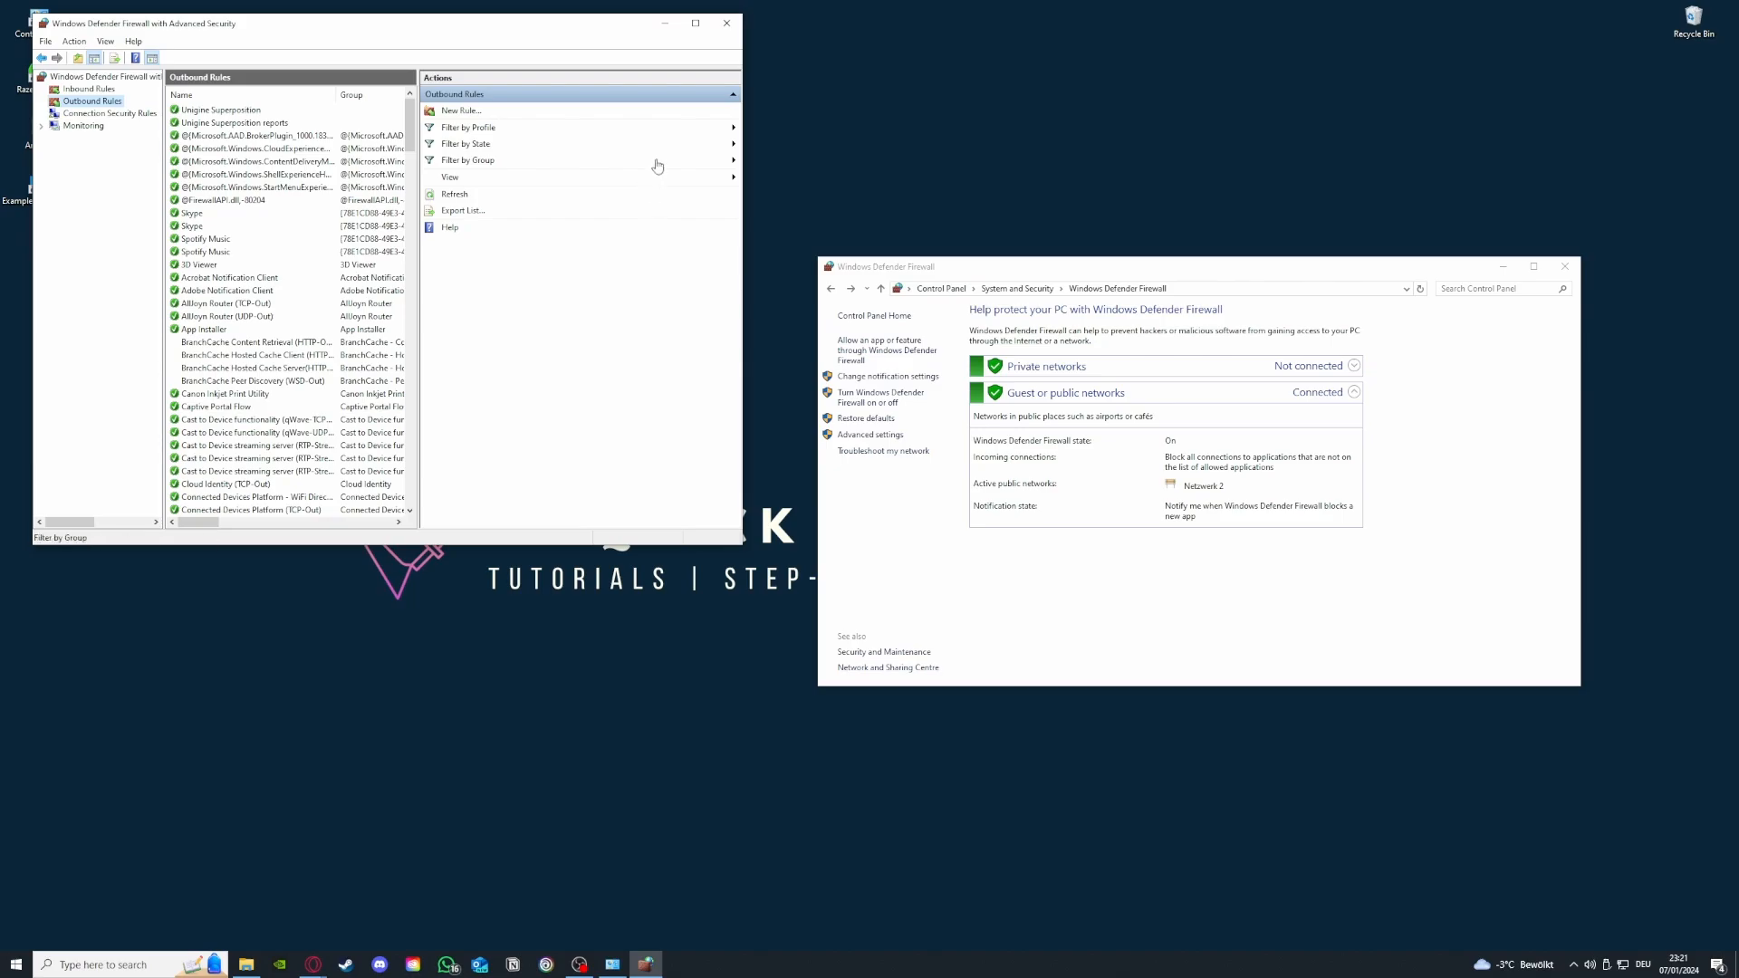
left_click(726, 23)
left_click(1564, 268)
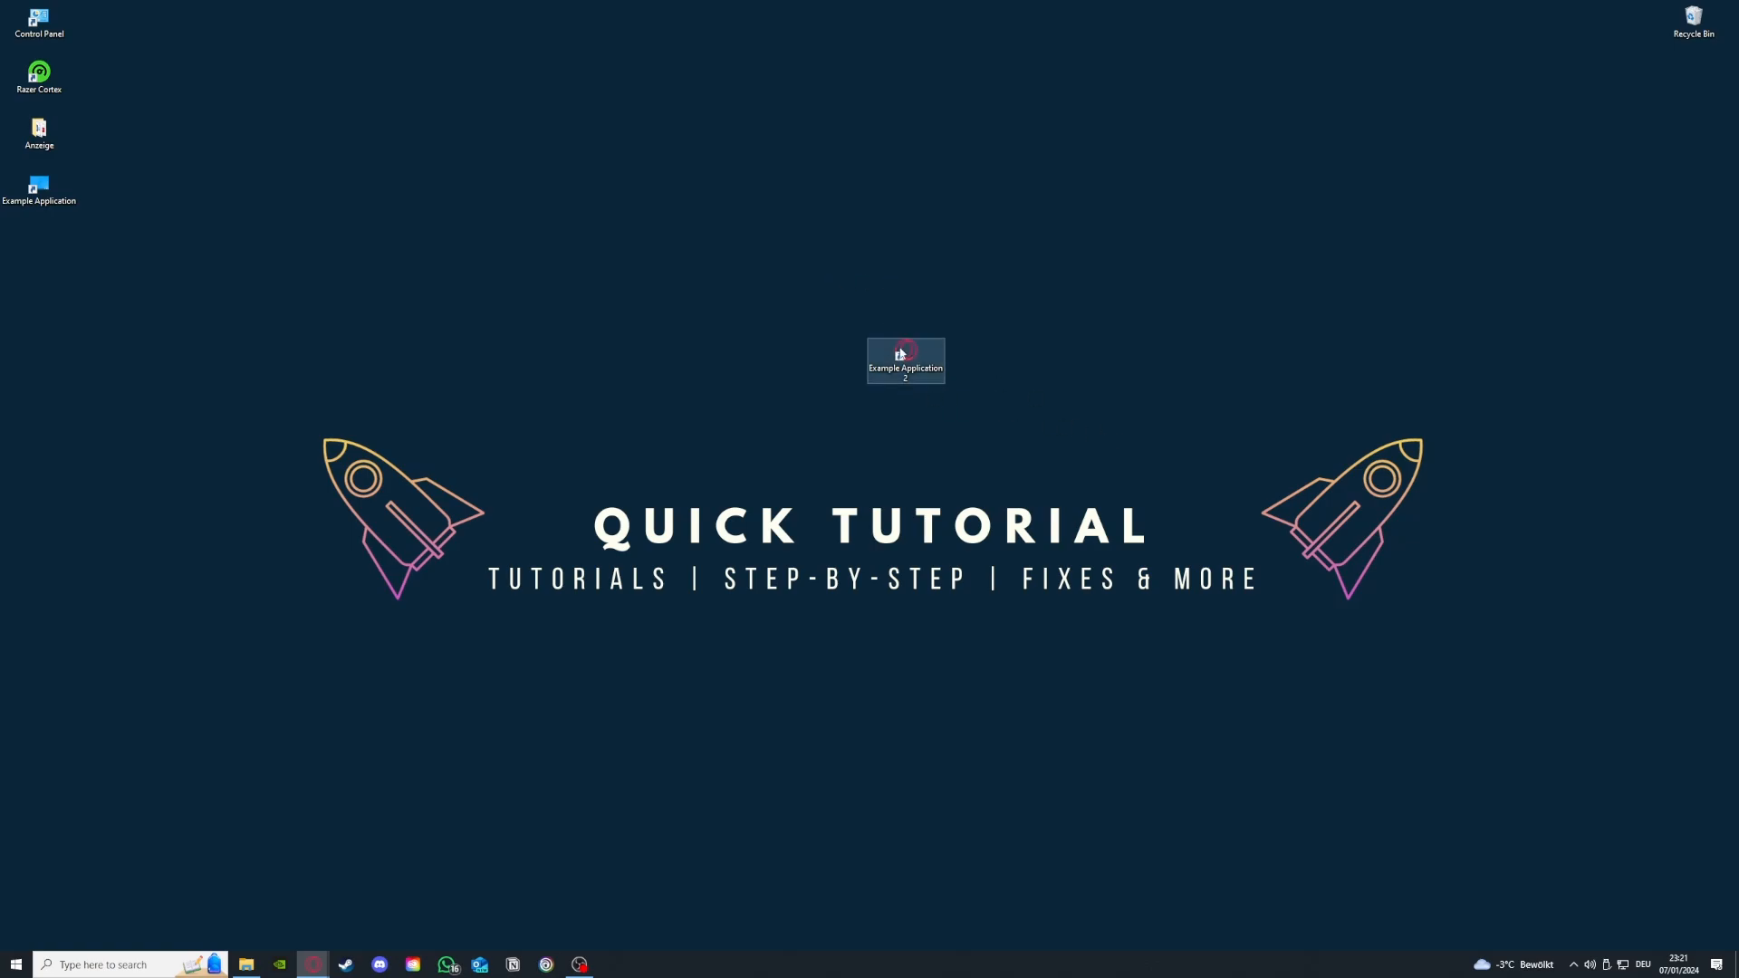
- Move the Example Application 2 shortcut to an empty spot on the desktop above the QUICK lettering
left_click_drag(906, 349, 669, 295)
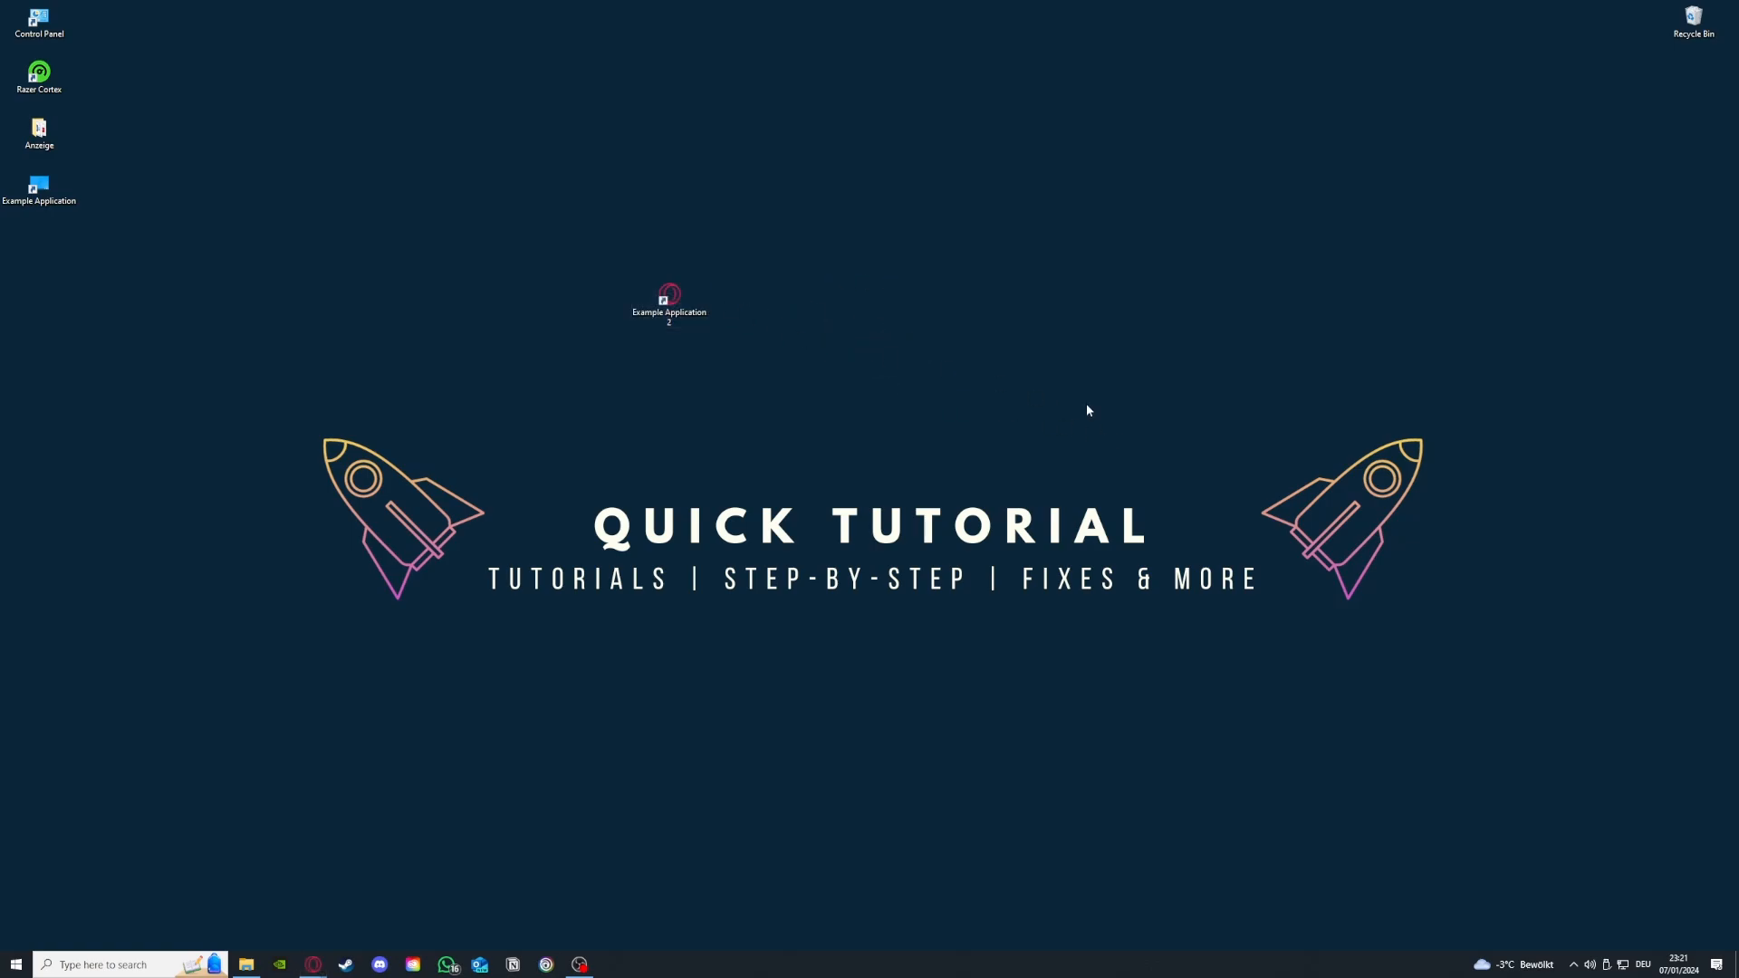